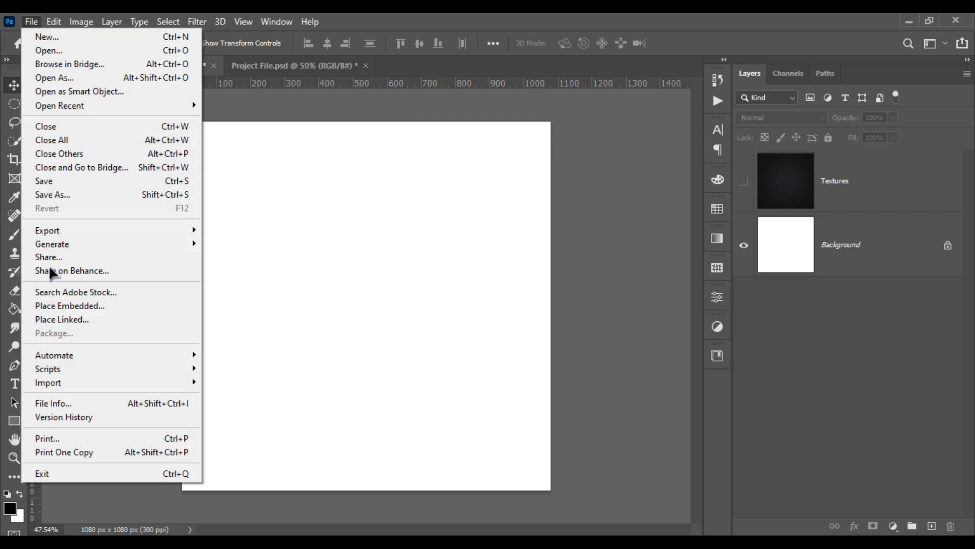
Step: Show the dark Textures layer over the white background and deselect it
left_click(196, 331)
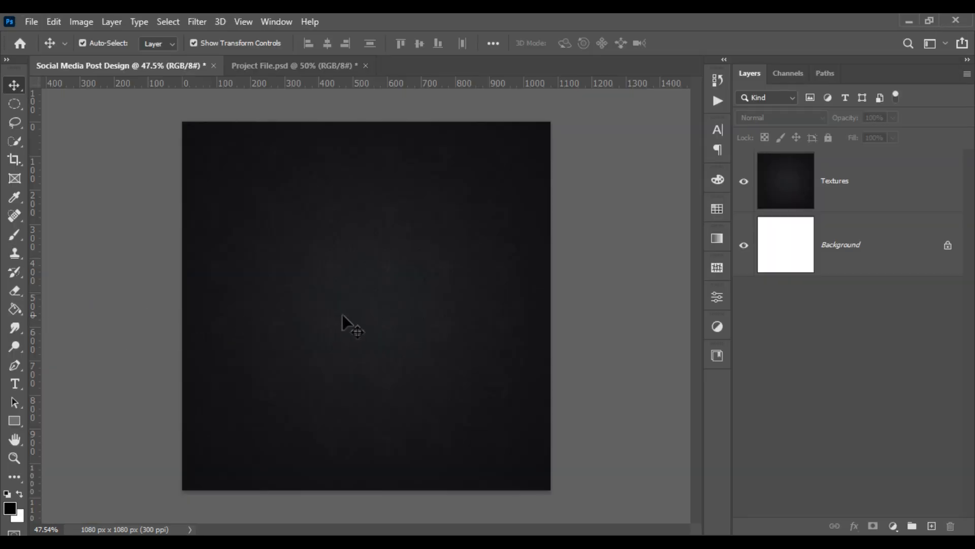
mouse_move(342, 314)
left_mouse_down()
mouse_move(349, 353)
mouse_move(341, 318)
mouse_move(338, 326)
left_mouse_up()
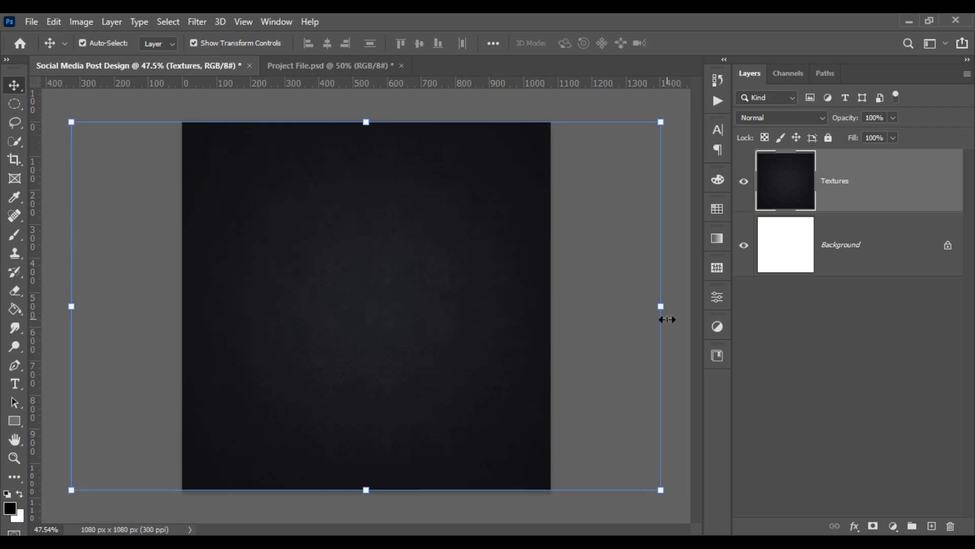
scroll(492, 405, "down", 1)
left_click(641, 347)
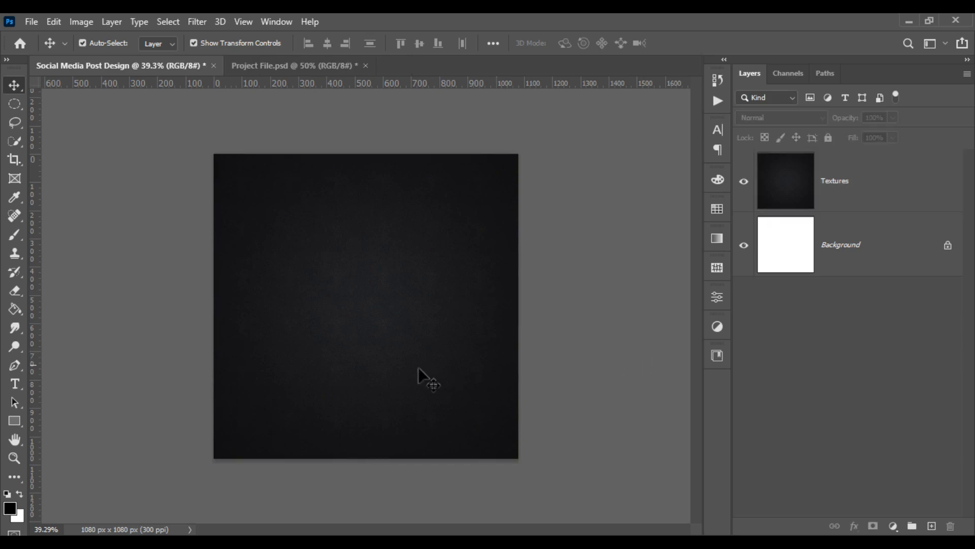
Step: Draw a large elliptical selection centred horizontally, with its arc reaching about 850 px down the canvas, and invert the selection
scroll(369, 421, "up", 3)
scroll(369, 421, "down", 2)
scroll(369, 420, "up", 1)
scroll(369, 421, "down", 2)
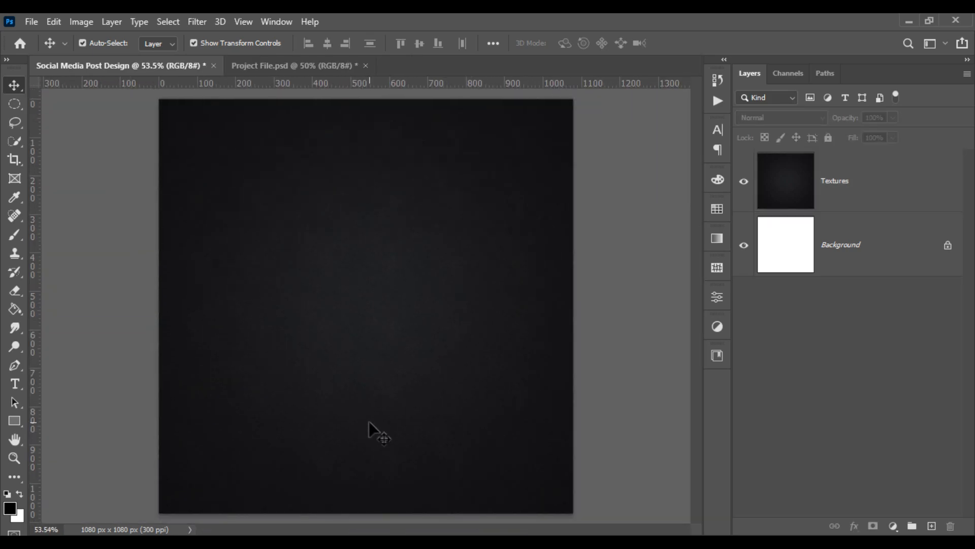
left_click(14, 104)
scroll(217, 203, "down", 3)
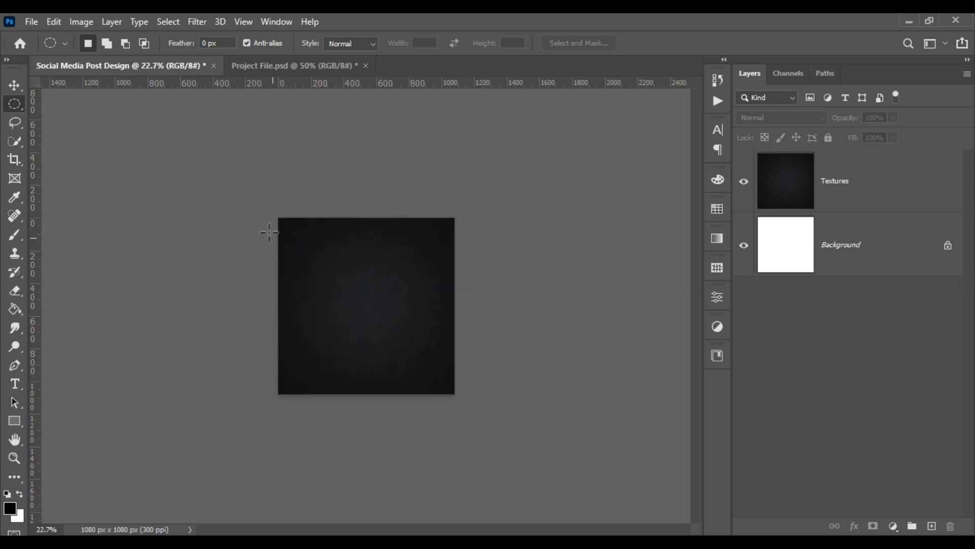
left_click_drag(243, 181, 513, 310)
scroll(342, 305, "up", 2)
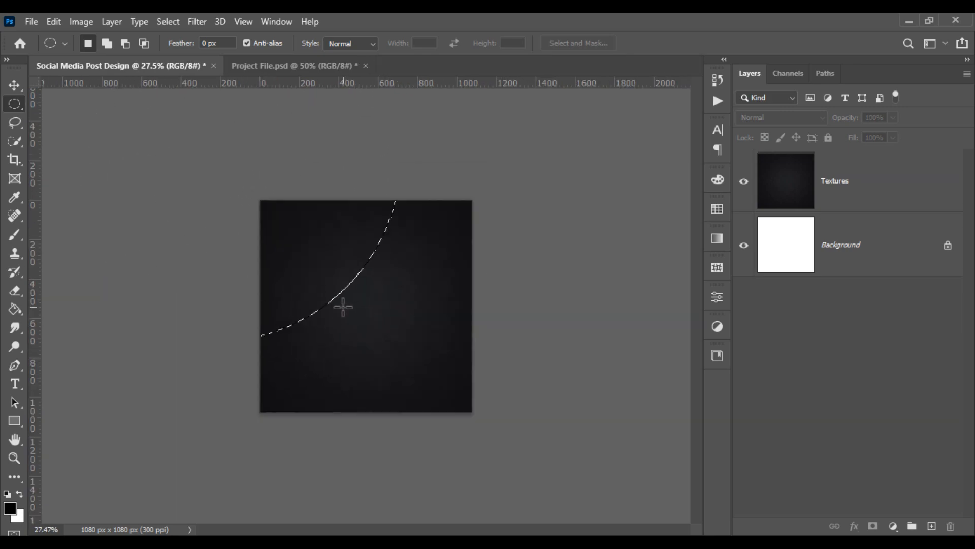
left_click_drag(316, 273, 463, 297)
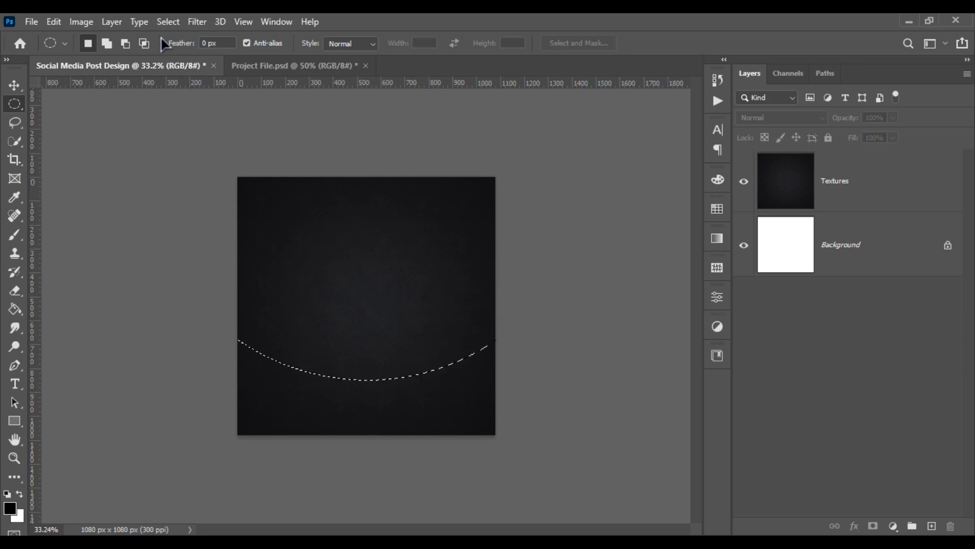
left_click(168, 23)
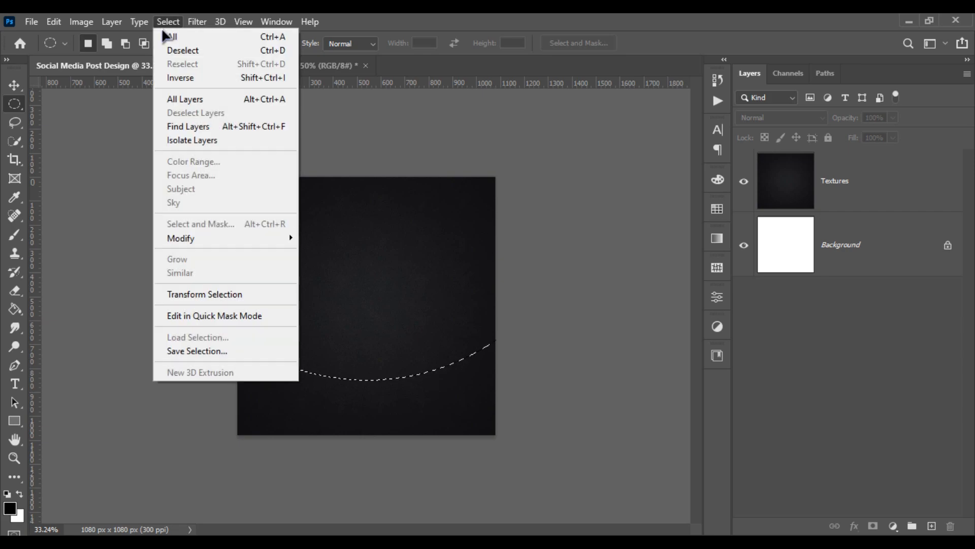
left_click(181, 78)
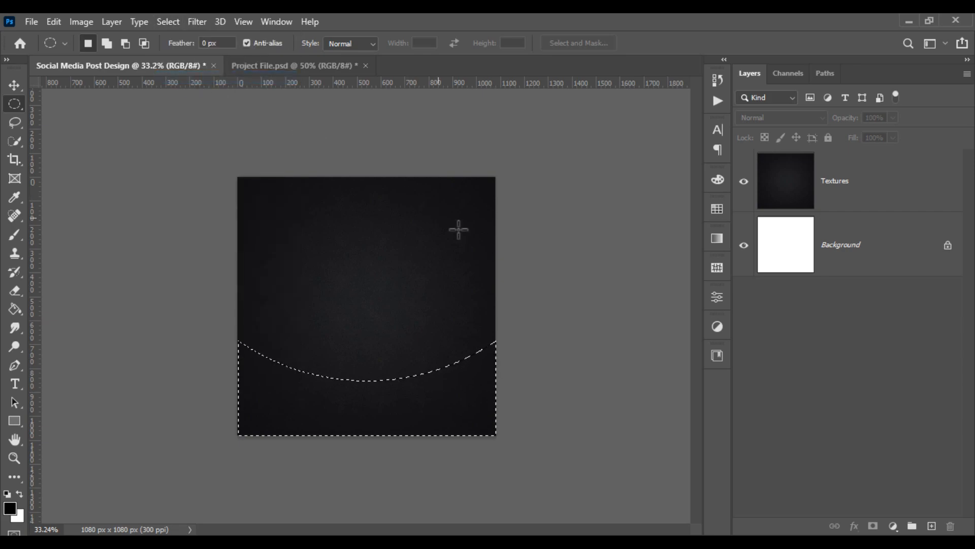
Step: Add a Gradient Fill layer in the selected lower area using the pale pink-peach gradient preset
left_click(895, 527)
left_click(895, 285)
left_click(656, 118)
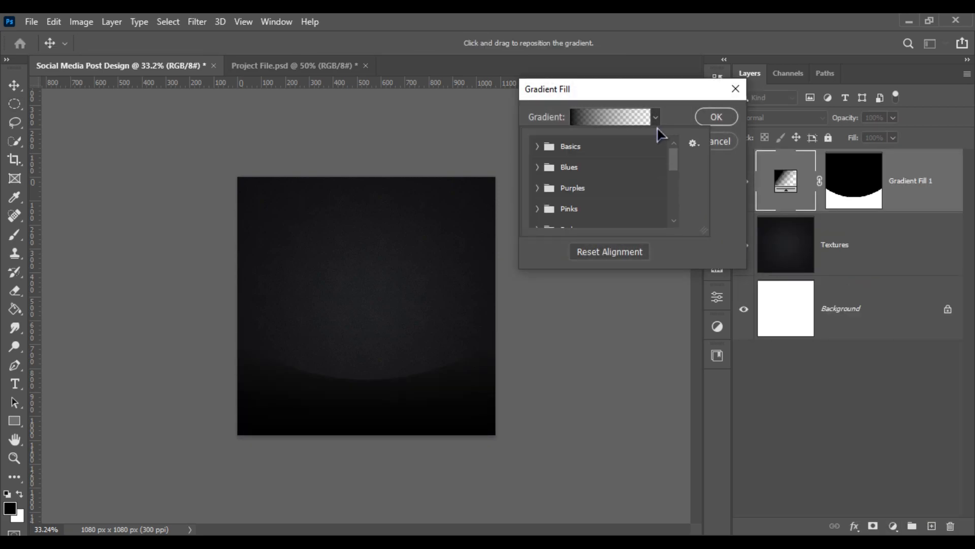
scroll(637, 188, "down", 8)
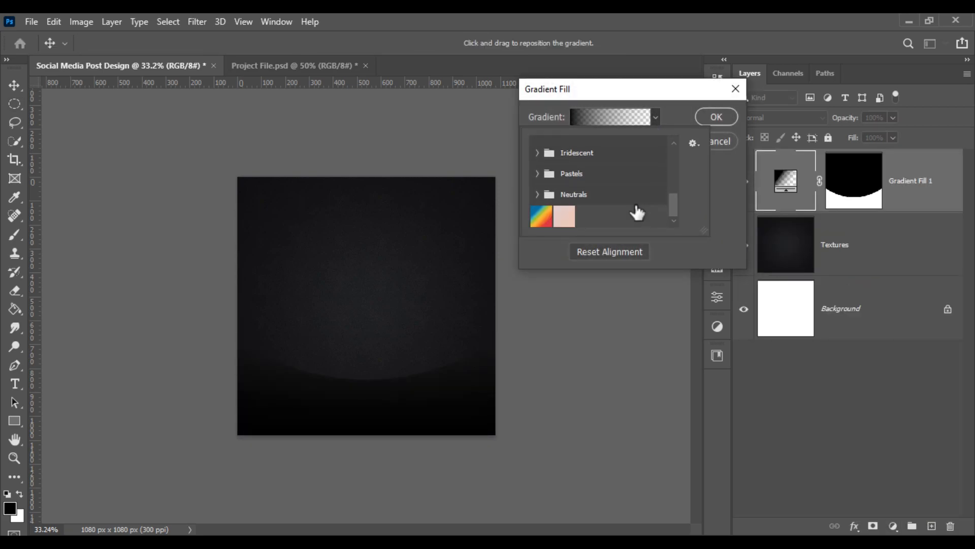
left_click(561, 217)
left_click(716, 116)
left_click(716, 117)
left_click(852, 399)
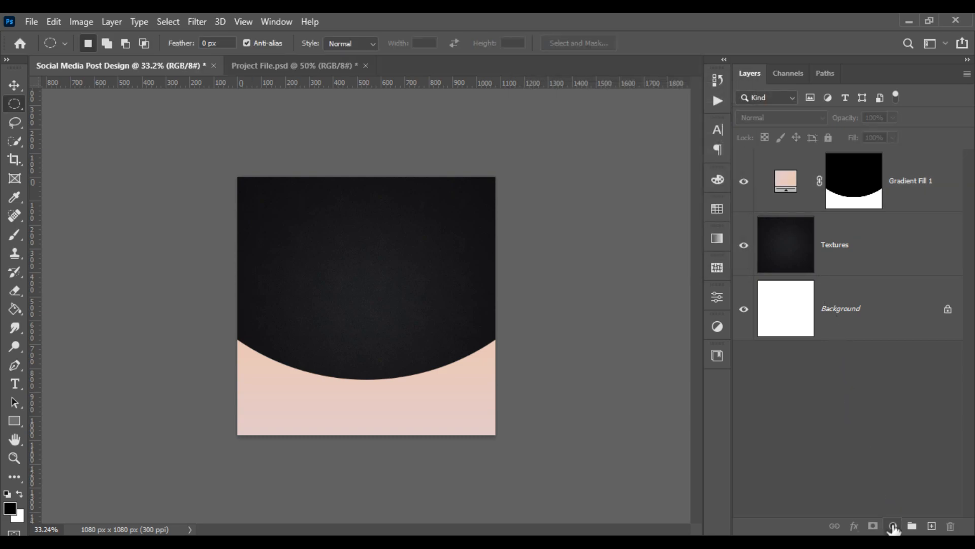
Step: Add a Pattern Fill layer using the stepped diagonal line pattern from the Repeating Pixel Patterns group
left_click(893, 525)
left_click(890, 297)
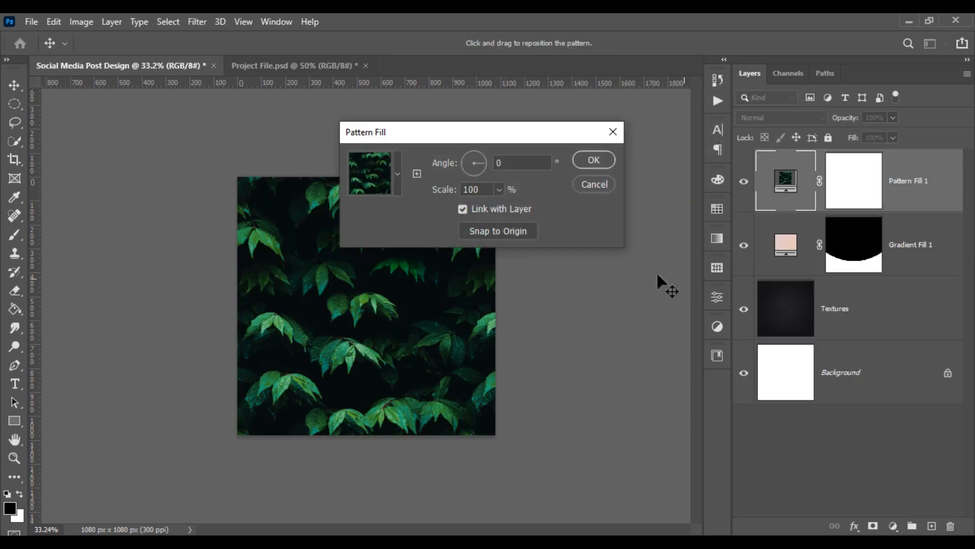
left_click(398, 174)
scroll(364, 259, "down", 3)
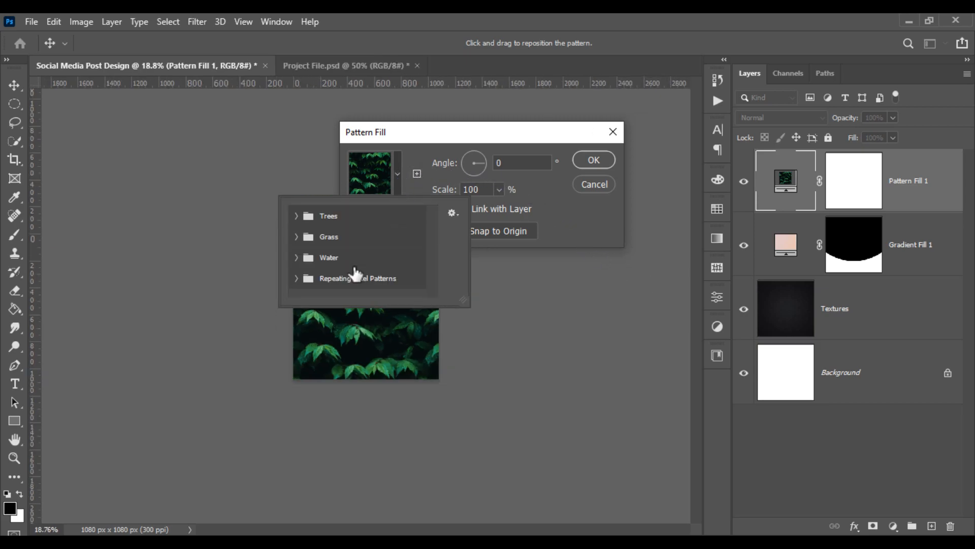
scroll(329, 319, "up", 5)
left_click(297, 279)
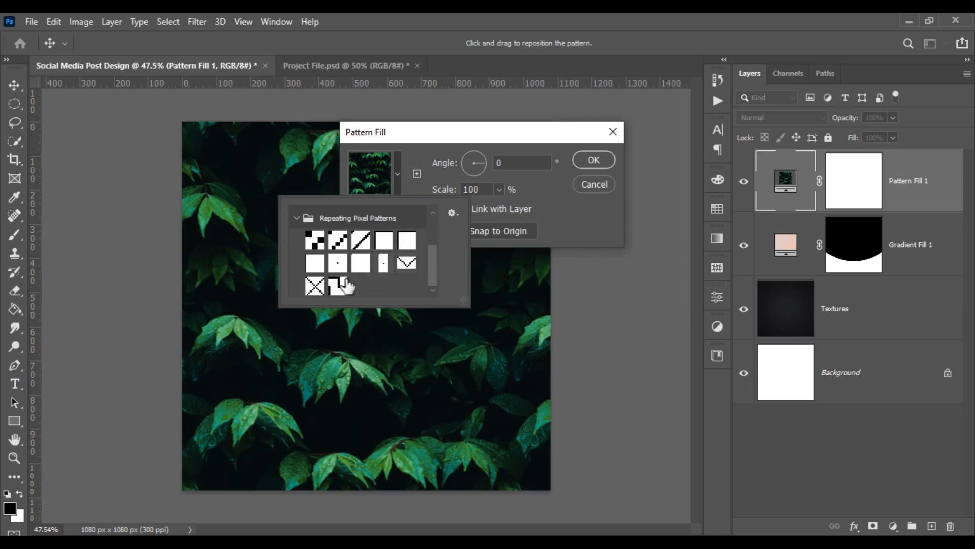
left_click(337, 239)
left_click(317, 238)
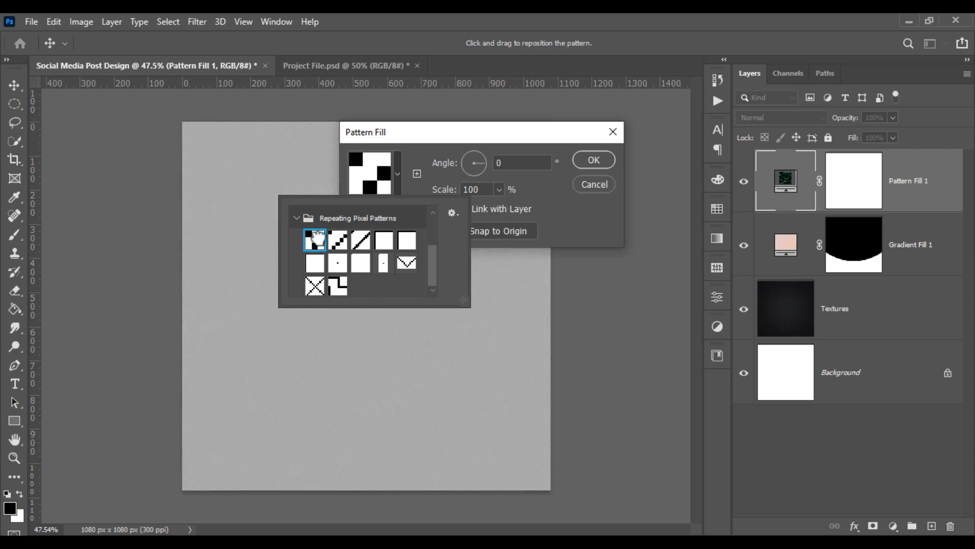
left_click(341, 242)
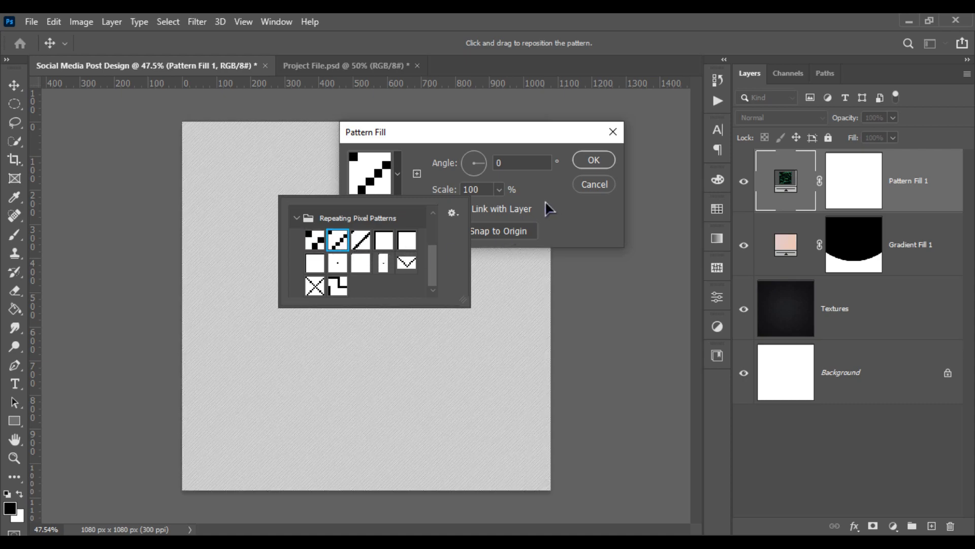
left_click(384, 242)
left_click(404, 242)
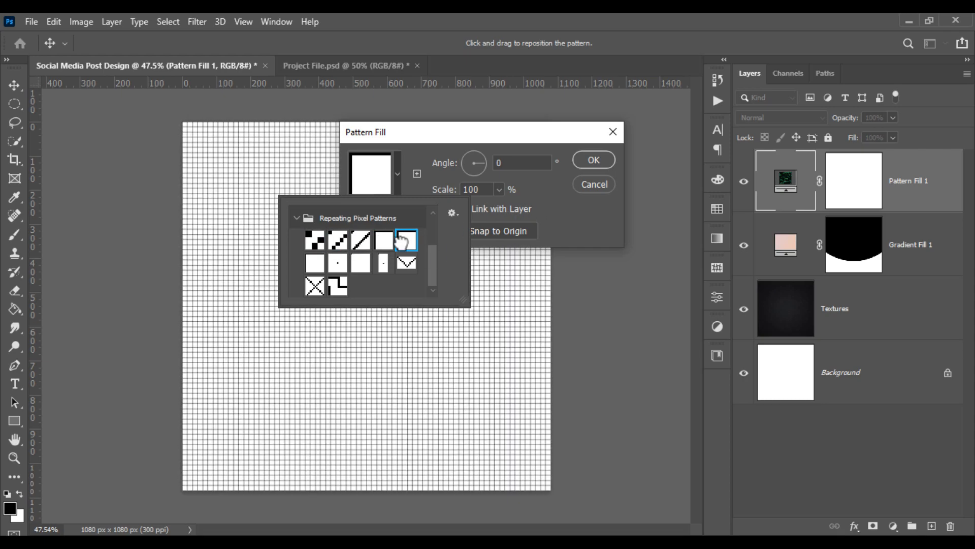
left_click(337, 240)
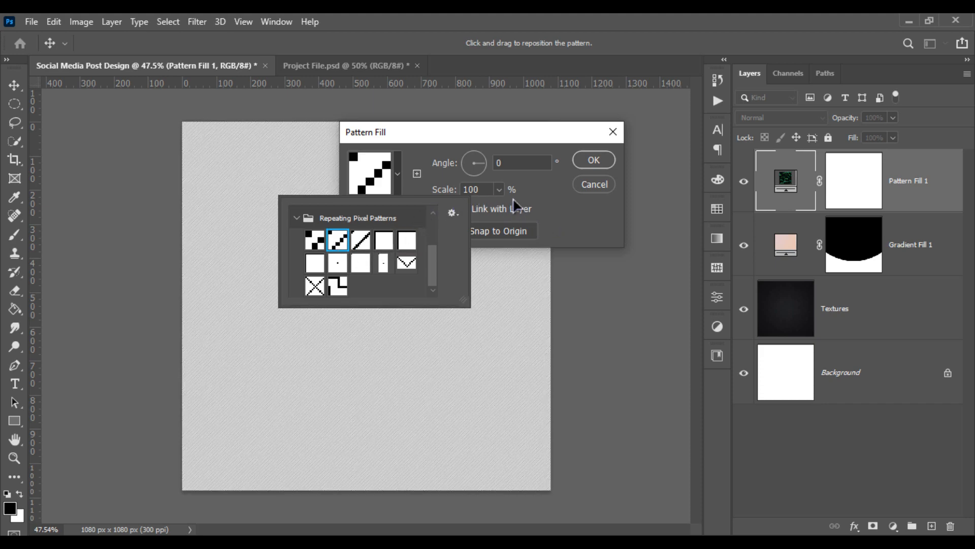
Step: Set the pattern scale to 243% and clip the pattern fill layer to the gradient fill layer
left_click(499, 189)
left_click(500, 189)
left_click_drag(502, 216, 523, 217)
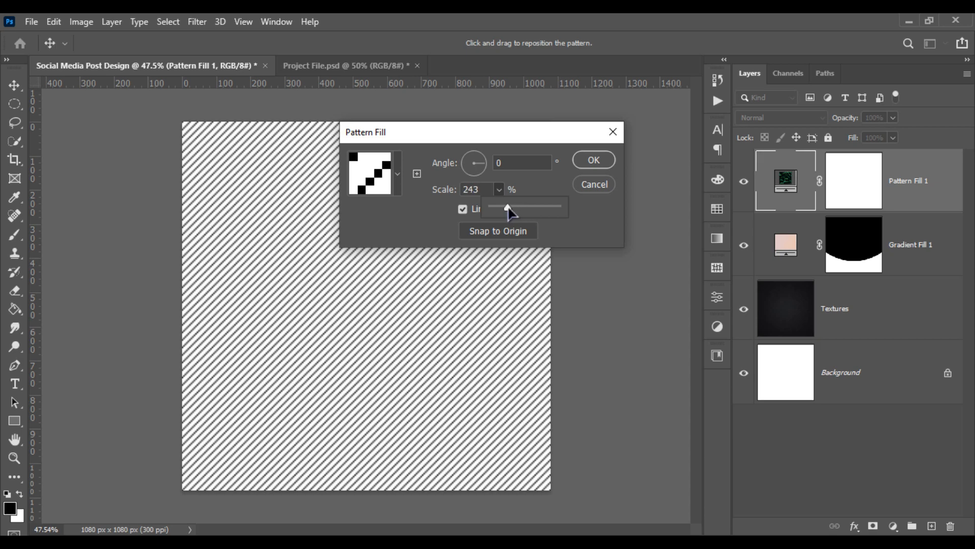
key("Return")
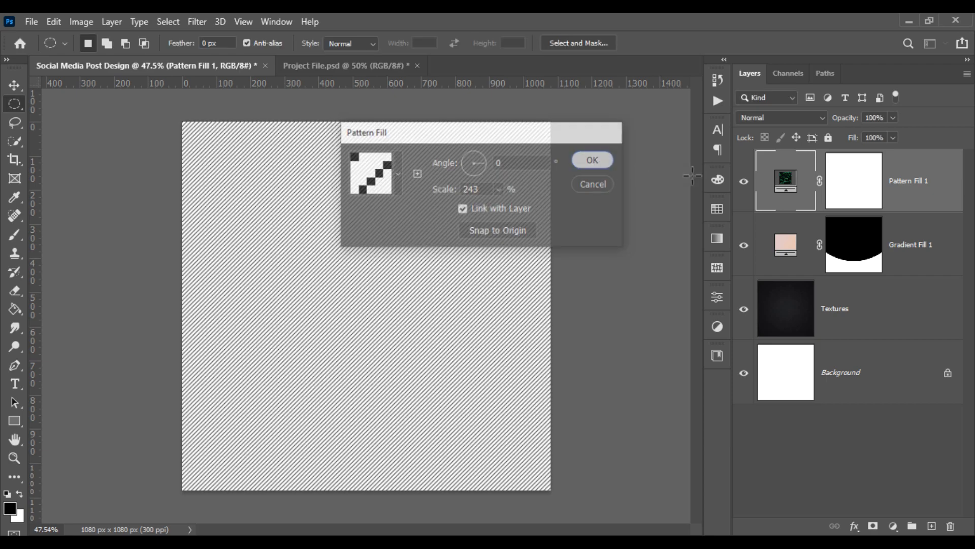
right_click(908, 200)
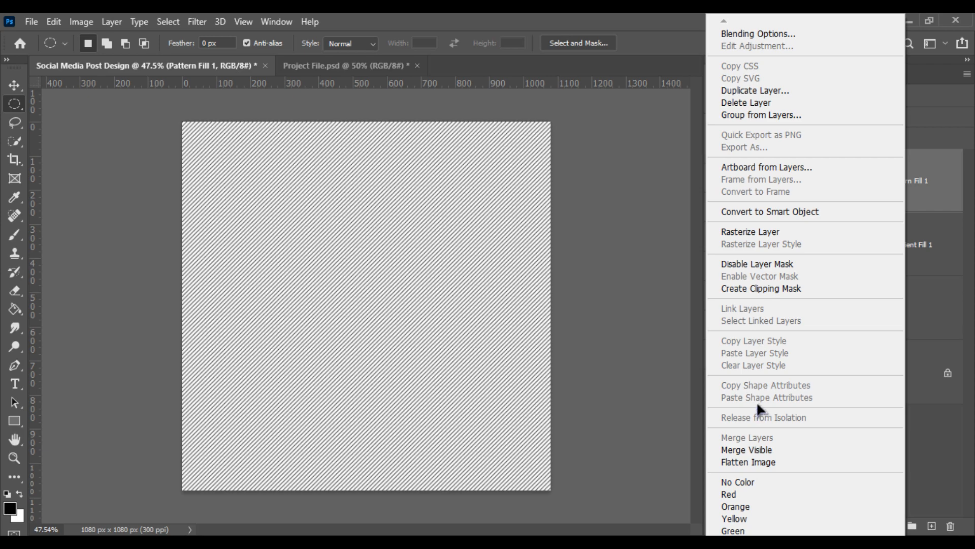
left_click(751, 288)
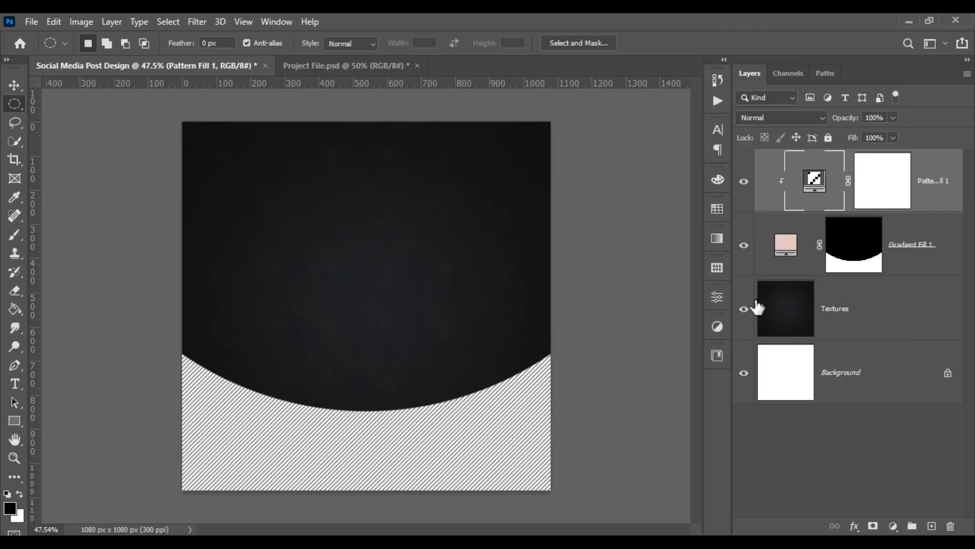
Step: Try out different blend modes on the gradient fill layer
left_click(885, 274)
left_click(780, 118)
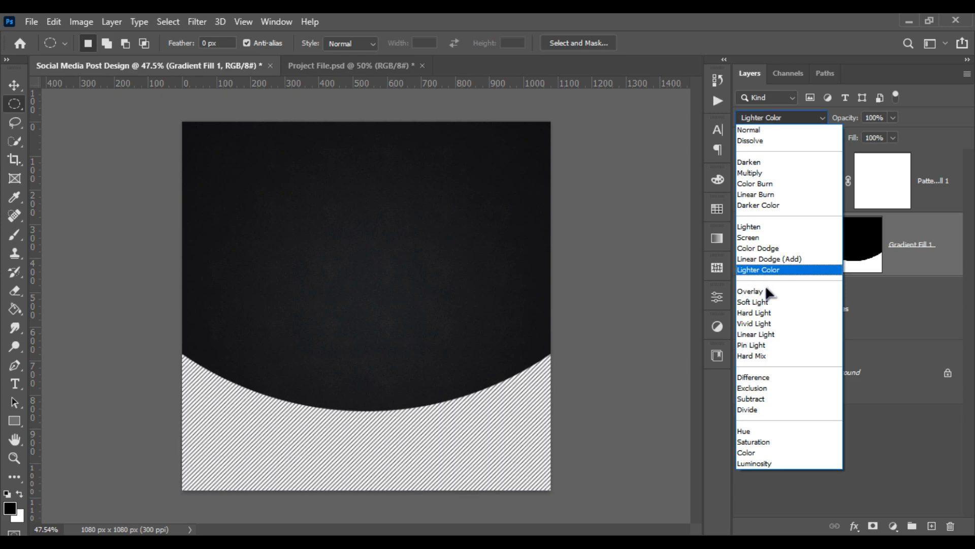
left_click(939, 326)
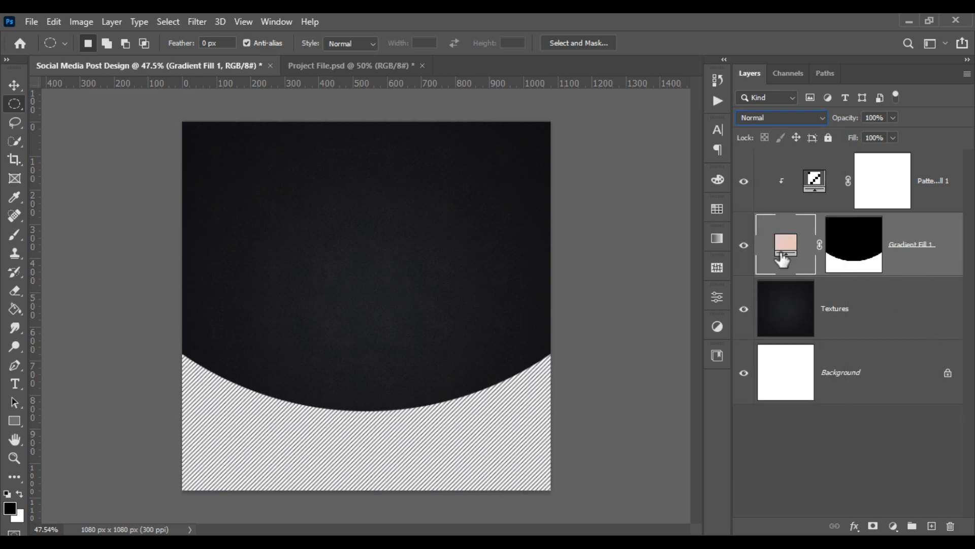
Step: Lower the opacity of the pattern fill layer to 30%
left_click(927, 197)
left_click(894, 118)
left_click_drag(843, 137, 860, 141)
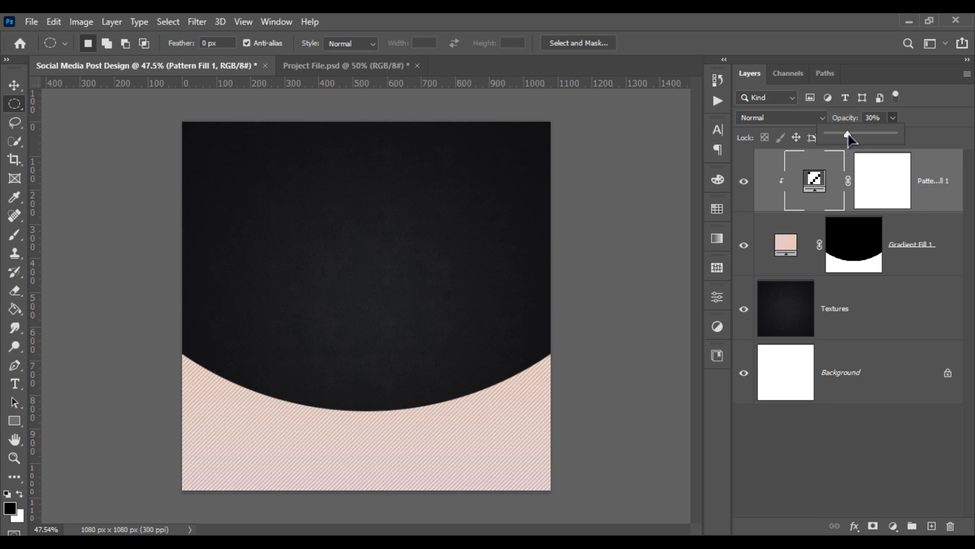
left_click(655, 194)
scroll(442, 442, "up", 6)
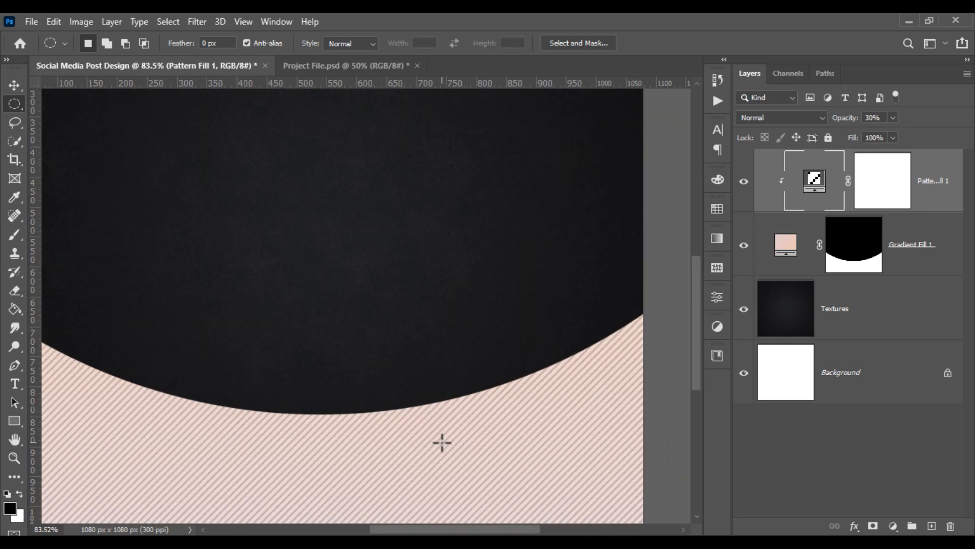
scroll(428, 446, "down", 5)
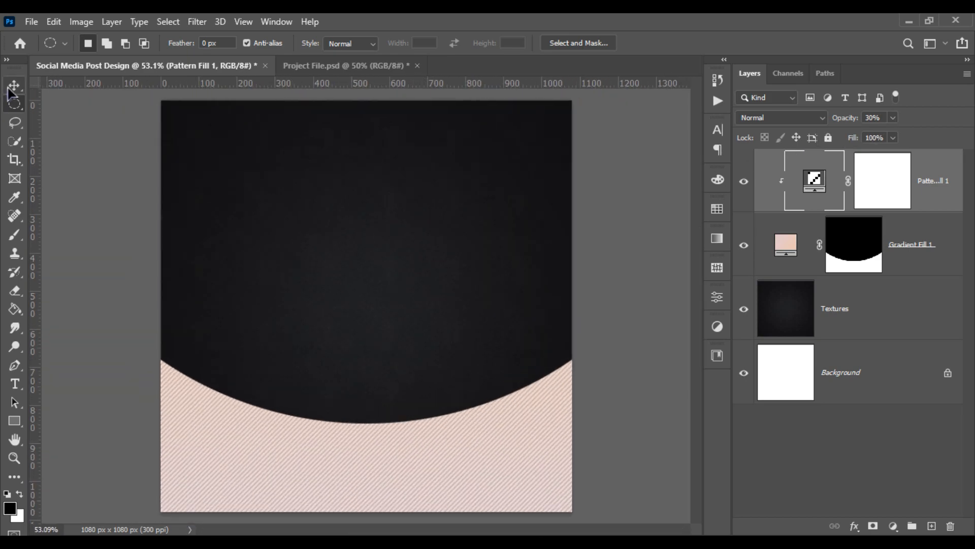
Step: Place a vertical guide at the horizontal centre of the canvas
left_click(14, 84)
left_click(69, 162)
scroll(126, 224, "down", 3)
scroll(126, 224, "up", 2)
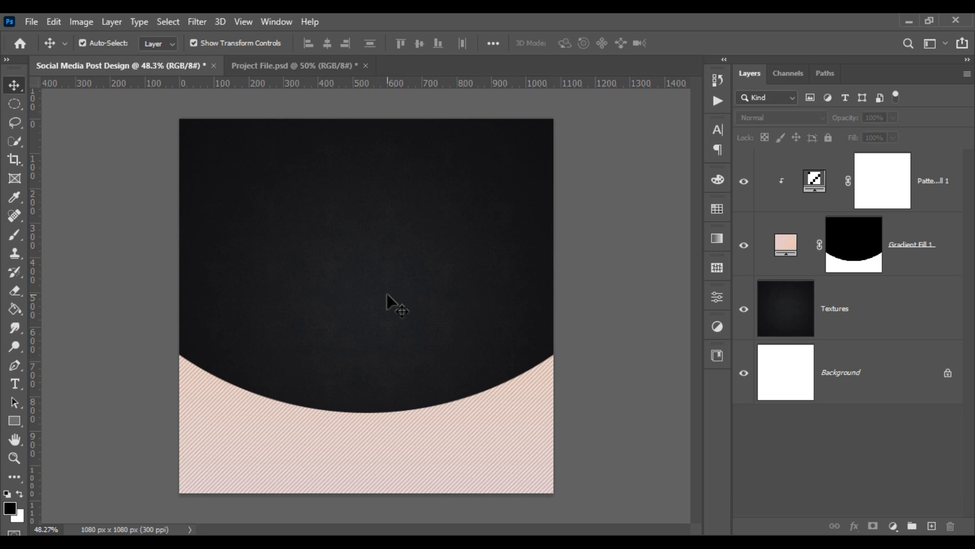
left_click_drag(38, 285, 366, 300)
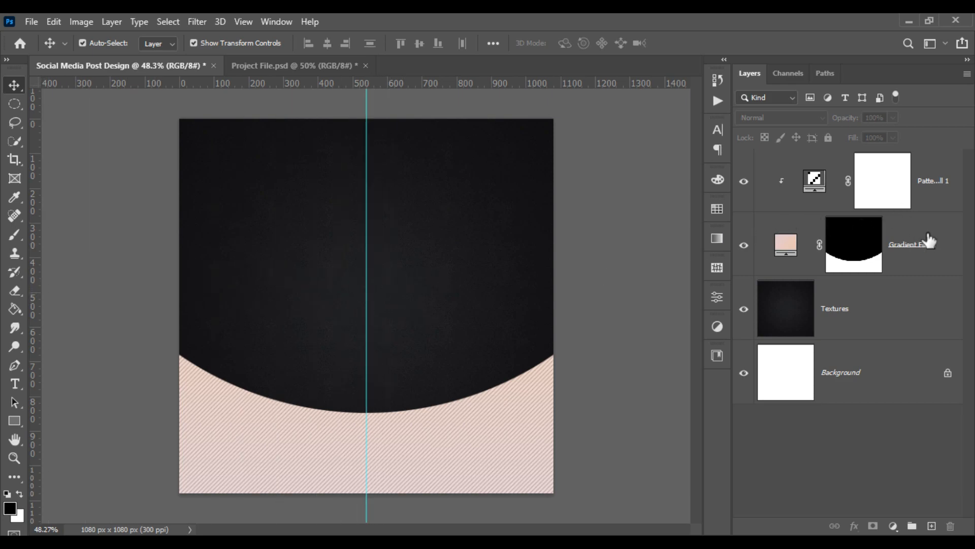
Step: Set the blend mode of the pattern fill layer to Overlay
left_click(924, 193)
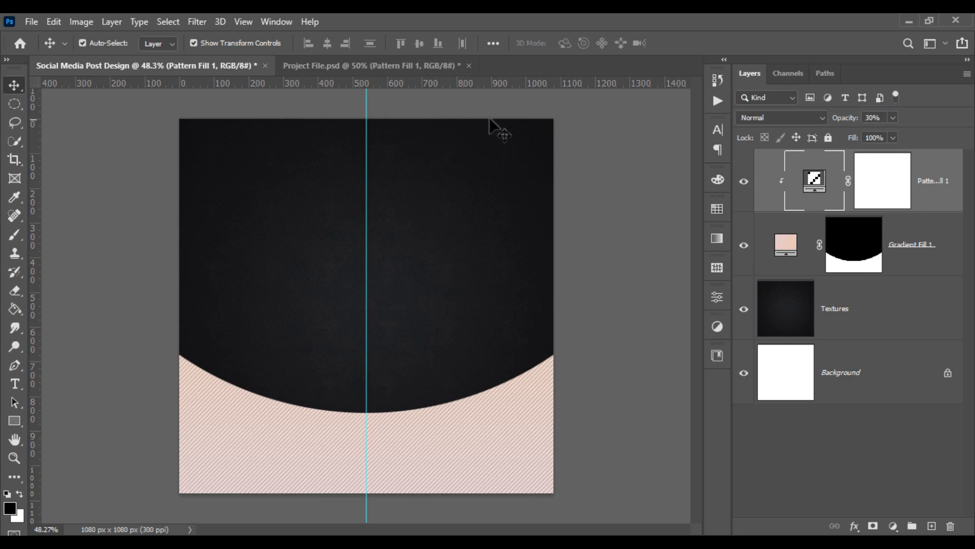
left_click(744, 117)
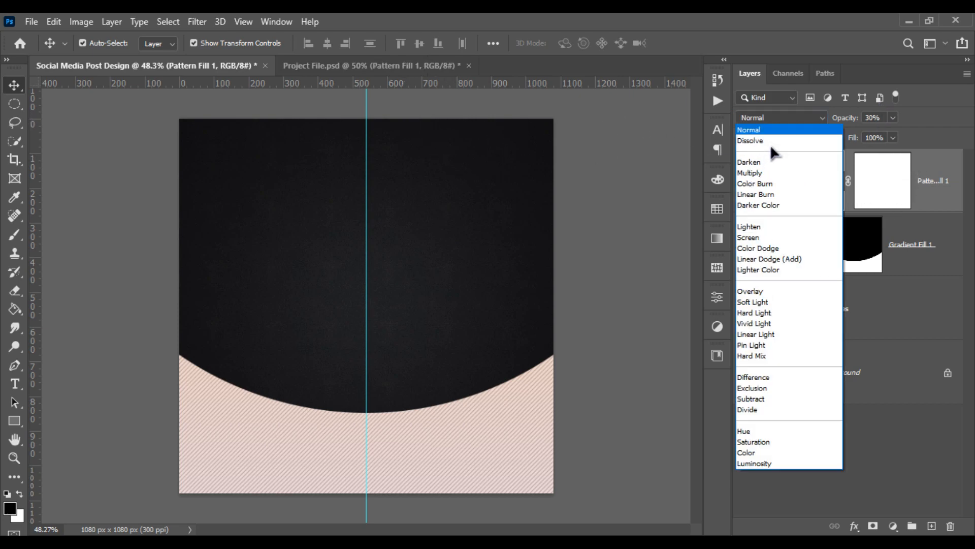
left_click(773, 291)
left_click(585, 390)
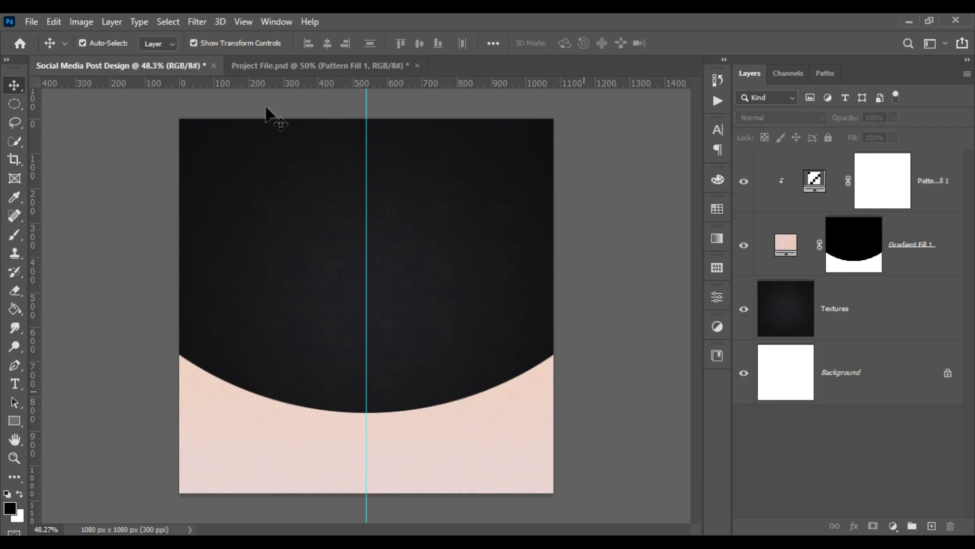
Step: Embed the pngegg(1) watch image and scale it down to about 375 px wide, centred in the dark area
left_click(31, 22)
left_click(71, 305)
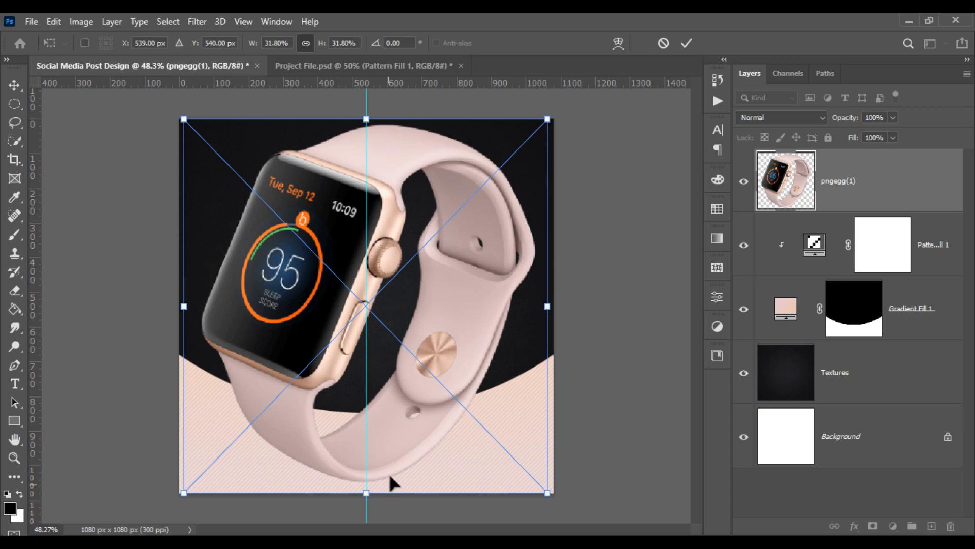
left_click_drag(371, 500, 380, 327)
key("Return")
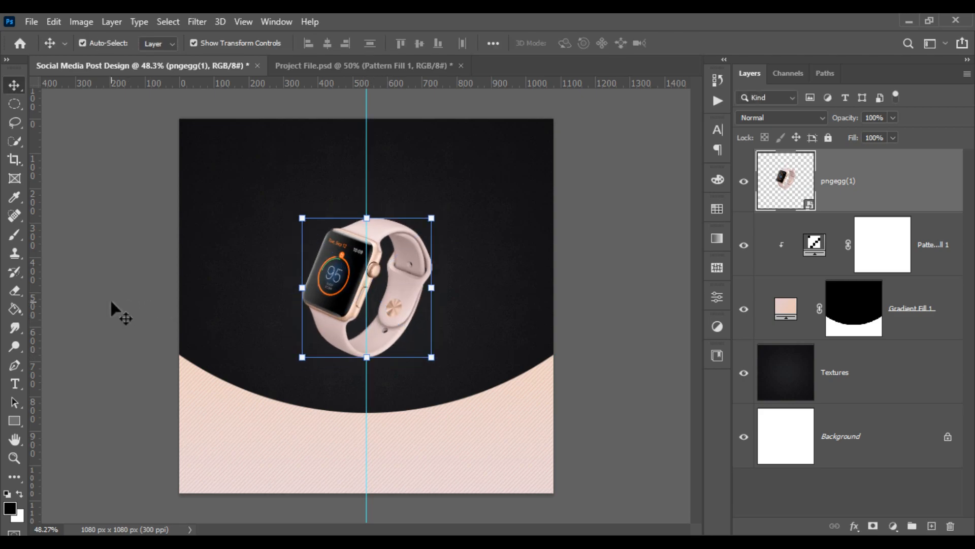
Step: Paint a soft black spot under the watch with a 300 px brush on a new layer, and place that layer beneath the watch layer
left_click(84, 280)
left_click(14, 140)
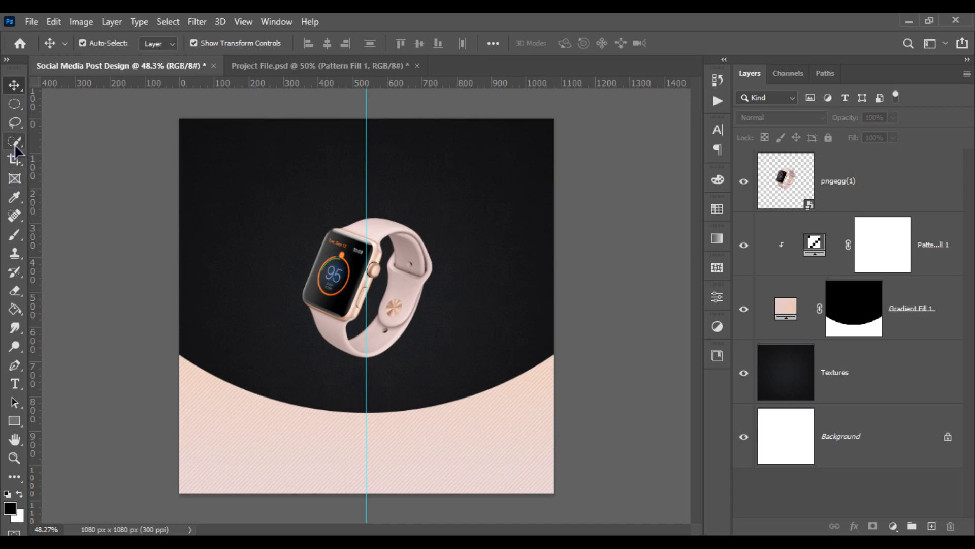
left_click(15, 235)
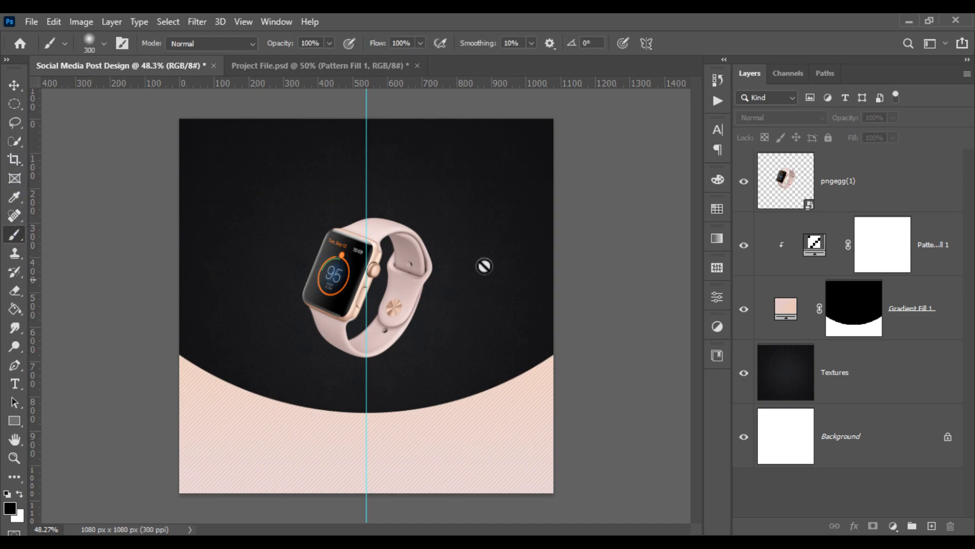
left_click(932, 526)
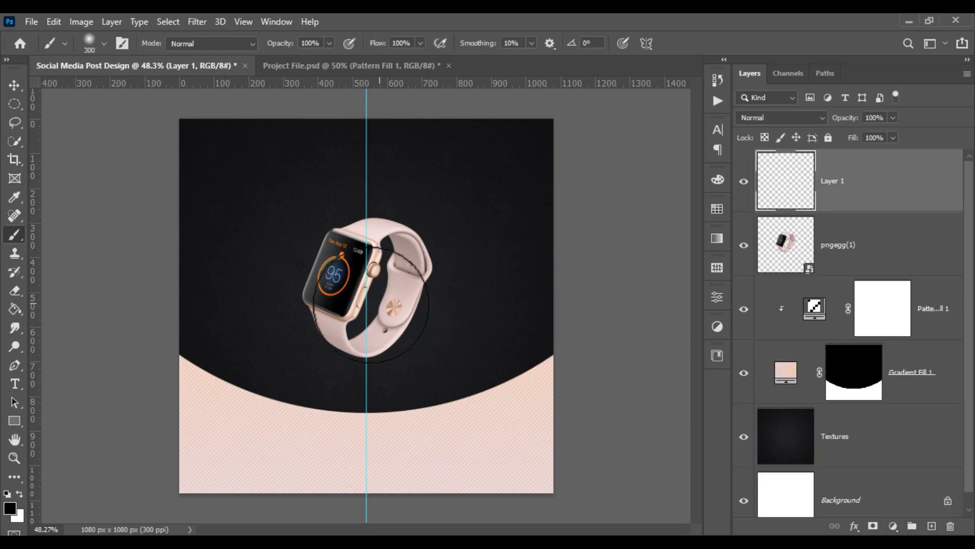
left_click_drag(366, 325, 376, 338)
left_click_drag(838, 204, 862, 275)
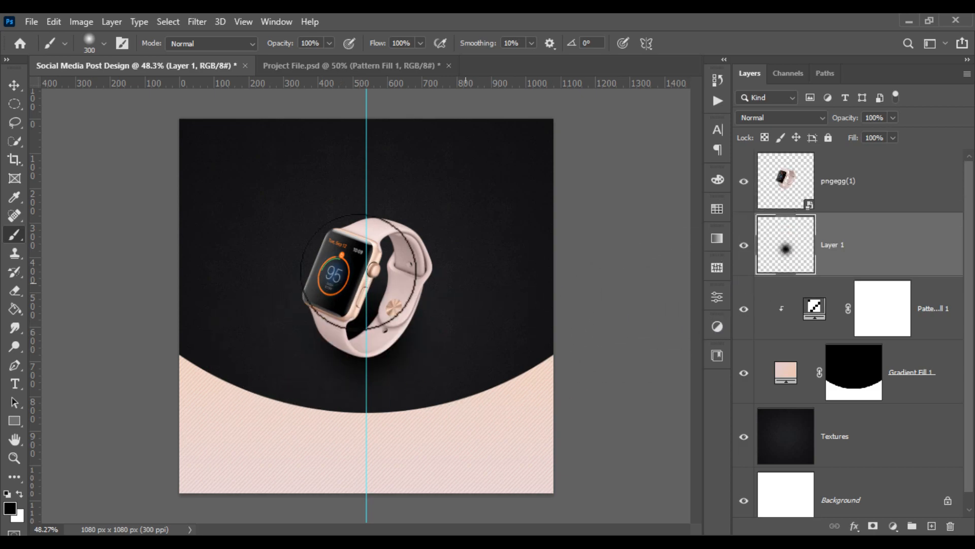
Step: Flatten the painted black spot into a thin shadow about 400 px wide and position it beneath the watch strap
left_click(10, 81)
scroll(368, 354, "up", 3)
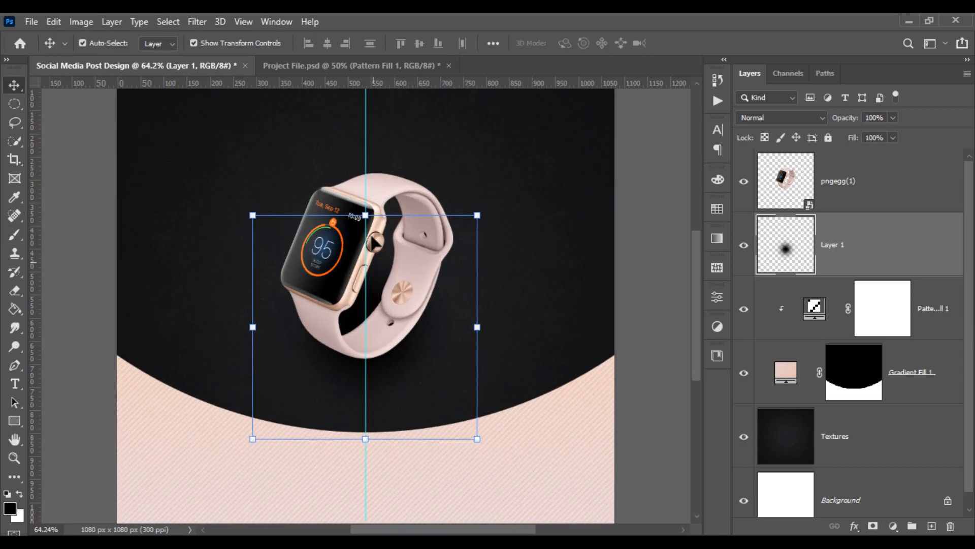
left_click_drag(365, 216, 372, 358)
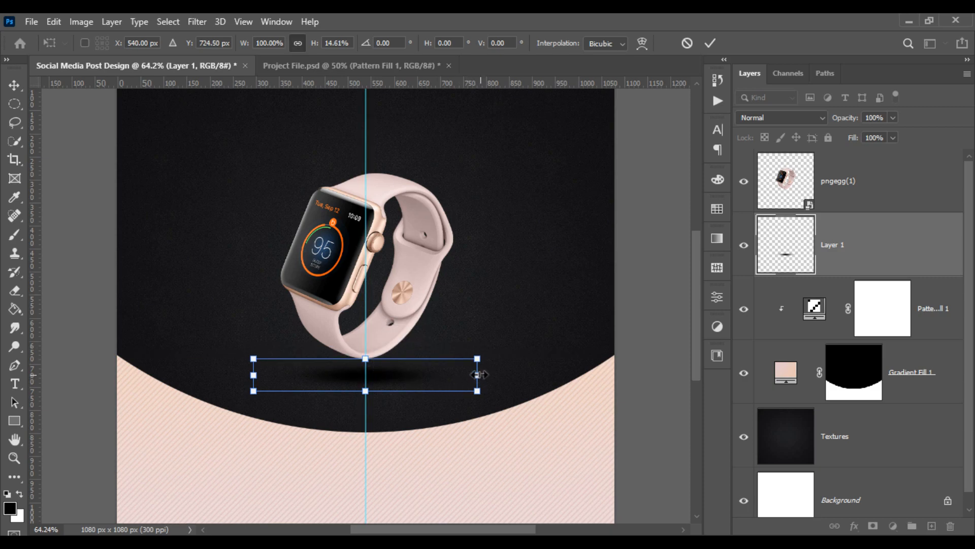
key("ctrl+z")
left_click_drag(477, 391, 430, 381)
key("Return")
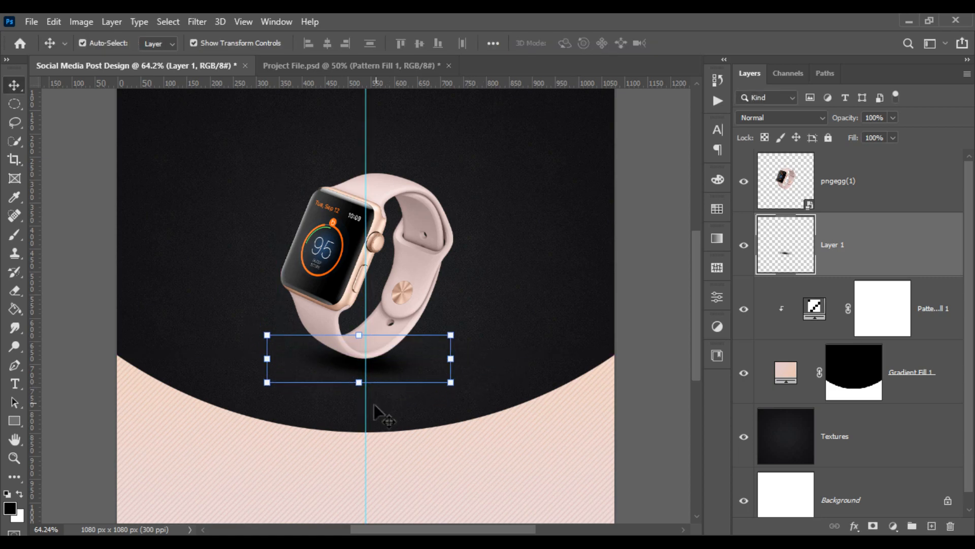
Step: Nudge the shadow up slightly against the bottom of the strap and lower its layer opacity to 73%
left_click(389, 400)
scroll(381, 404, "up", 4)
scroll(368, 369, "up", 2)
left_click_drag(370, 327, 372, 319)
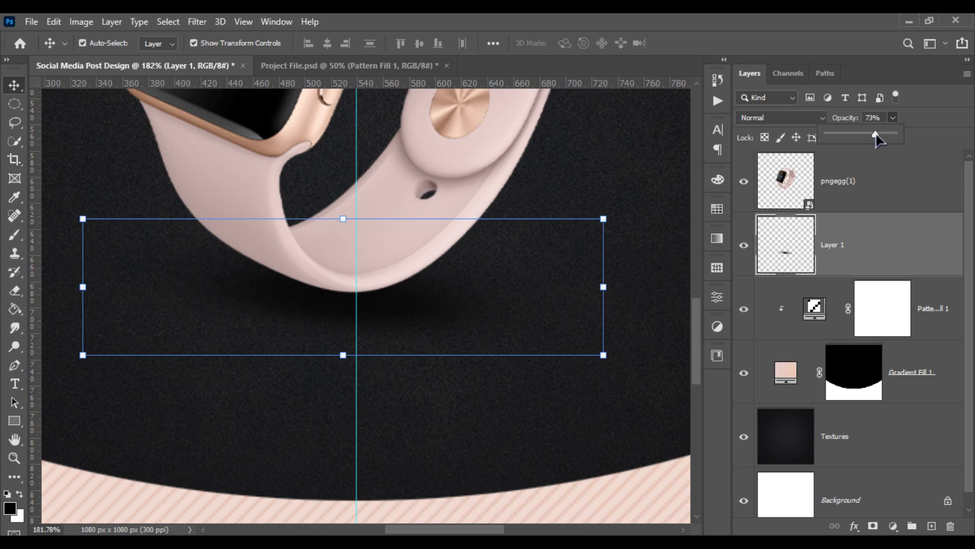
scroll(607, 300, "down", 8)
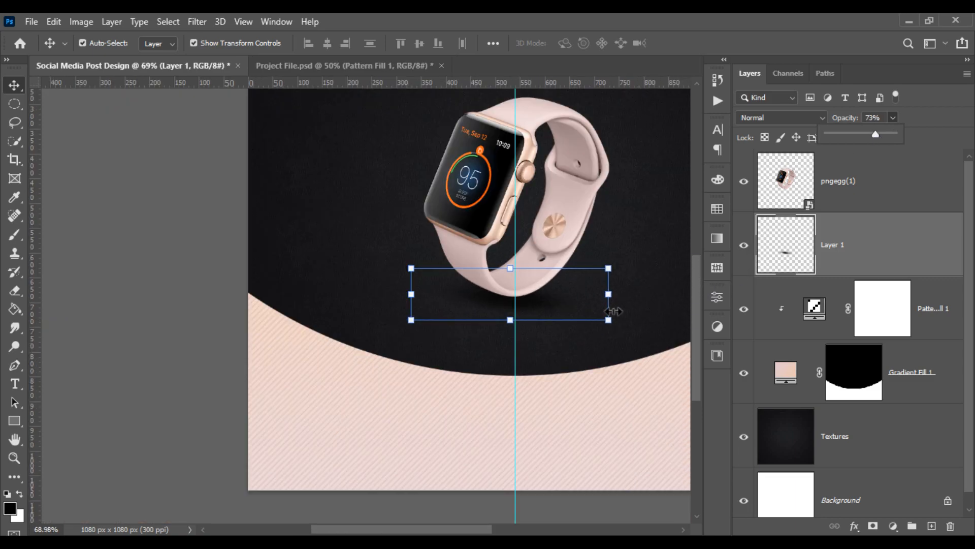
left_click(601, 327)
Step: Add the white text FRIDAY at 11 pt in the dark area above the watch
scroll(574, 337, "up", 3)
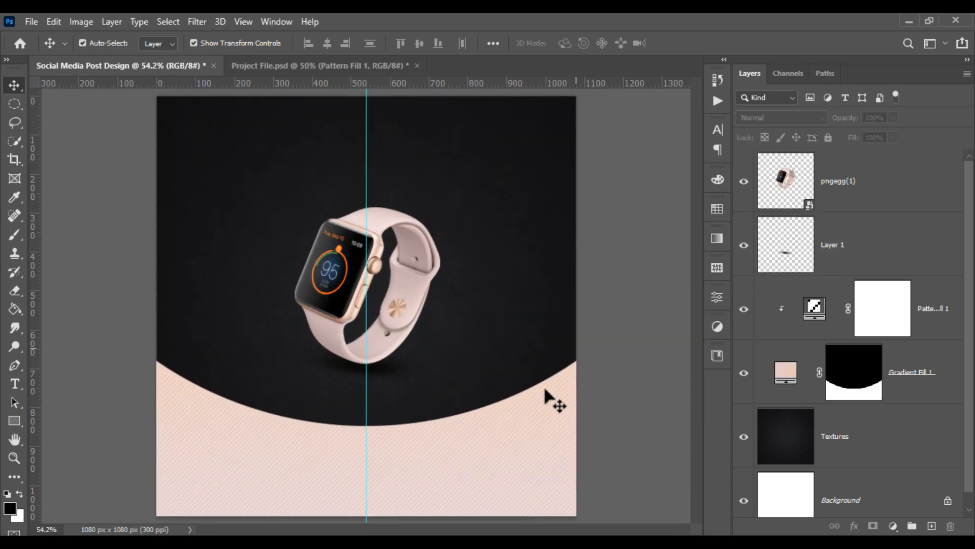
scroll(464, 455, "down", 1)
scroll(464, 455, "down", 2)
scroll(464, 456, "up", 1)
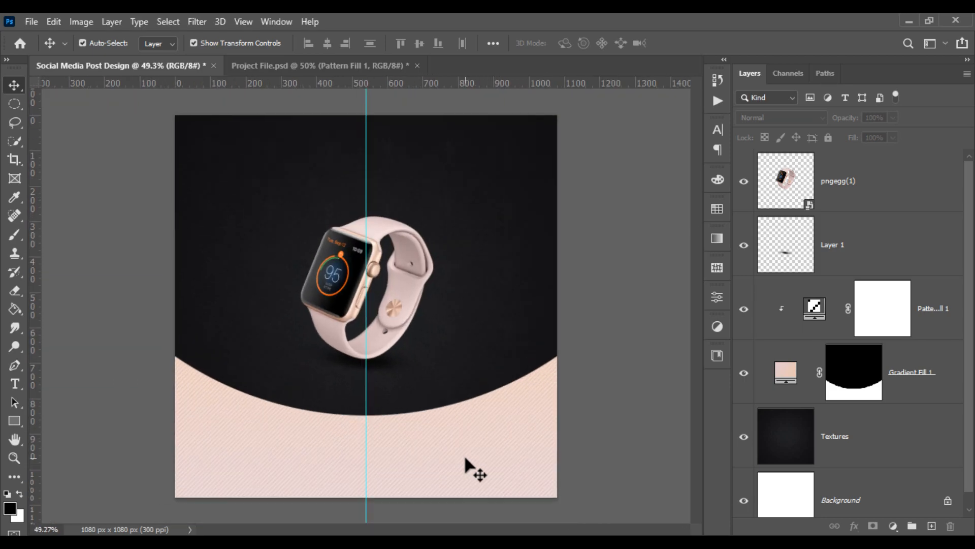
scroll(472, 407, "up", 3)
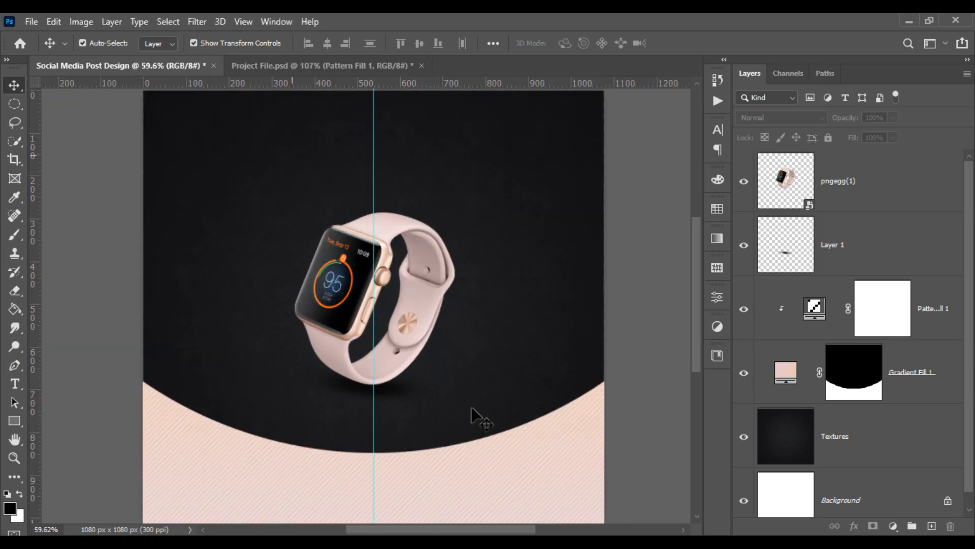
left_click_drag(376, 436, 382, 457)
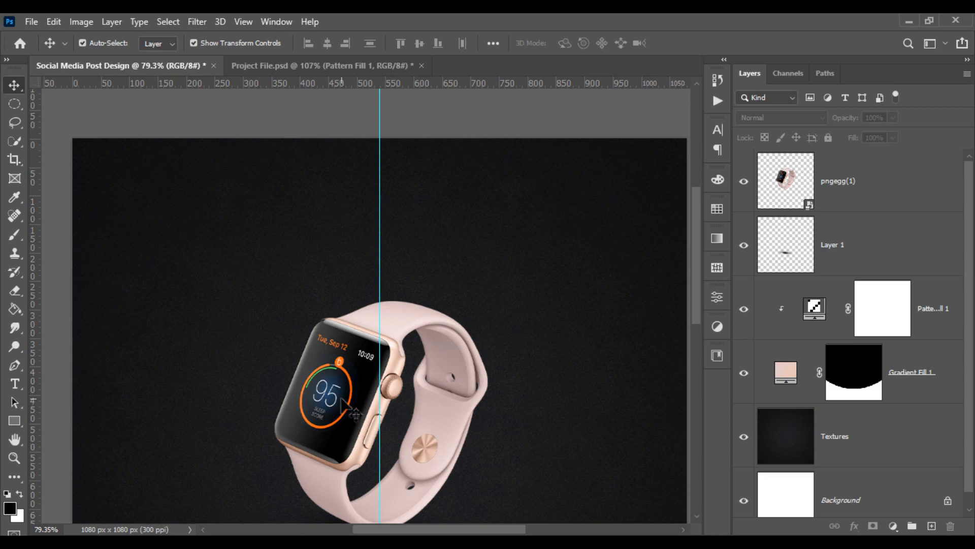
left_click(14, 383)
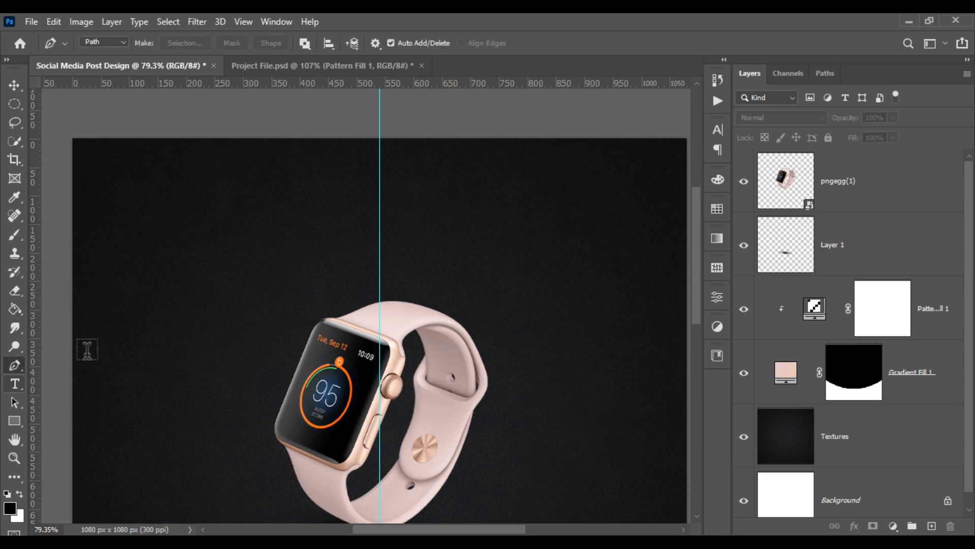
left_click(253, 249)
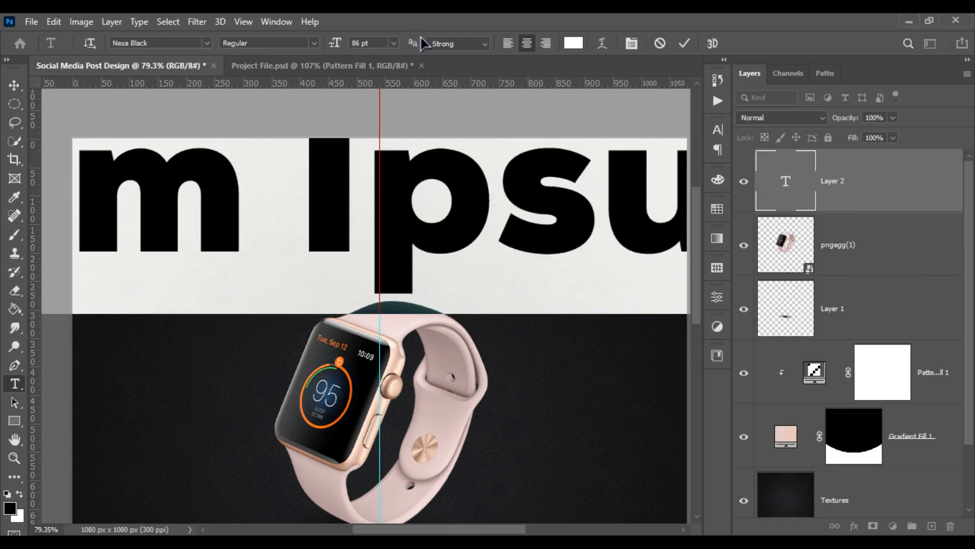
left_click_drag(344, 45, 288, 50)
type("friday")
key("ctrl+a")
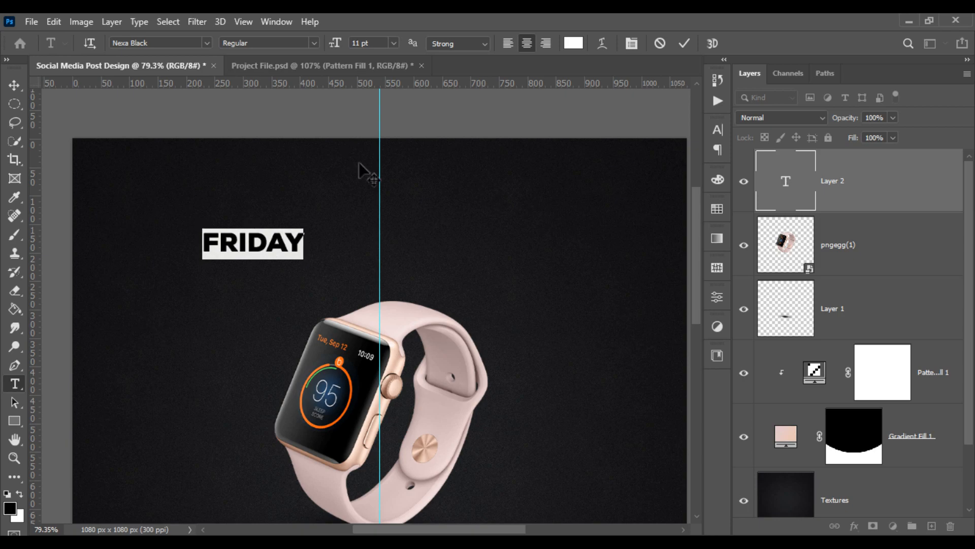
Step: Set the font of the FRIDAY text to Akira Expanded Super Bold
left_click(204, 42)
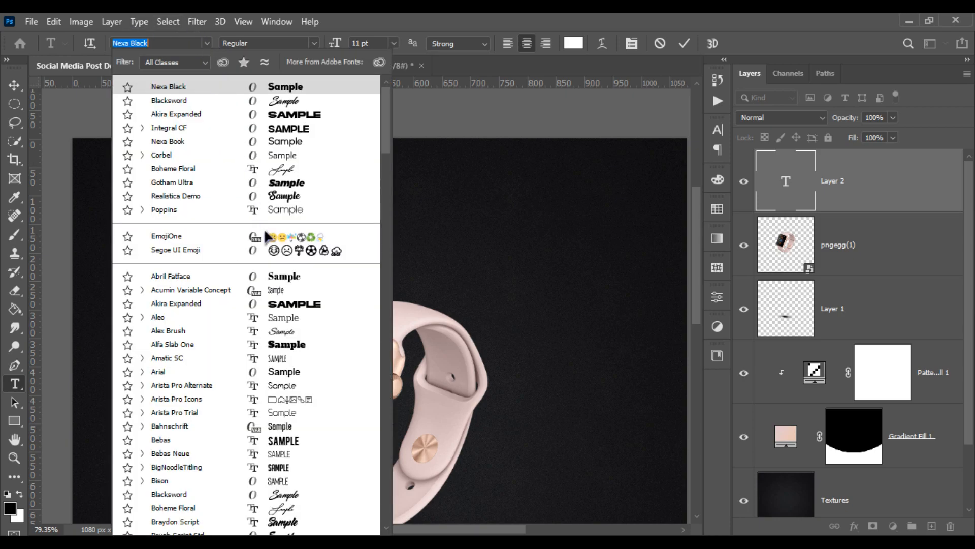
left_click(267, 318)
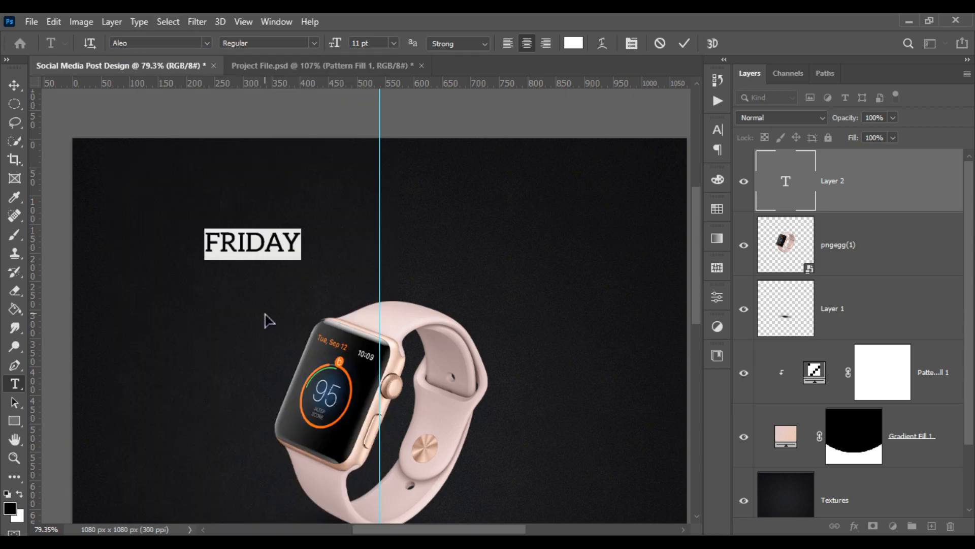
left_click(207, 43)
left_click(274, 276)
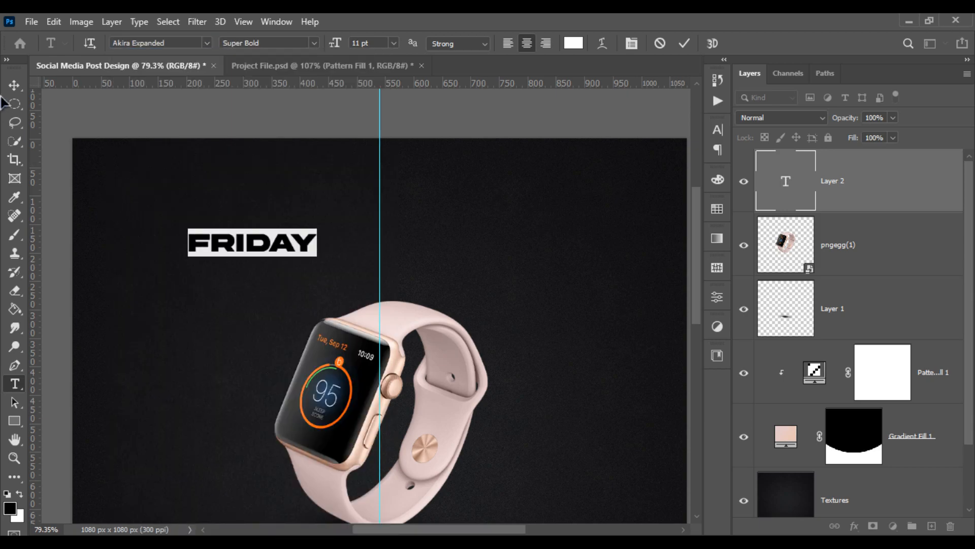
Step: Enlarge the FRIDAY text to about 450 px wide, centred horizontally on the canvas and slightly lower above the watch
left_click(15, 84)
key("ctrl+t")
left_click_drag(318, 242, 493, 234)
key("Return")
key("ctrl+a")
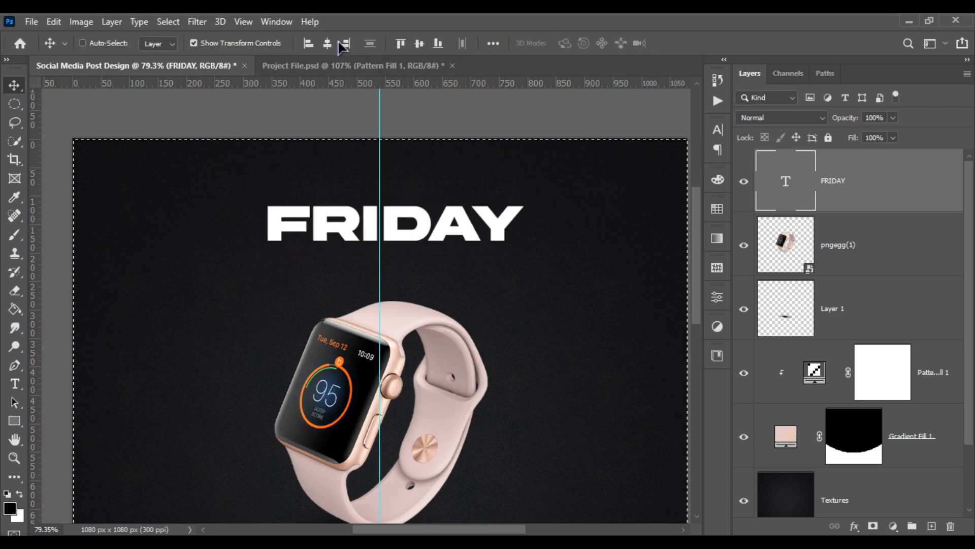
left_click(333, 44)
key("ctrl+d")
scroll(457, 211, "up", 3)
left_click_drag(393, 238, 397, 262)
Step: Apply a reversed linear Gradient Overlay with the saved pink-to-peach gradient to the FRIDAY text
right_click(842, 199)
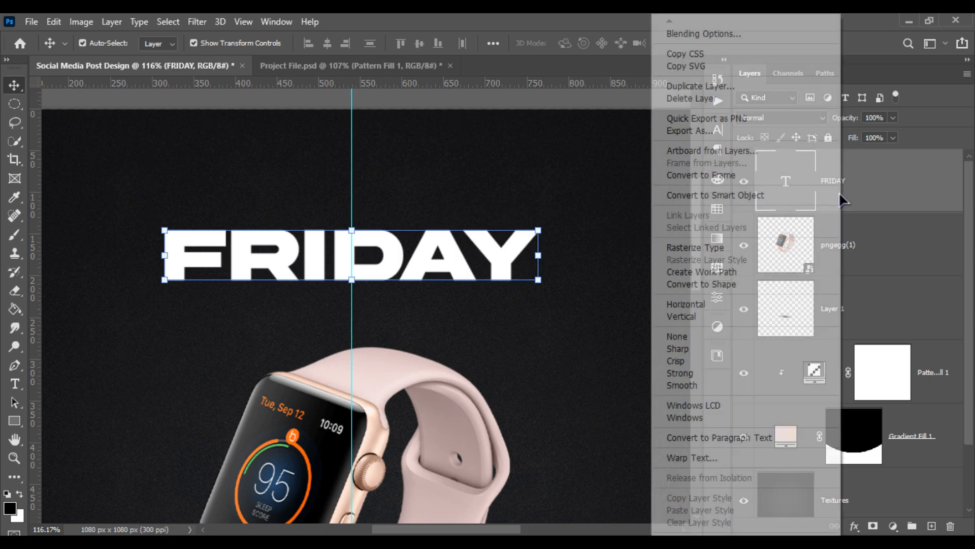
left_click(720, 34)
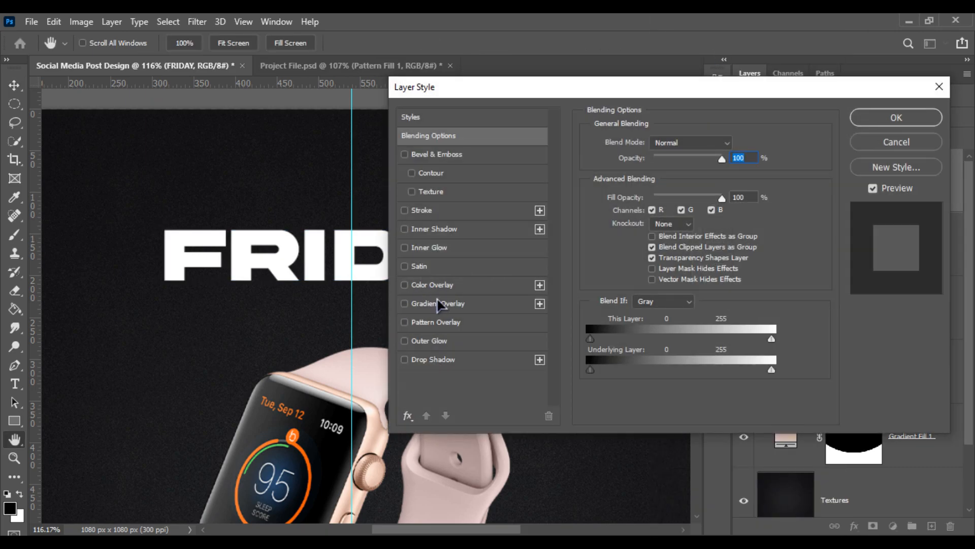
left_click(439, 304)
left_click(720, 176)
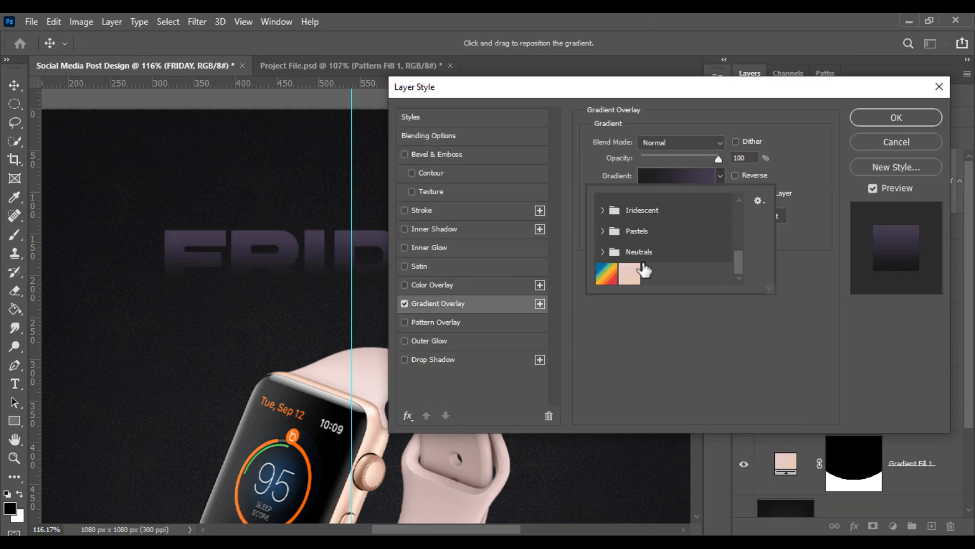
left_click(631, 274)
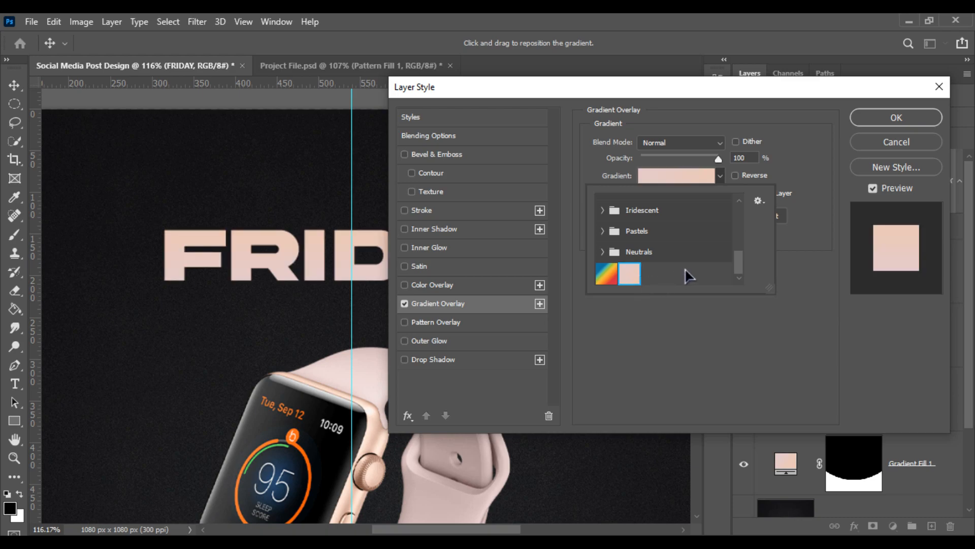
left_click(798, 351)
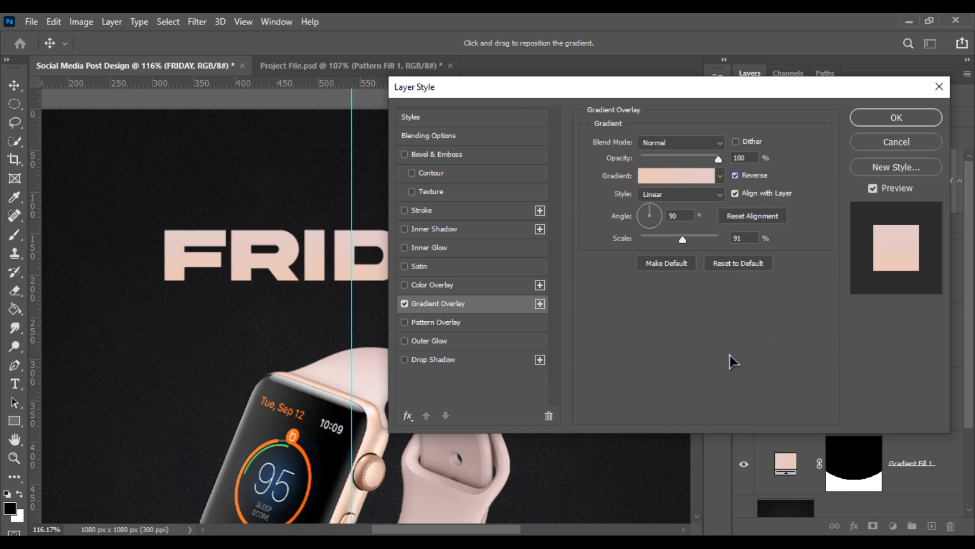
left_click(876, 118)
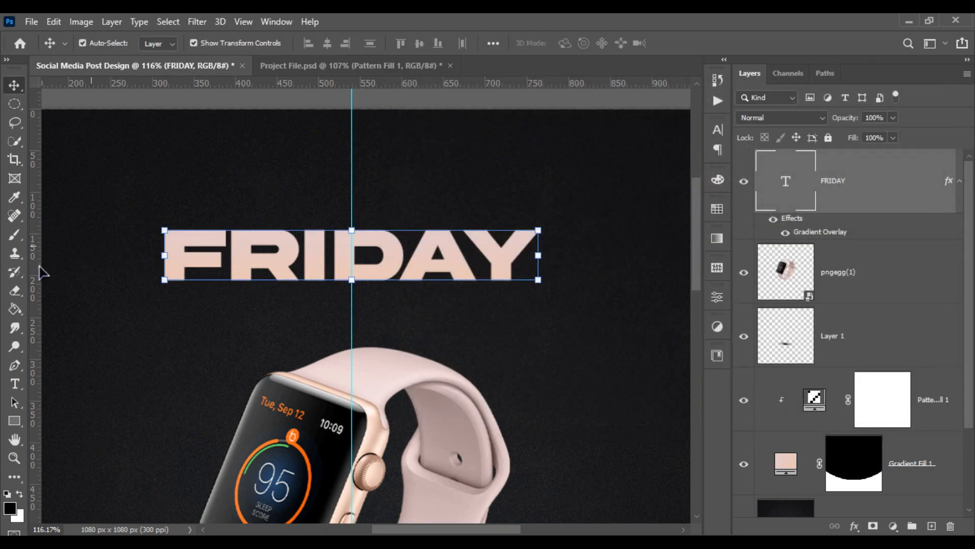
Step: Add the text BLACK in Akira Expanded at 11 pt and place it just above FRIDAY, with their right edges aligned
left_click(14, 383)
left_click(138, 371)
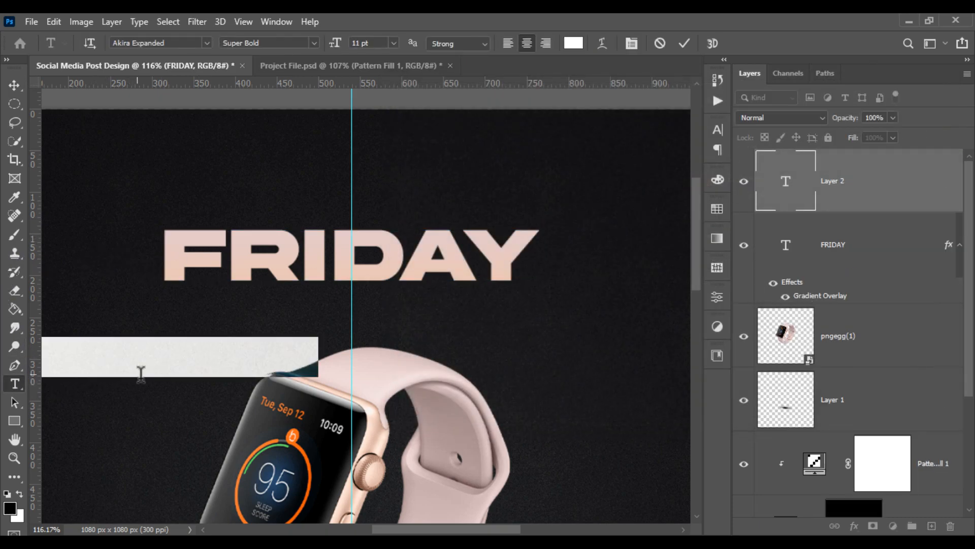
type("BLACK")
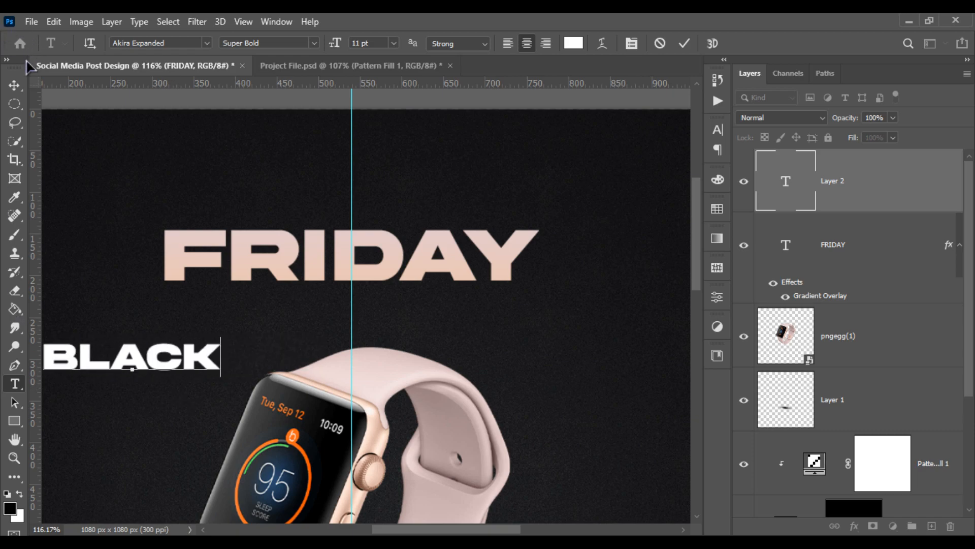
key("ctrl+Return")
key("v")
left_click_drag(174, 368, 490, 216)
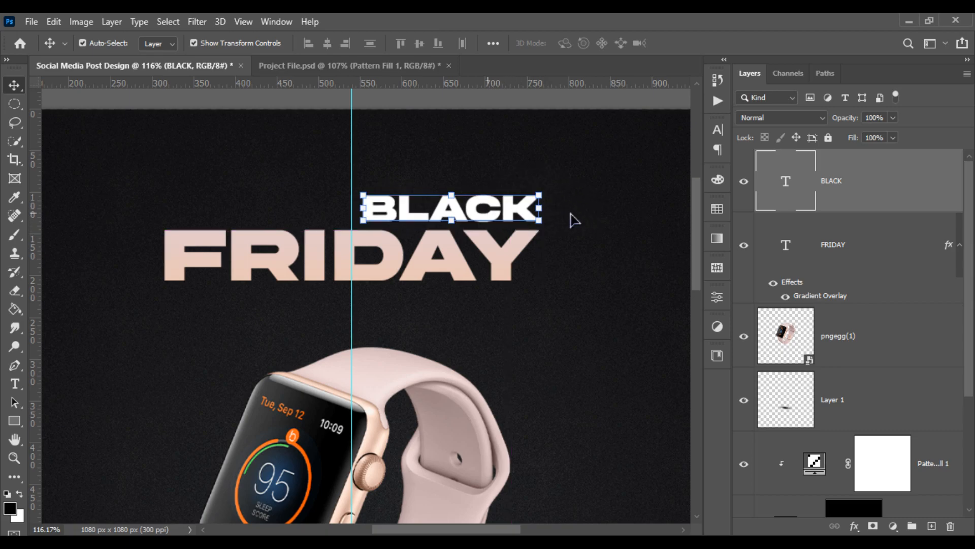
Step: Apply a Gradient Overlay to the BLACK text, changing the gradient's pink colour stop to white (ffffff)
right_click(849, 169)
left_click(750, 37)
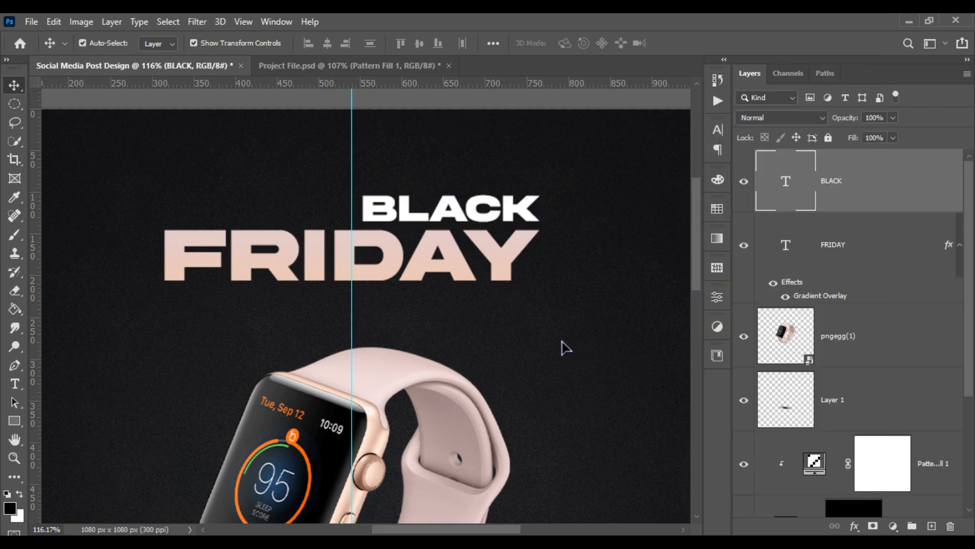
left_click(438, 303)
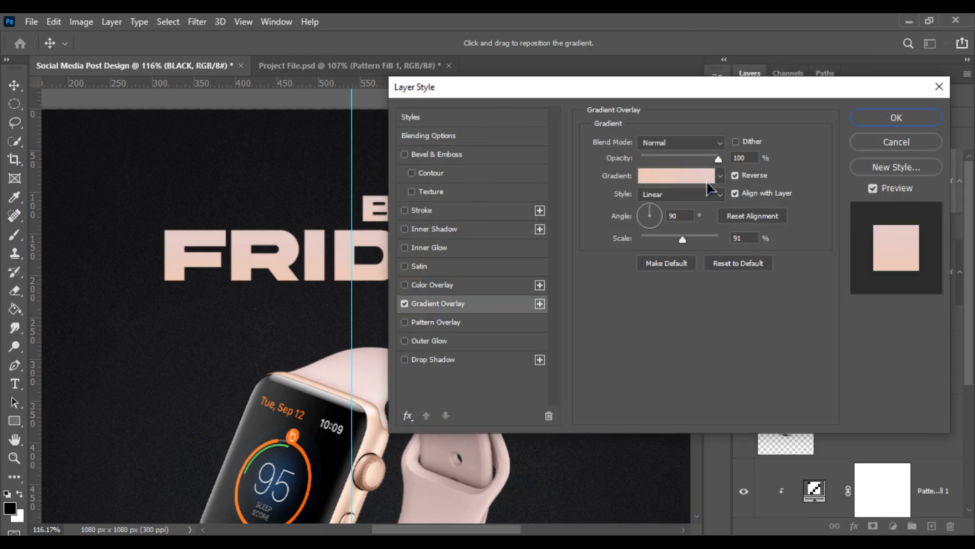
left_click(706, 179)
double_click(542, 323)
left_click_drag(545, 293, 514, 260)
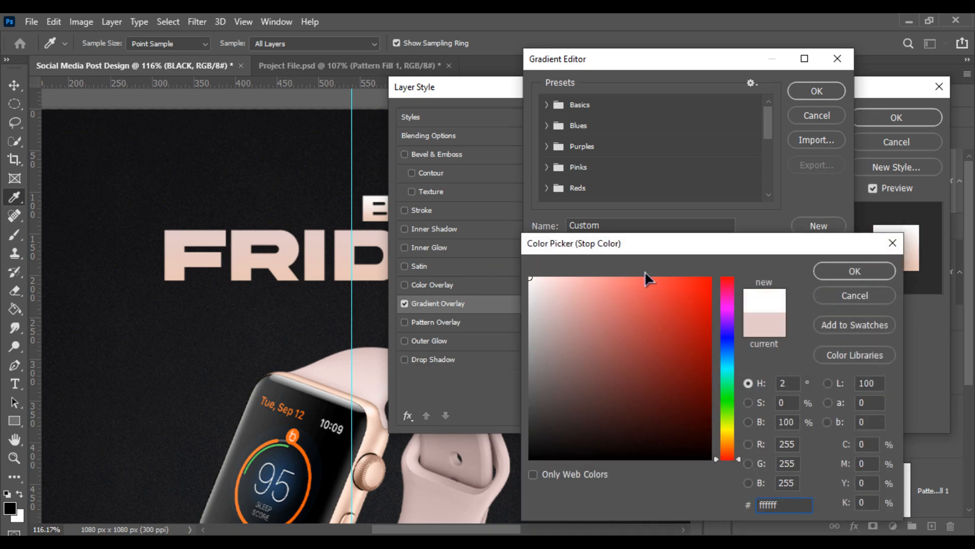
left_click(832, 272)
left_click(816, 94)
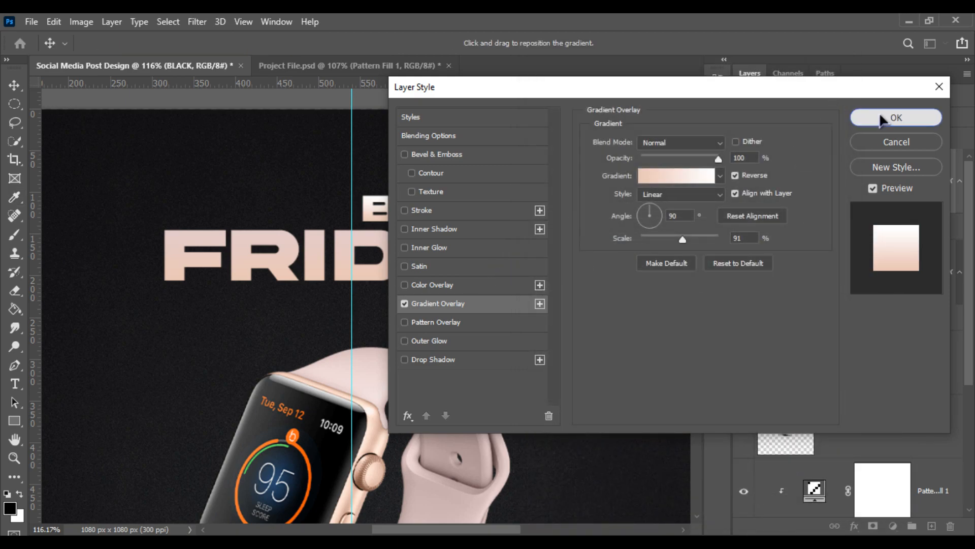
left_click(895, 117)
scroll(391, 183, "up", 2)
left_click(643, 279)
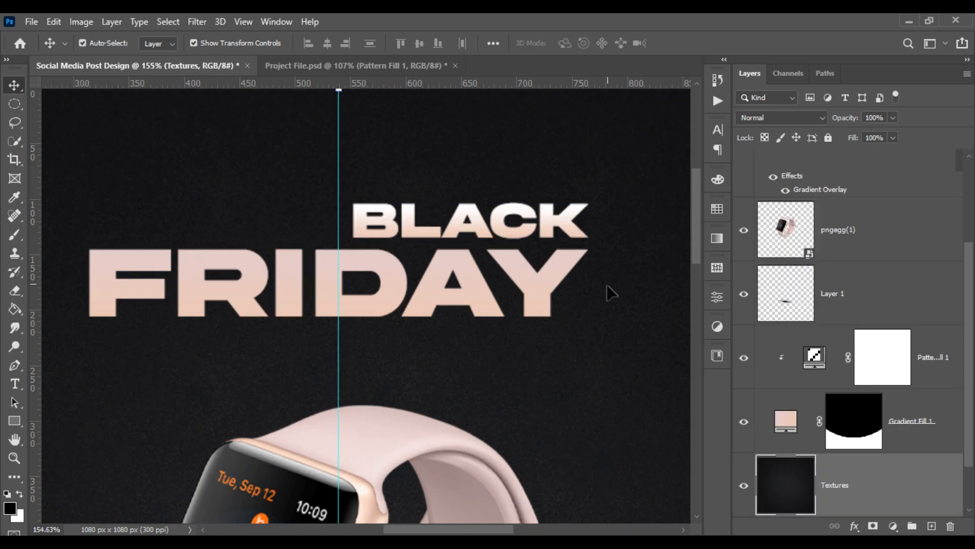
scroll(605, 287, "down", 3)
scroll(505, 266, "up", 2)
scroll(402, 244, "up", 2)
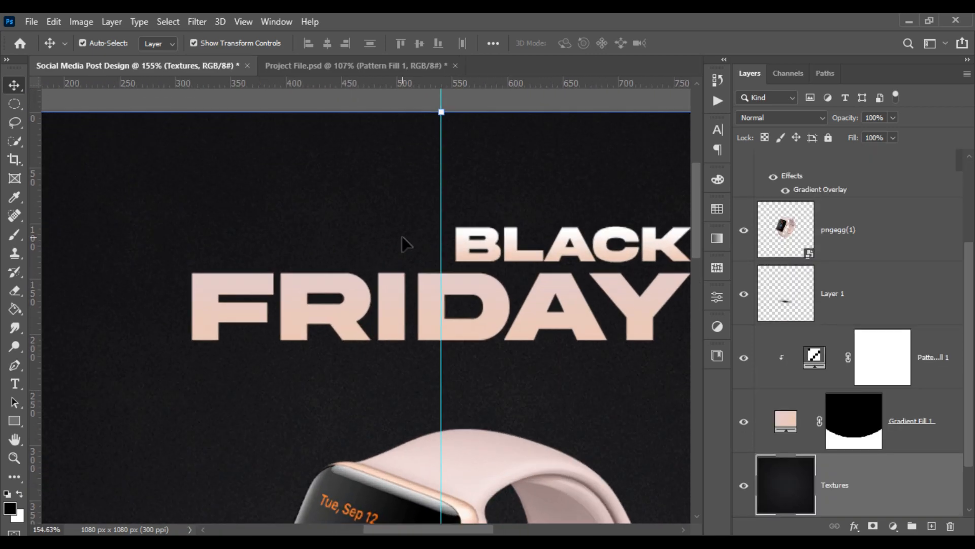
Step: Add the text "Limited offer" in white Blacksword at 11 pt on the dark backdrop near the canvas's upper left
scroll(392, 229, "up", 2)
left_click_drag(391, 220, 389, 236)
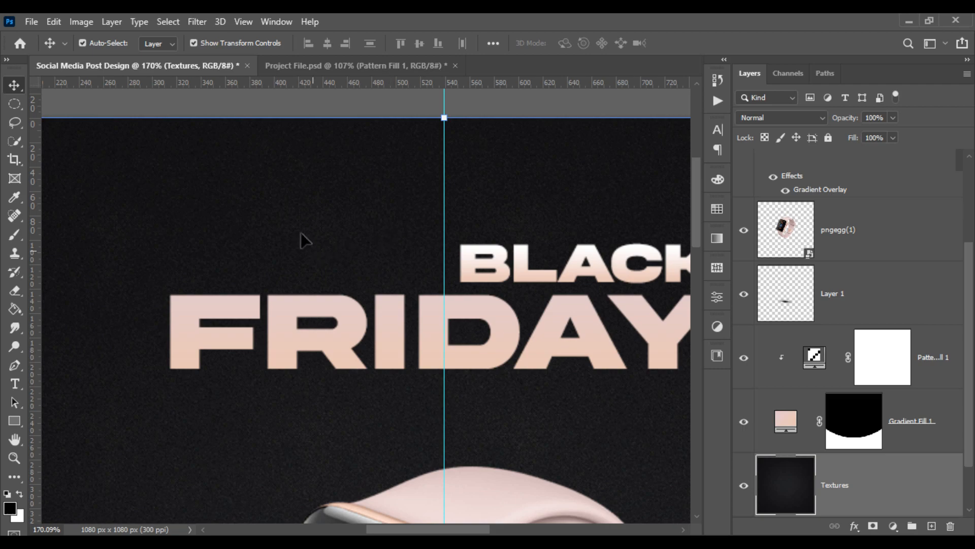
left_click(15, 384)
left_click(122, 229)
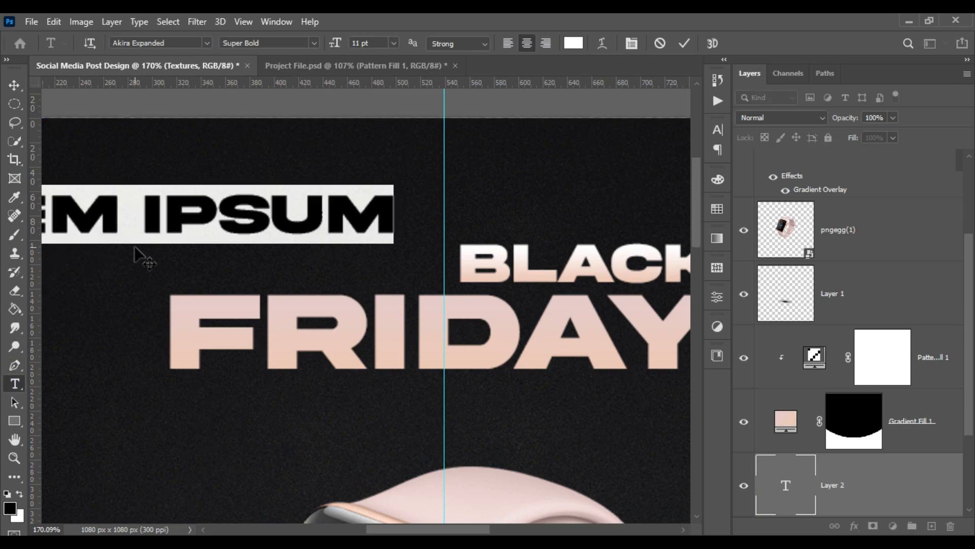
type("L")
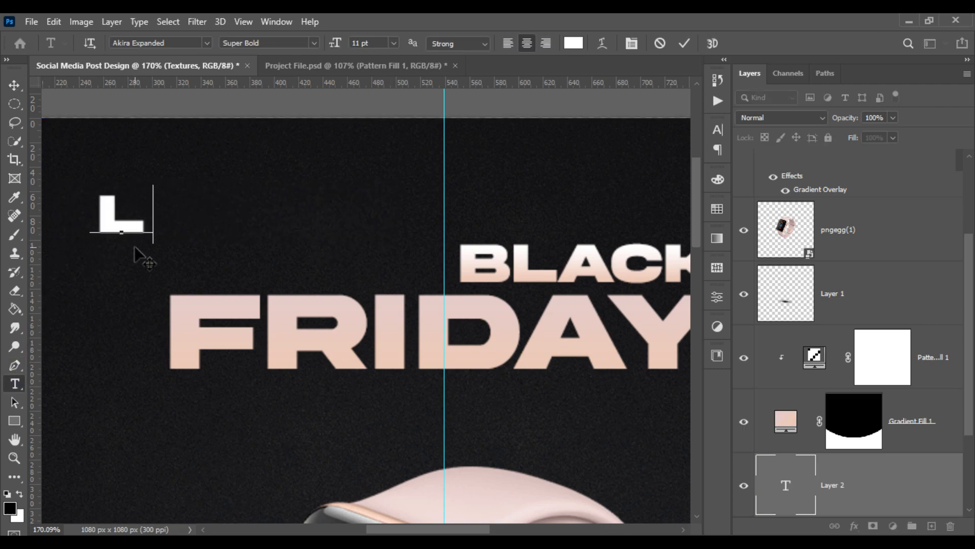
type("IMITED OFFER")
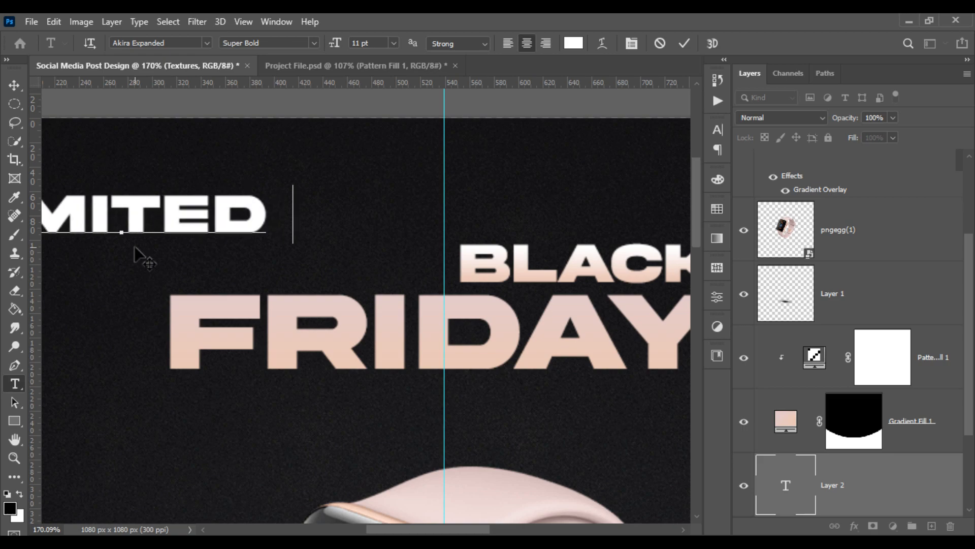
key("ctrl+a")
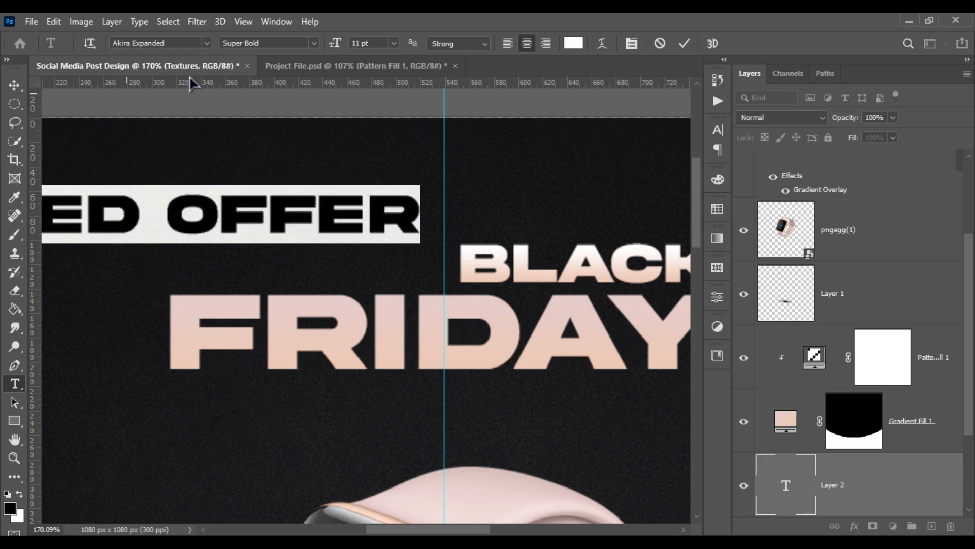
left_click(207, 43)
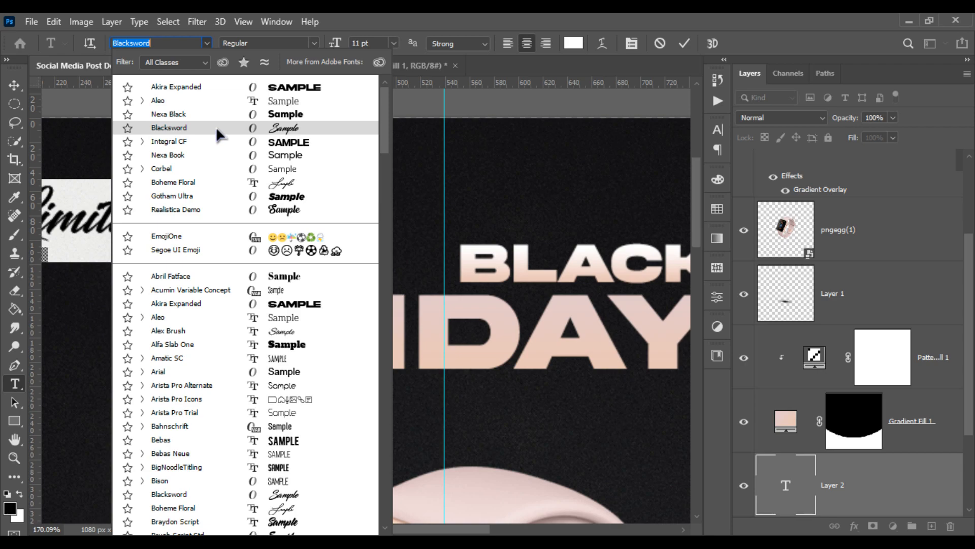
left_click(215, 127)
Step: Rotate the Limited offer text about 15° counterclockwise and place it above the first letters of FRIDAY, beside BLACK
left_click(14, 85)
left_click_drag(292, 221, 446, 192)
left_click_drag(354, 212, 355, 221)
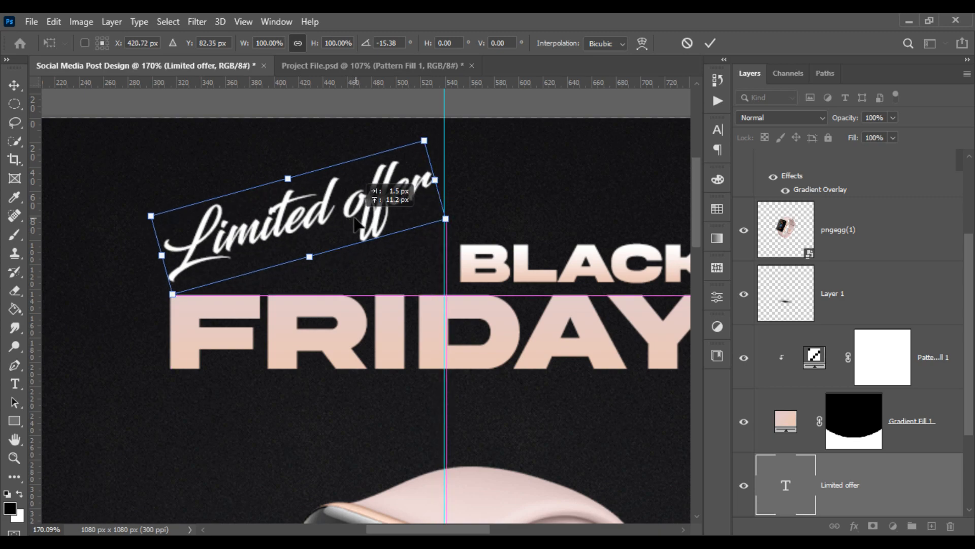
key("Return")
scroll(264, 294, "up", 3)
key("space")
left_click_drag(98, 316, 163, 326)
left_click(168, 272)
mouse_move(173, 257)
left_mouse_down()
mouse_move(195, 245)
mouse_move(189, 253)
left_mouse_up()
scroll(238, 281, "down", 2)
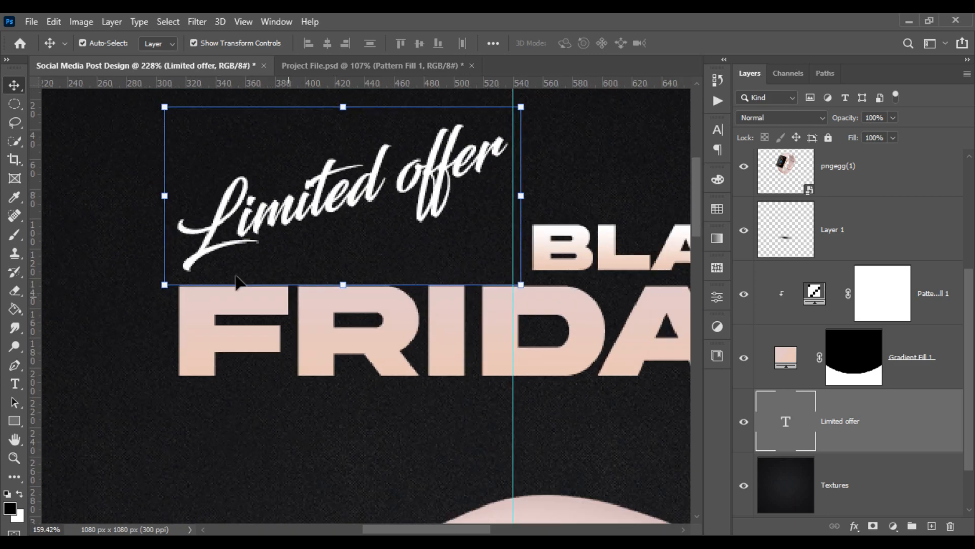
scroll(238, 281, "down", 2)
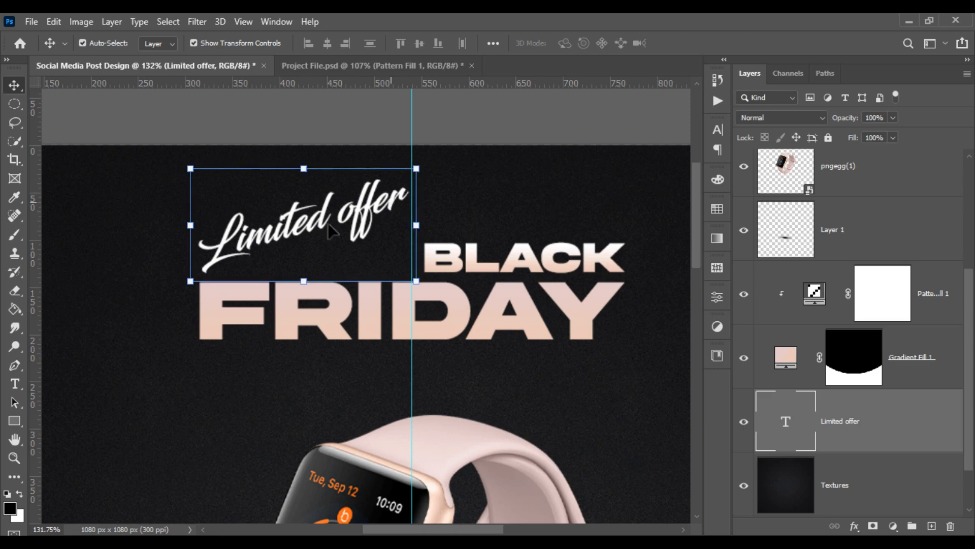
left_click(161, 320)
scroll(168, 320, "down", 4)
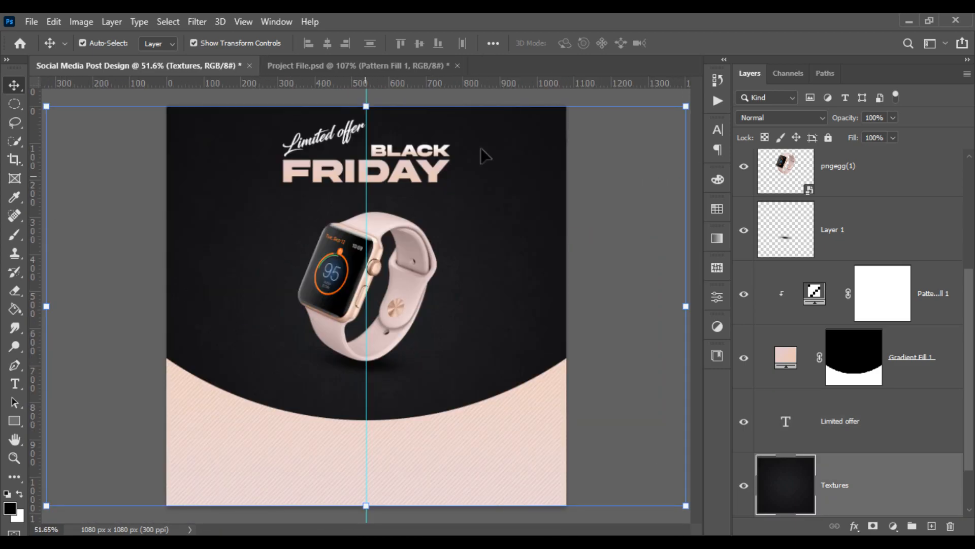
Step: Move the watch and its shadow layer together about 60 px lower on the canvas
scroll(285, 177, "up", 1)
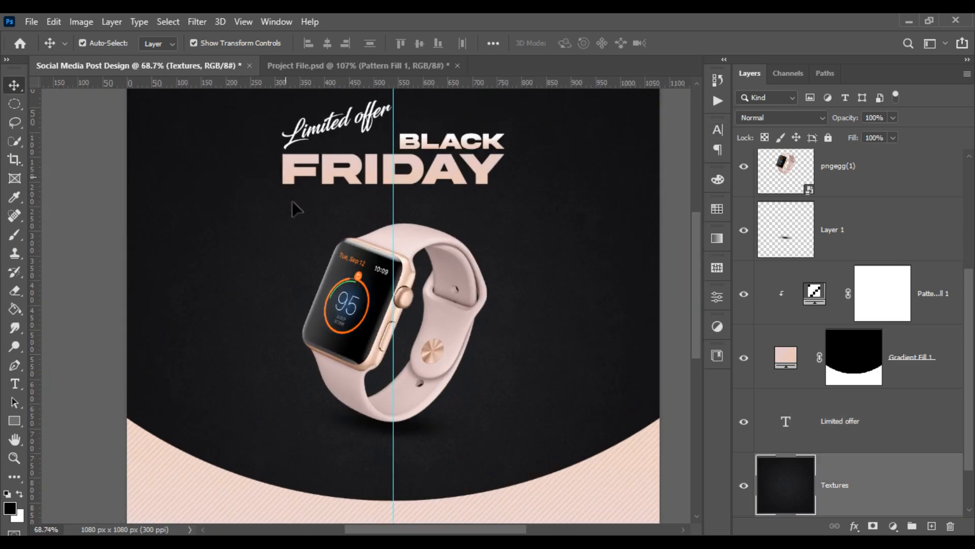
left_click(849, 191)
left_click(801, 267, "shift")
left_click_drag(432, 358, 433, 388)
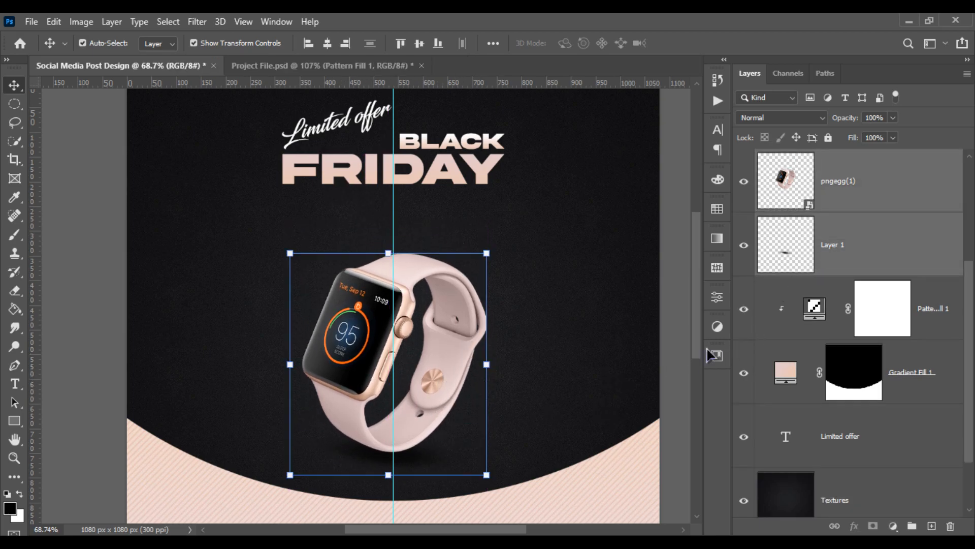
Step: Move the Limited offer layer to the top of the layer stack, above BLACK
scroll(869, 411, "up", 3)
scroll(887, 432, "down", 4)
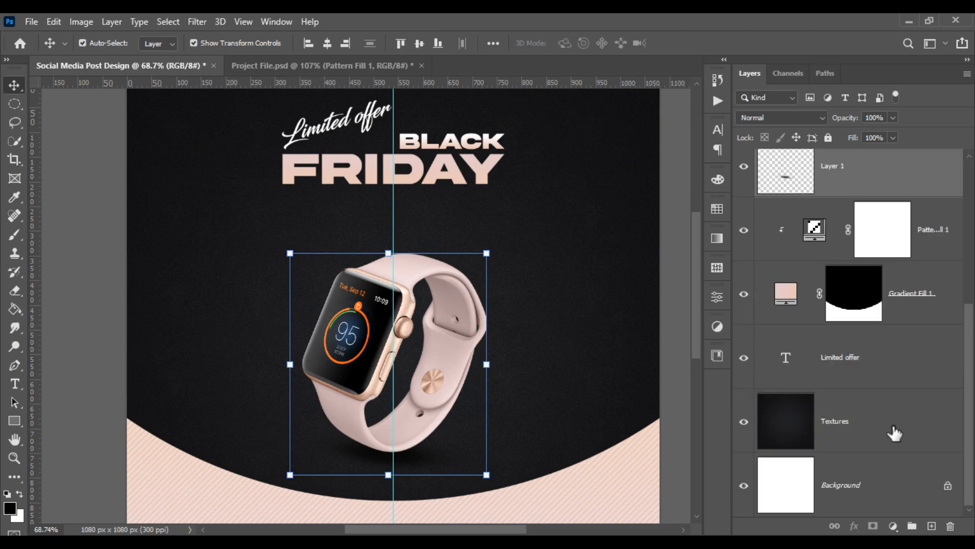
left_click(899, 362)
left_click_drag(920, 362, 873, 163)
Step: Move the Limited offer, BLACK and FRIDAY texts together about 20 px down
scroll(372, 162, "up", 1)
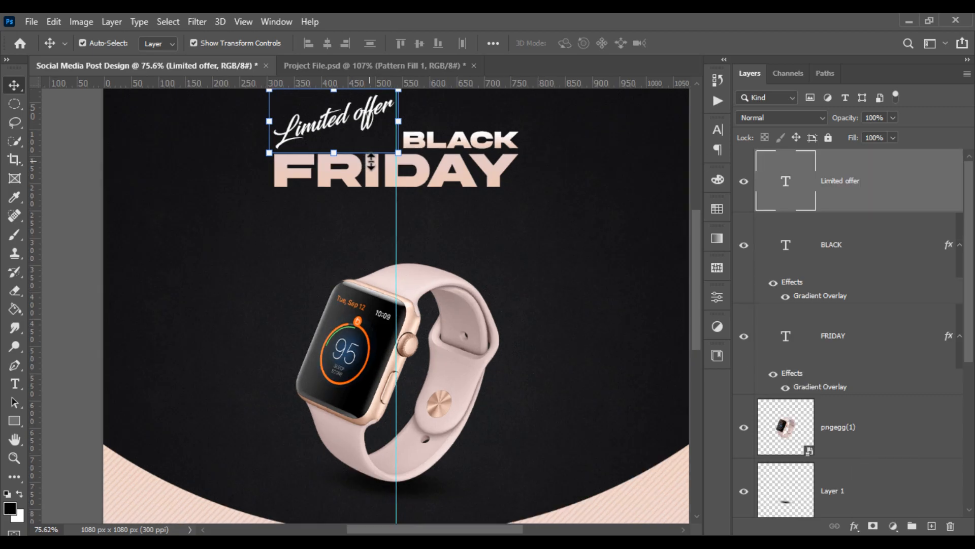
left_click(841, 346, "shift")
left_click_drag(456, 155, 456, 166)
scroll(490, 165, "down", 3)
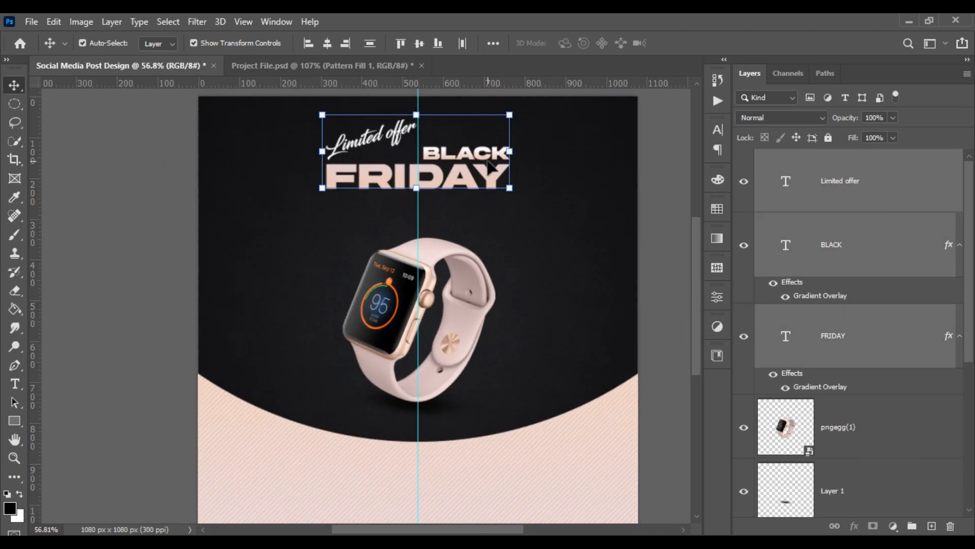
left_click(651, 218)
Step: Draw a black rectangle of 268 × 56 px without stroke, centred between FRIDAY and the watch
scroll(356, 134, "up", 5)
left_click_drag(338, 153, 286, 170)
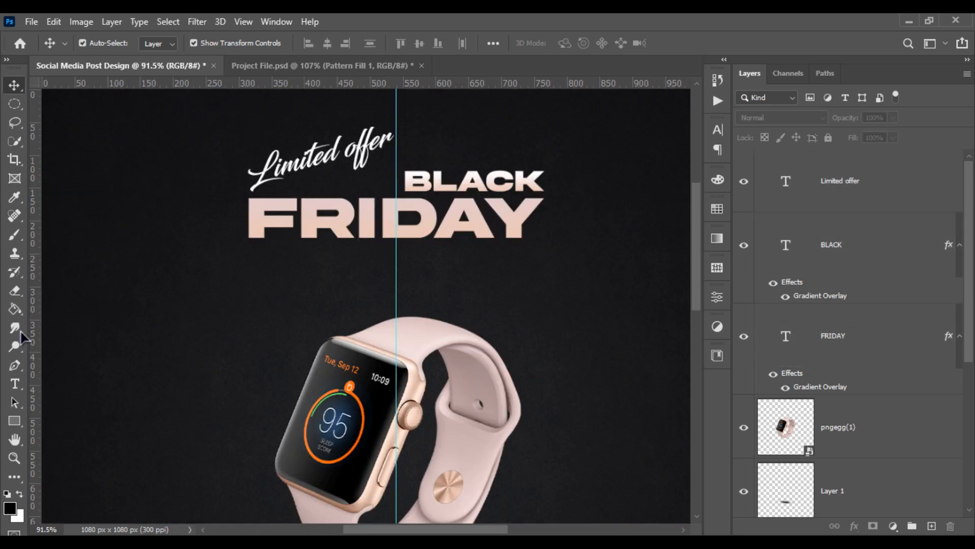
left_click(15, 420)
scroll(304, 286, "up", 2)
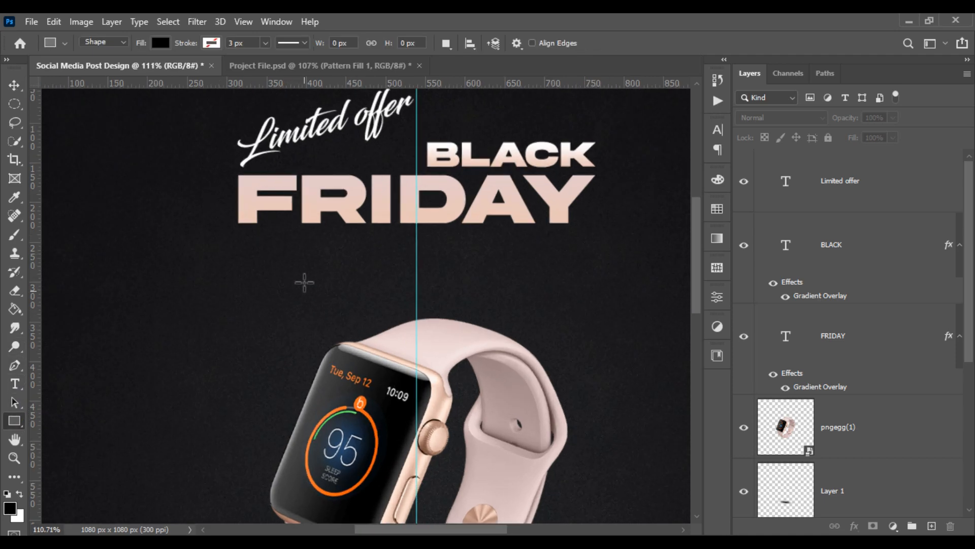
left_click_drag(310, 254, 522, 298)
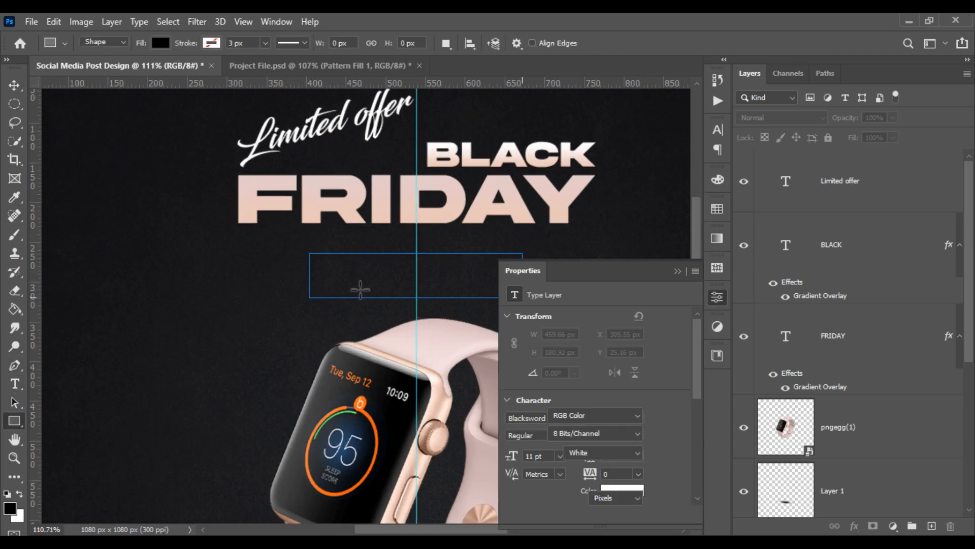
left_click(678, 272)
Step: Apply a reversed linear Gradient Overlay to the rectangle, changing the gradient's white stop to the pink e3cac9 sampled from FRIDAY
right_click(847, 181)
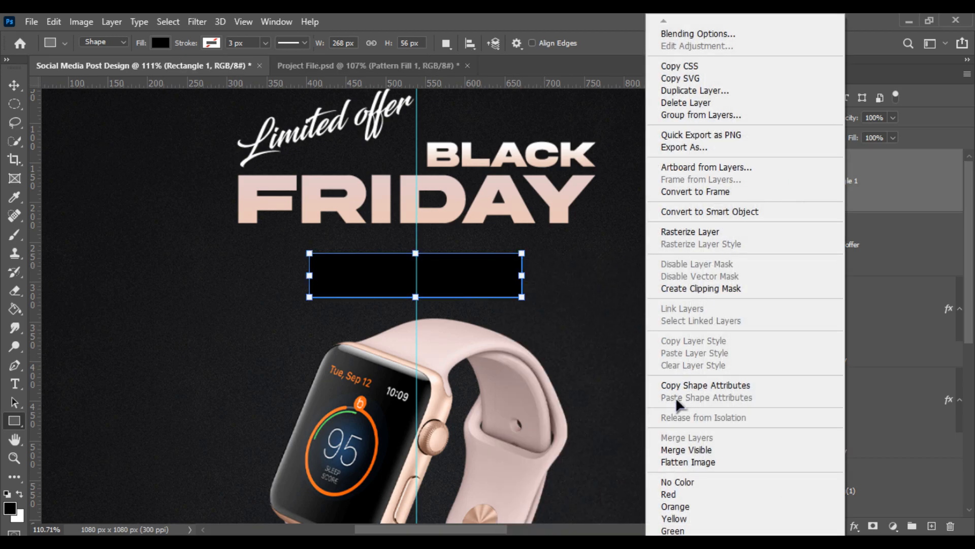
left_click(698, 34)
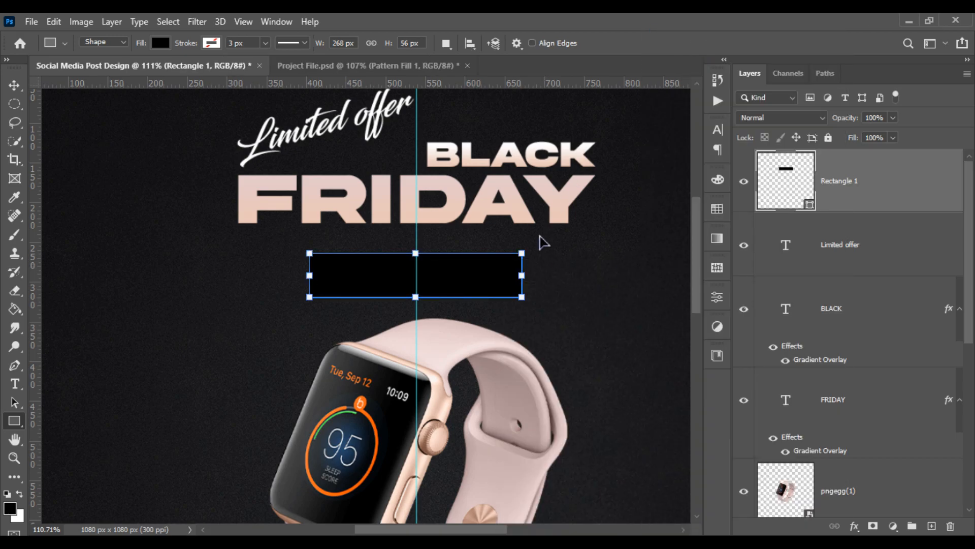
left_click(437, 304)
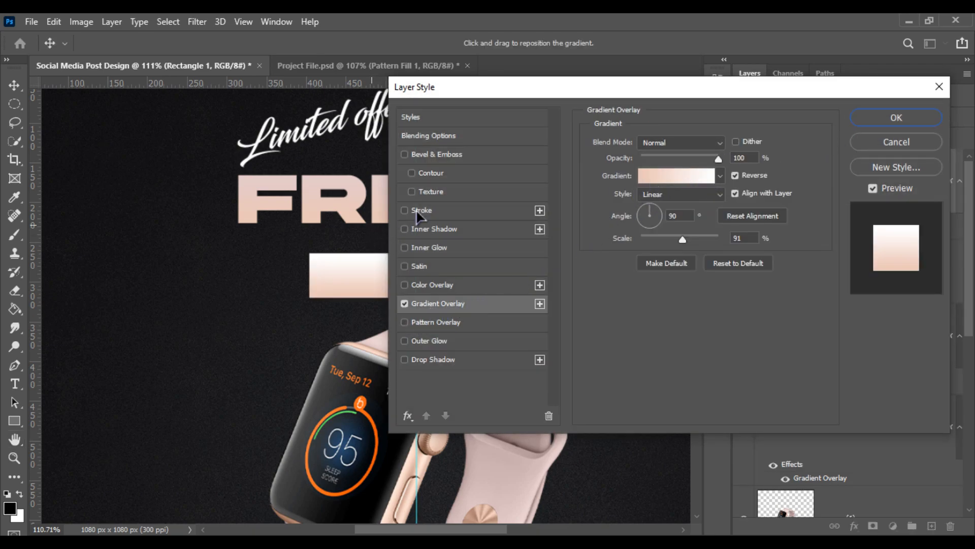
left_click(706, 176)
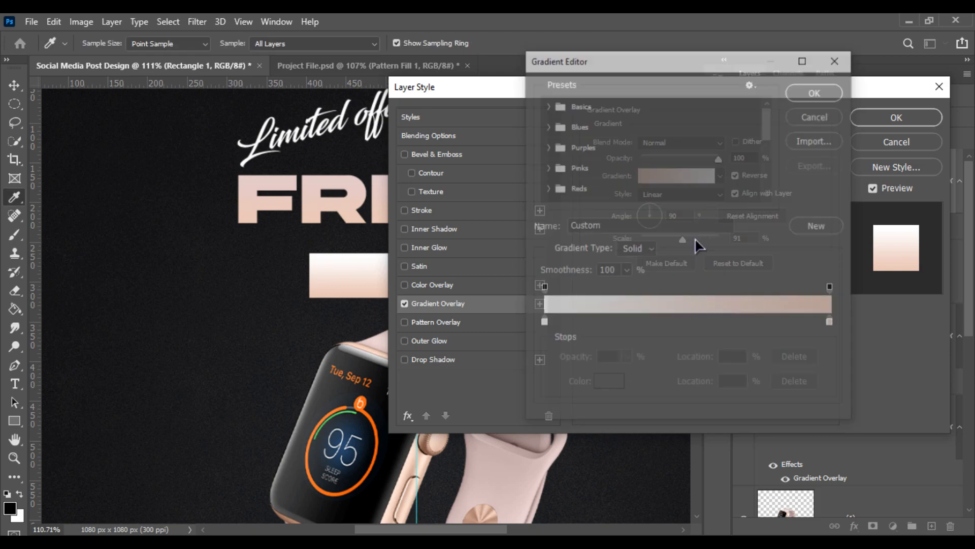
left_click(543, 324)
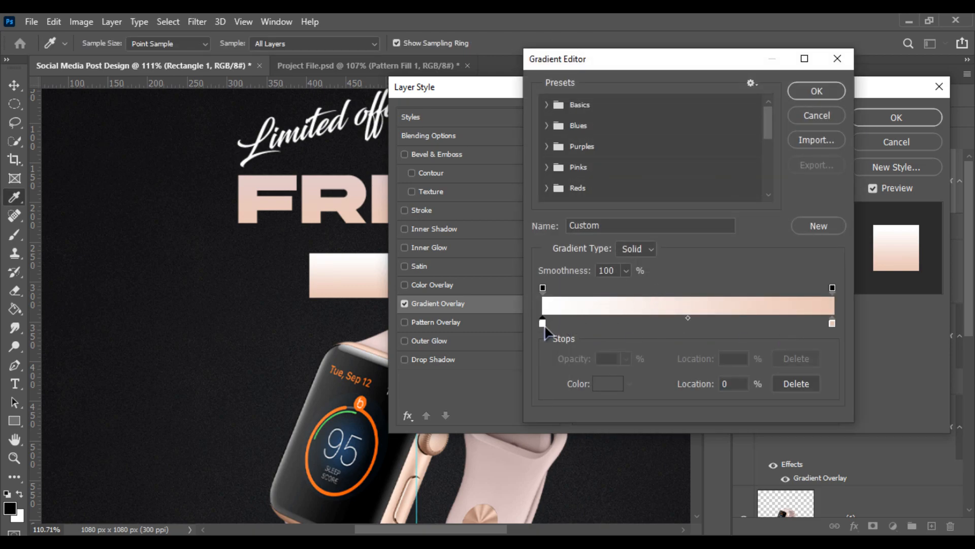
left_click(608, 380)
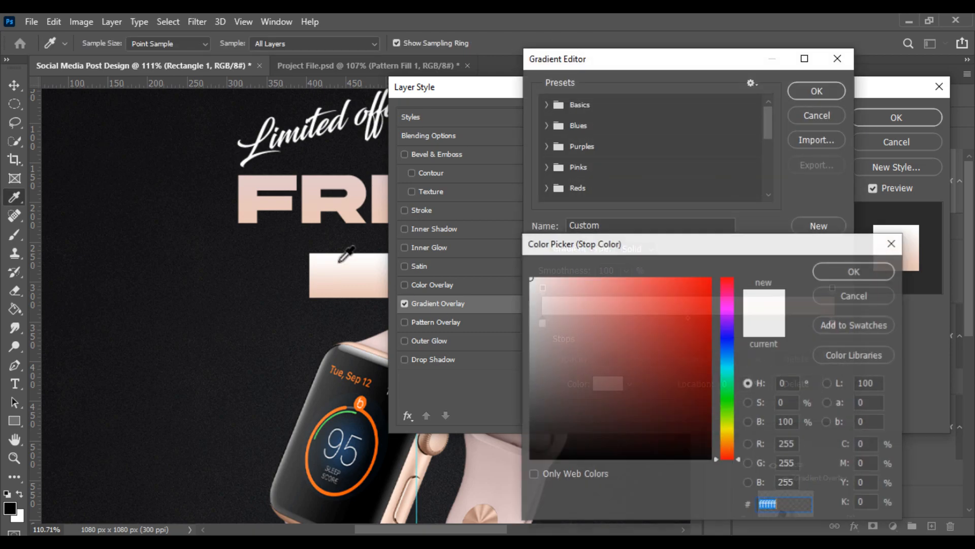
left_click(250, 178)
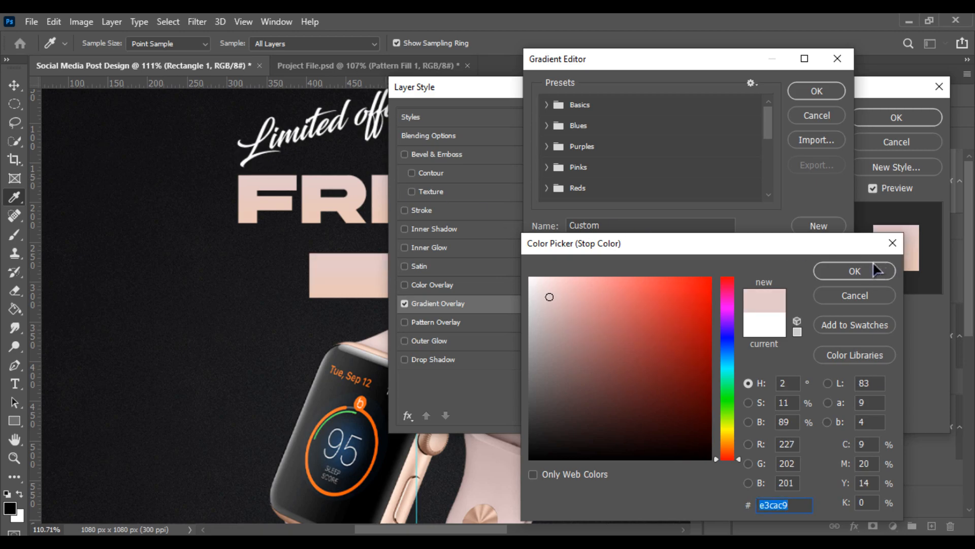
left_click(877, 270)
left_click(817, 92)
key("Return")
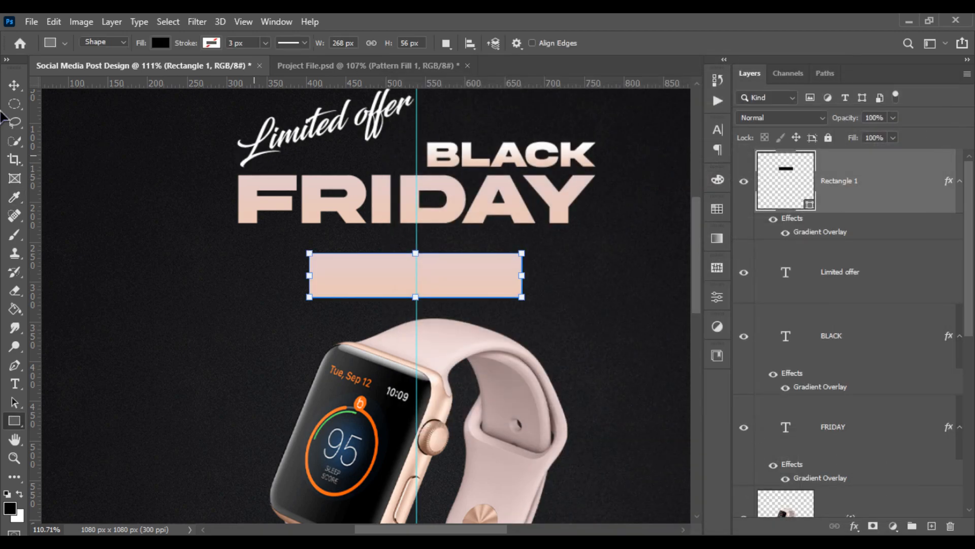
Step: Add the text SUPER SALE in Nexa Black at 11 pt on the empty backdrop beside the watch
left_click(15, 85)
left_click(15, 384)
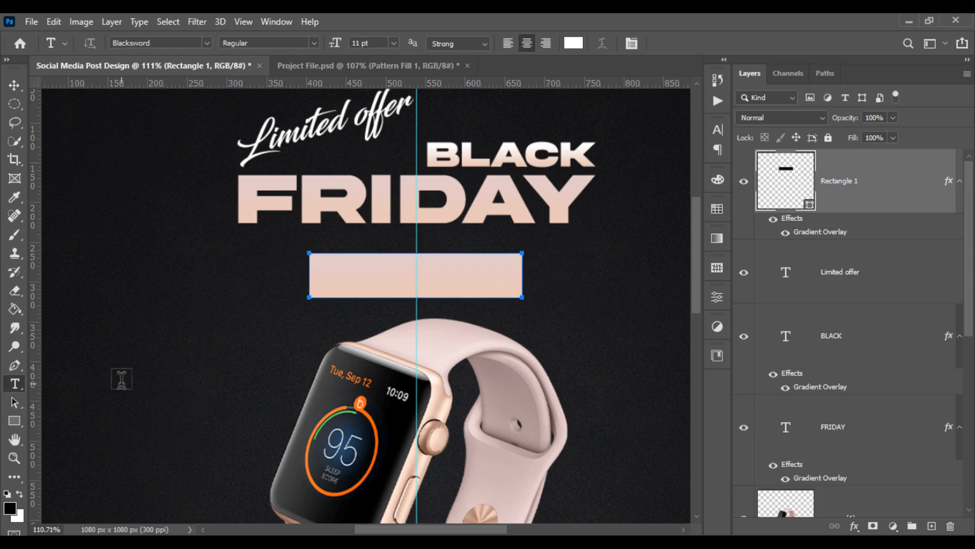
left_click(122, 380)
type("S")
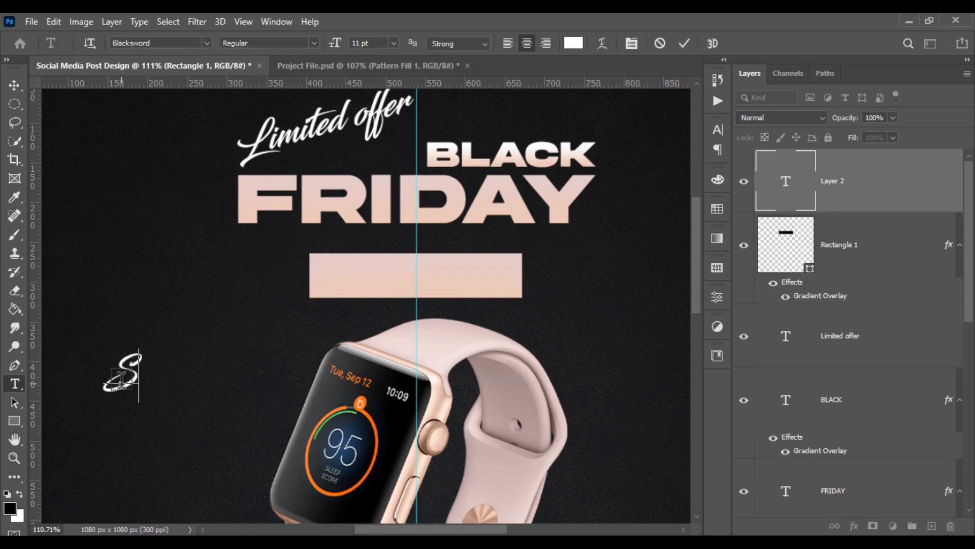
type("UPER SALE")
key("ctrl+a")
left_click(207, 43)
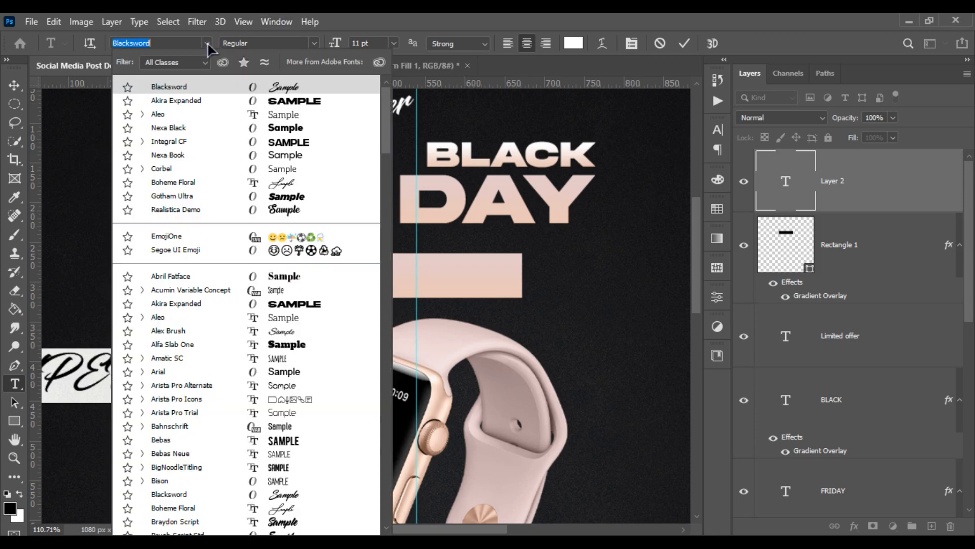
left_click(206, 129)
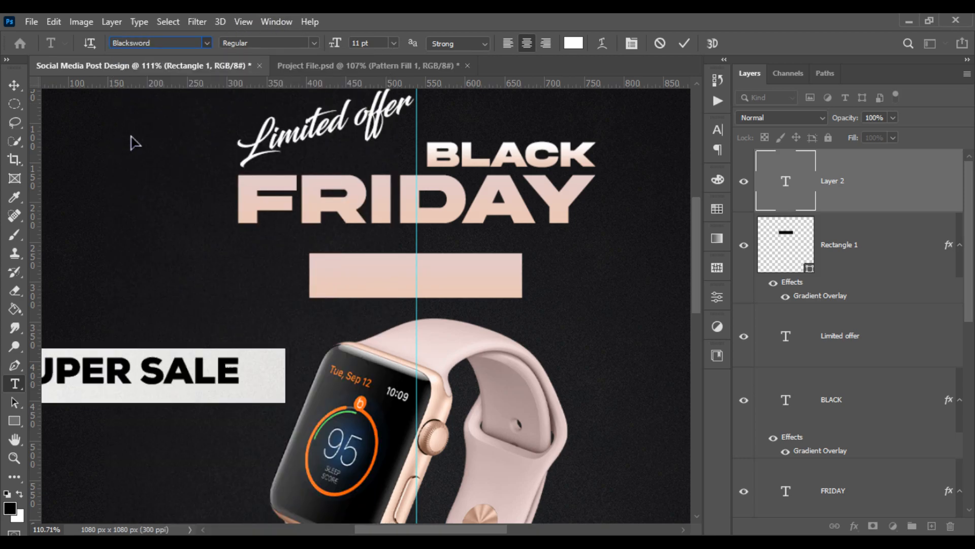
Step: Scale SUPER SALE to about 75% and centre it horizontally and vertically on the pink rectangle
left_click(14, 85)
left_click_drag(239, 356, 477, 275)
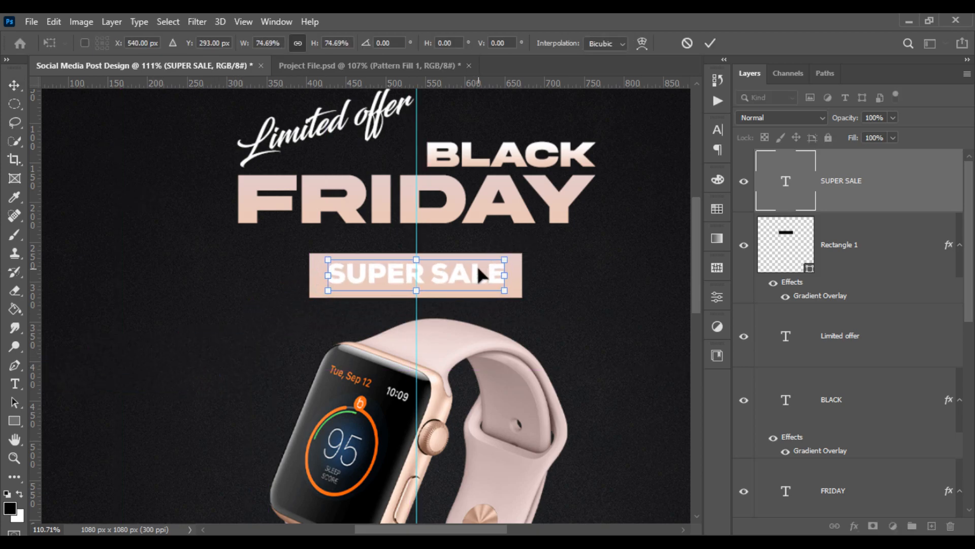
key("Return")
left_click(860, 239, "shift")
left_click(325, 43)
left_click(420, 43)
left_click(238, 303)
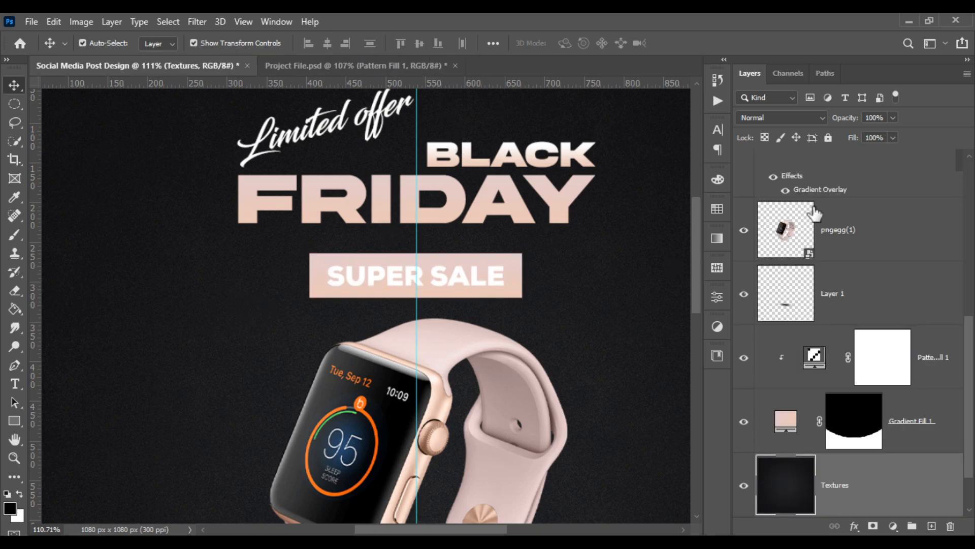
Step: Recolour the SUPER SALE text to the black 000000 sampled from the watch screen
scroll(865, 215, "up", 10)
left_click(407, 277)
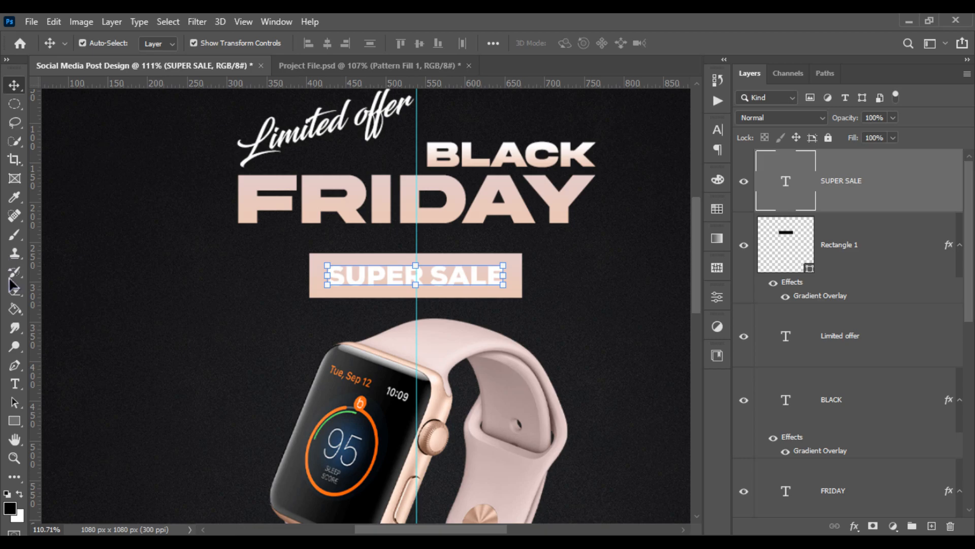
left_click(15, 383)
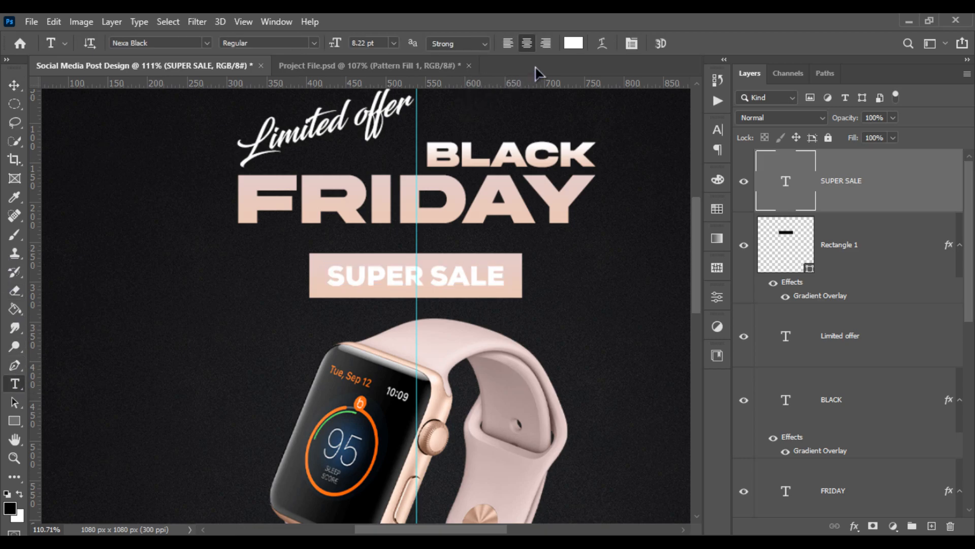
left_click(574, 44)
left_click(403, 419)
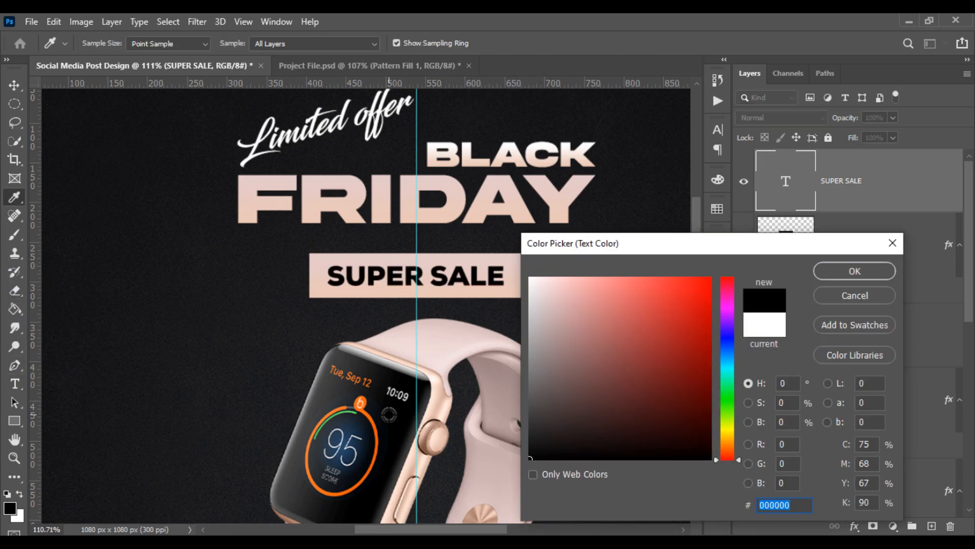
left_click(847, 269)
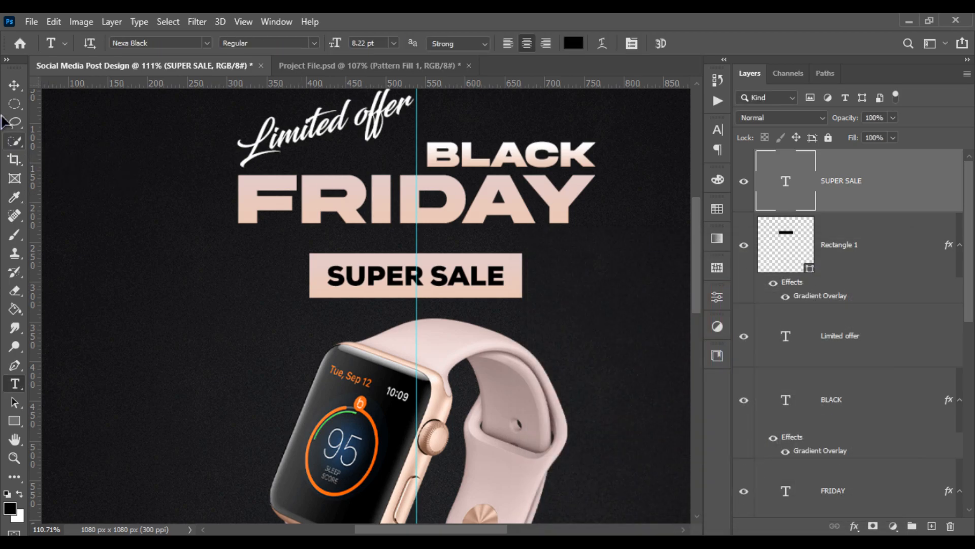
left_click(15, 84)
left_click(203, 247)
key("ctrl+0")
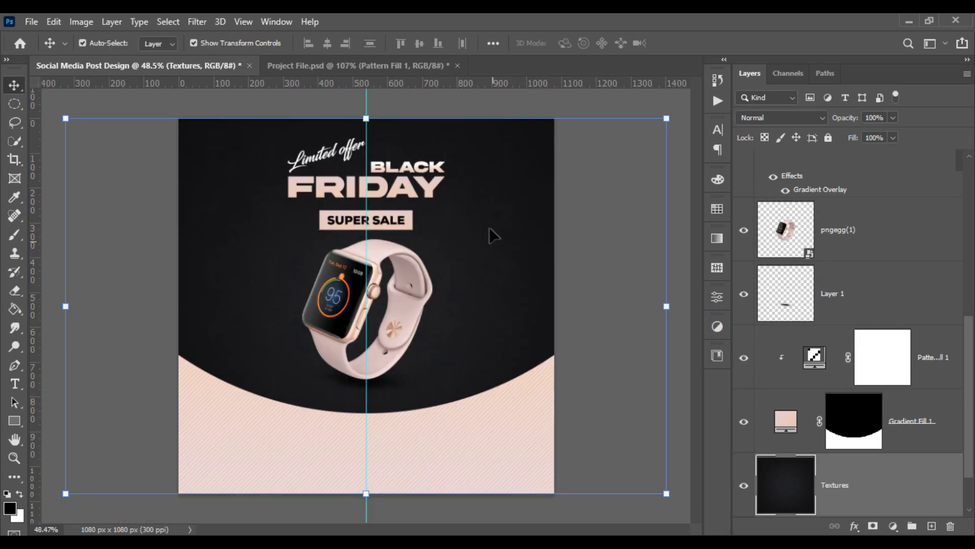
Step: Select the SUPER SALE text and its rectangle together and move them up closer beneath FRIDAY
scroll(843, 262, "up", 5)
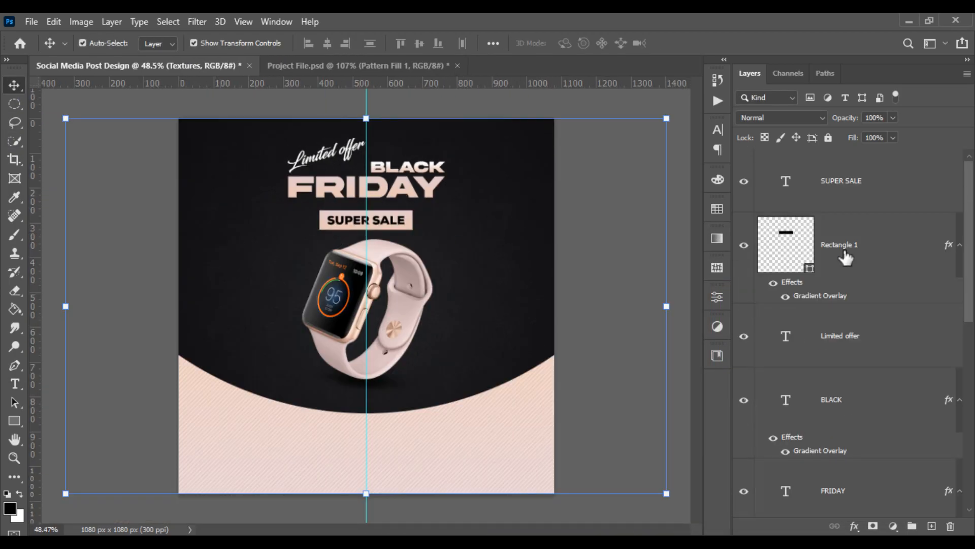
left_click(843, 222)
left_click(841, 180, "shift")
scroll(366, 201, "up", 5)
left_click_drag(406, 254, 404, 234)
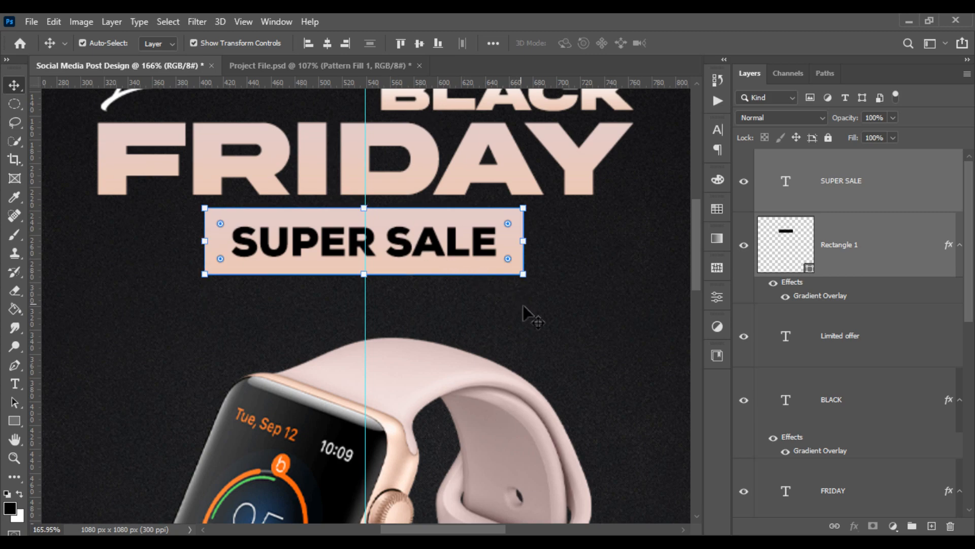
Step: Scale the SUPER SALE text and rectangle together to about 92.5%, keeping them just beneath FRIDAY
left_click_drag(523, 274, 500, 268)
left_click_drag(460, 241, 460, 243)
key("Return")
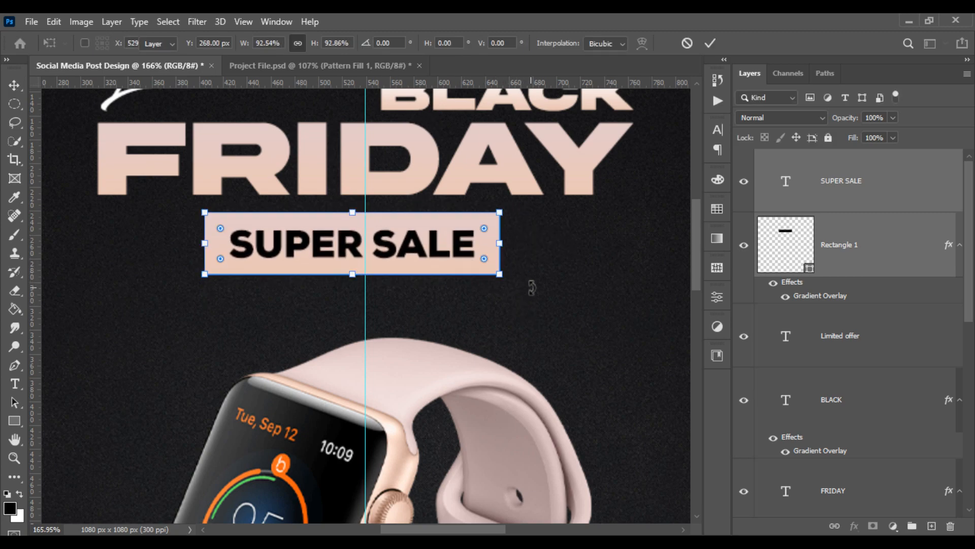
scroll(533, 295, "down", 2)
scroll(534, 289, "down", 3)
left_click(104, 257)
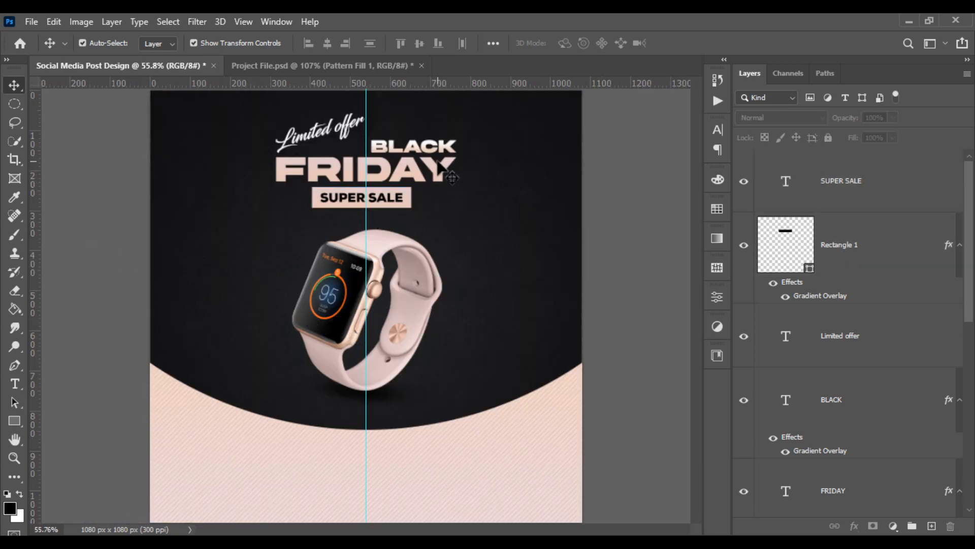
Step: Scale all headline texts and the SUPER SALE banner together to about 108.6% and centre them on the vertical guide
left_click(832, 201)
scroll(846, 315, "down", 3)
left_click(843, 380, "shift")
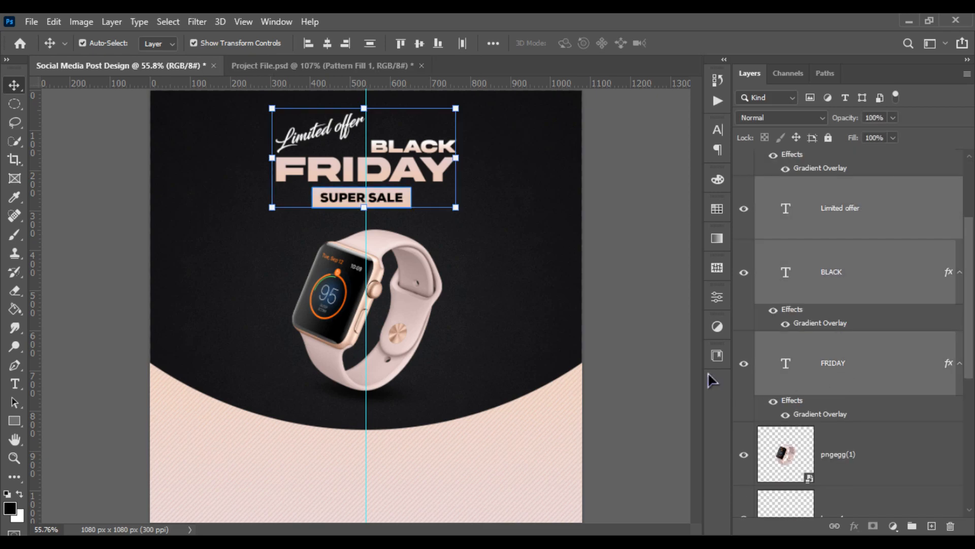
mouse_move(456, 208)
left_mouse_down()
mouse_move(472, 218)
mouse_move(438, 208)
left_mouse_up()
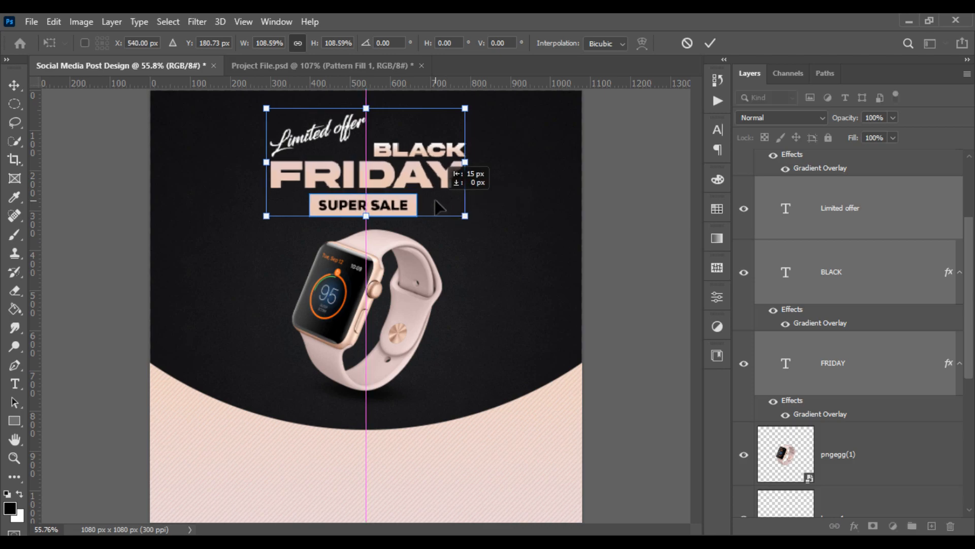
key("Return")
scroll(436, 203, "down", 2)
scroll(364, 170, "up", 3)
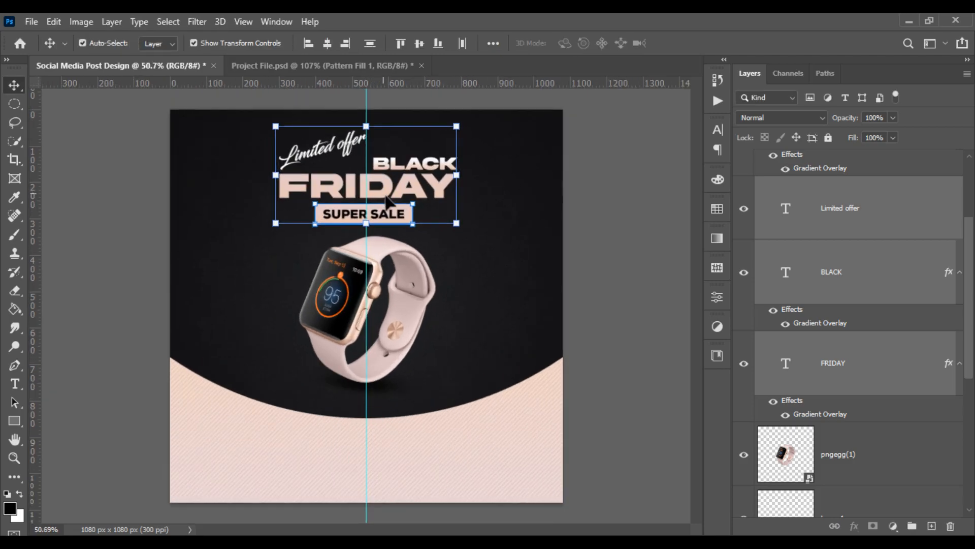
left_click_drag(389, 184, 393, 178)
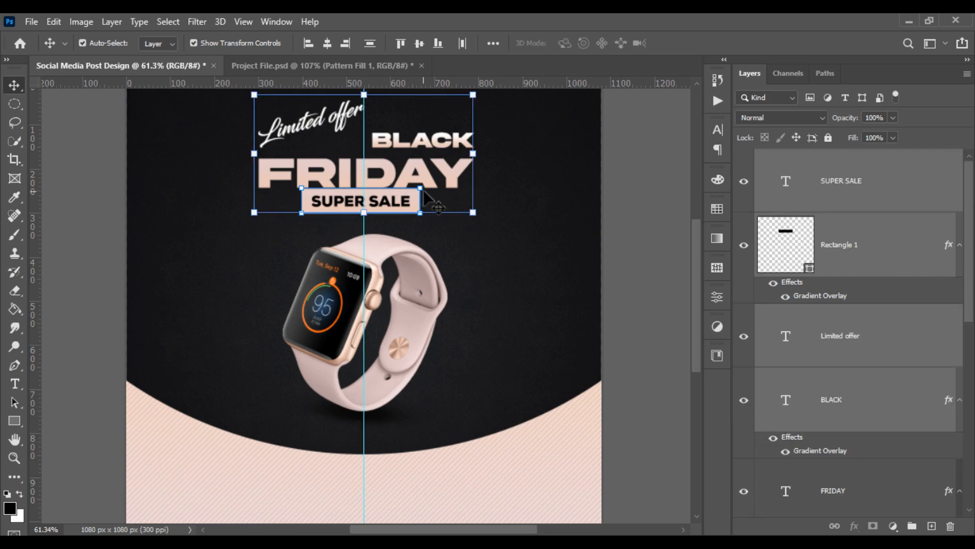
key("ctrl+z")
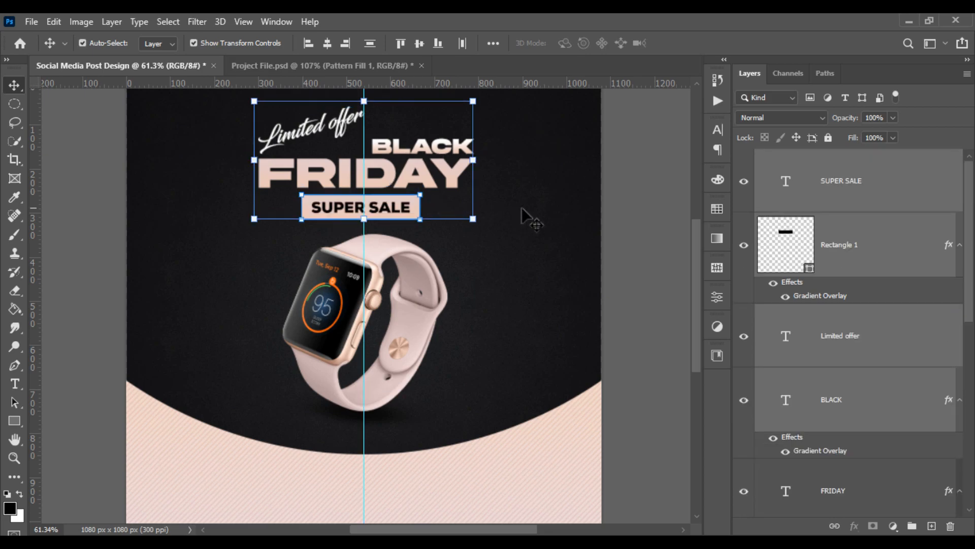
Step: Group the selected headline and banner layers and rename the group Text
left_click(911, 527)
left_click_drag(813, 218, 802, 167)
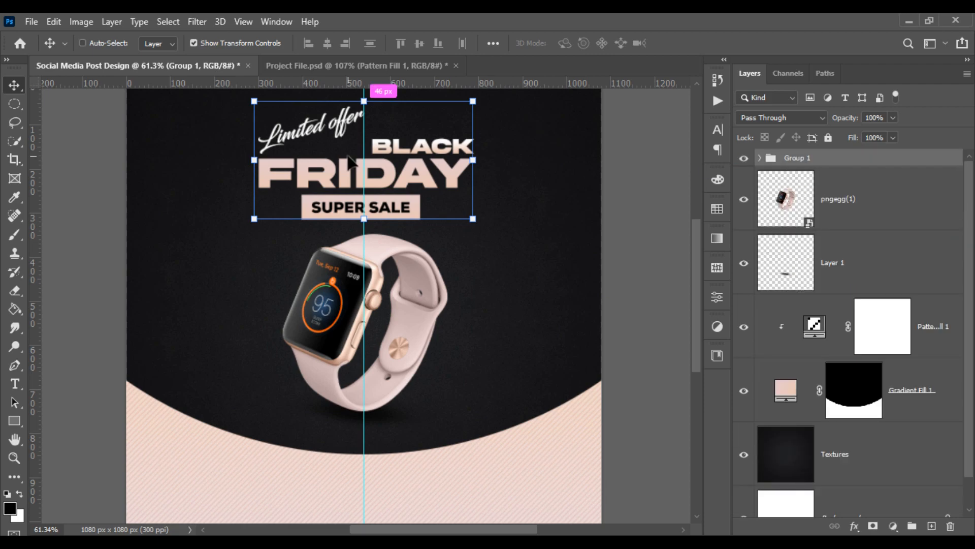
double_click(797, 158)
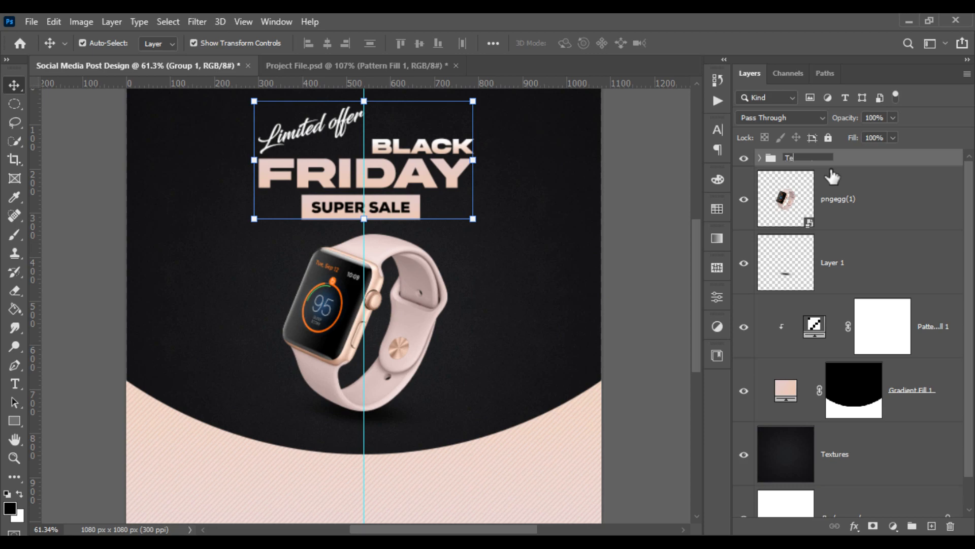
key("Return")
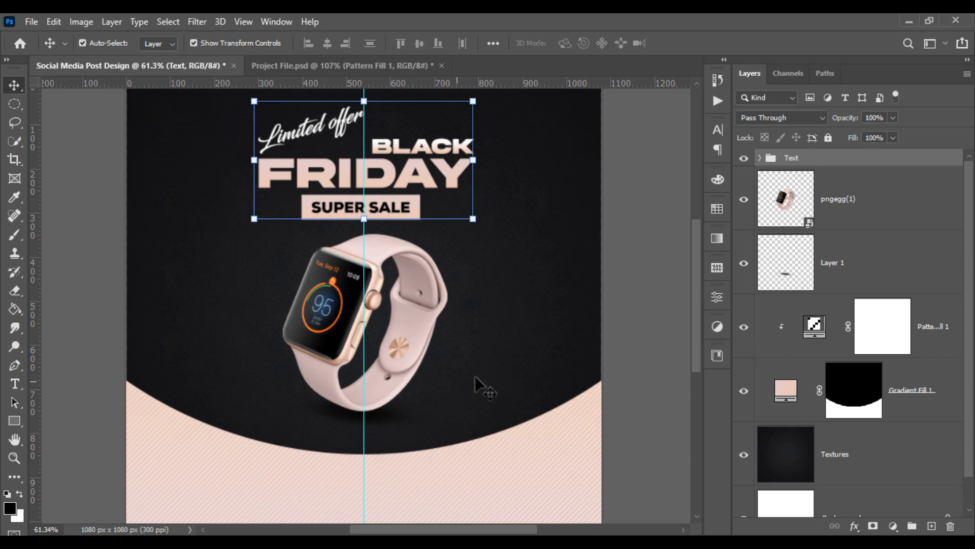
Step: Scale the Text group down slightly about its centre, keeping it on the vertical guide
left_click_drag(473, 218, 467, 215)
key("Return")
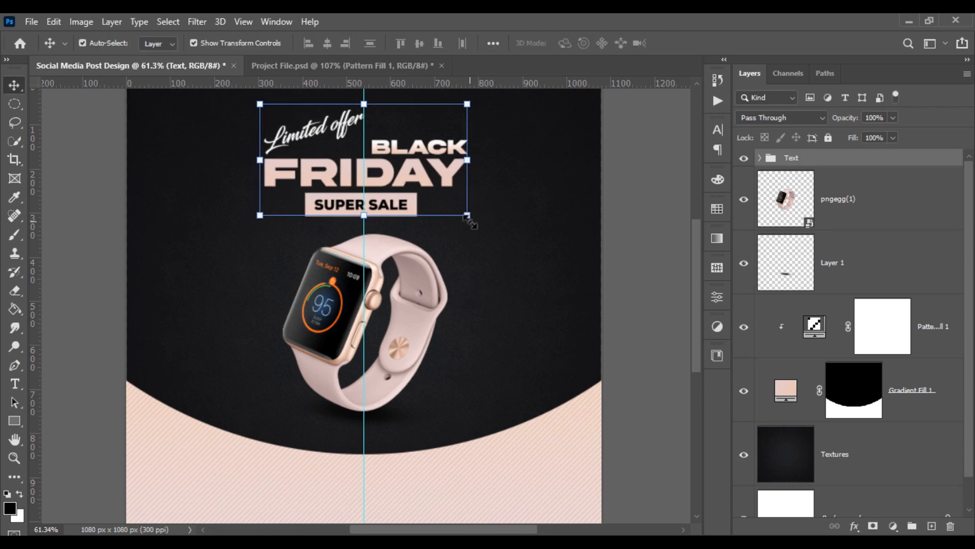
scroll(508, 231, "down", 2)
left_click(562, 231)
scroll(325, 216, "up", 3)
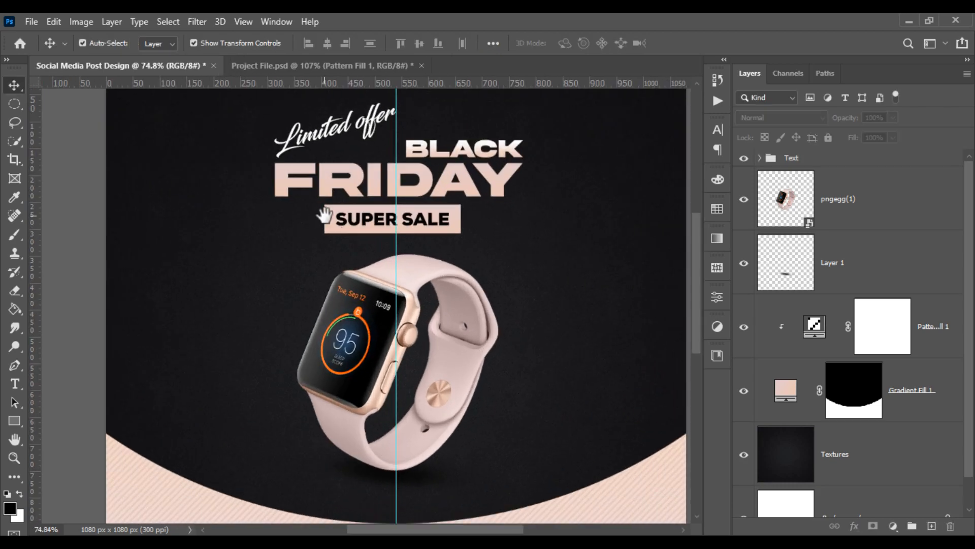
Step: Examine the headline, the watch and the striped pink base beneath it
left_click_drag(325, 216, 332, 141)
scroll(359, 213, "down", 3)
left_click_drag(401, 314, 396, 266)
scroll(403, 278, "down", 1)
scroll(404, 281, "down", 2)
scroll(404, 283, "up", 3)
left_click_drag(400, 301, 401, 251)
scroll(364, 360, "up", 2)
scroll(364, 360, "up", 1)
left_click_drag(364, 361, 384, 319)
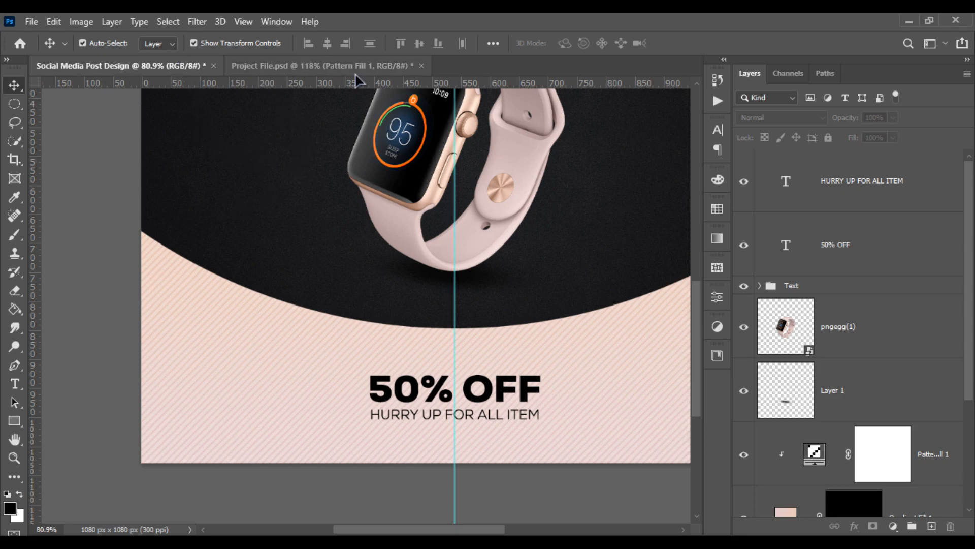
Step: Change the font of the HURRY UP FOR ALL ITEM text to Nexa Bold
scroll(497, 391, "up", 2)
scroll(497, 391, "down", 2)
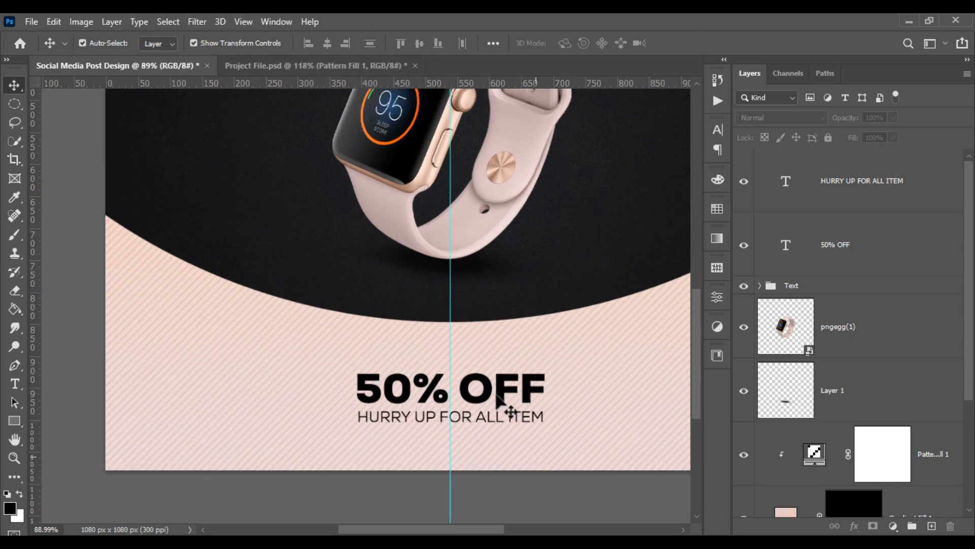
left_click_drag(479, 393, 402, 453)
left_click_drag(538, 397, 547, 386)
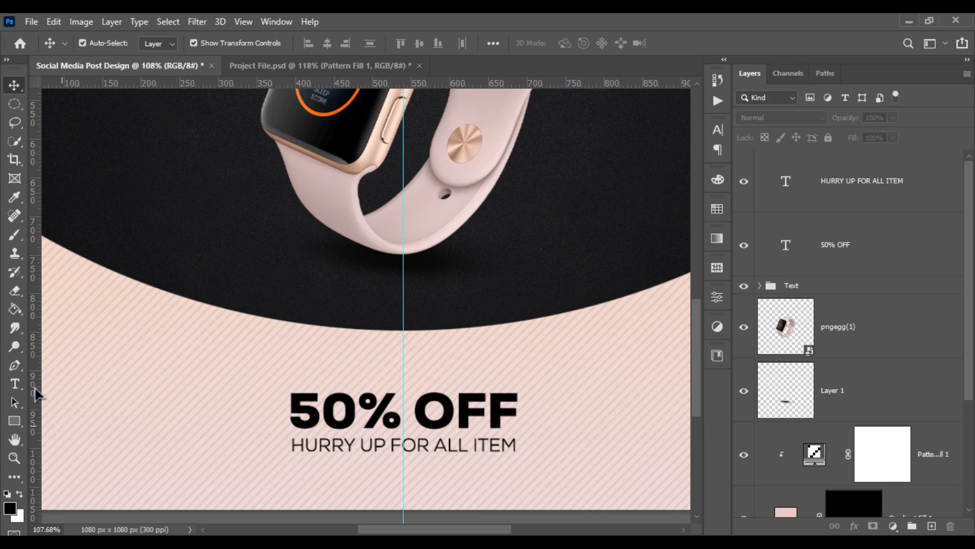
left_click(14, 384)
left_click(360, 449)
key("ctrl+a")
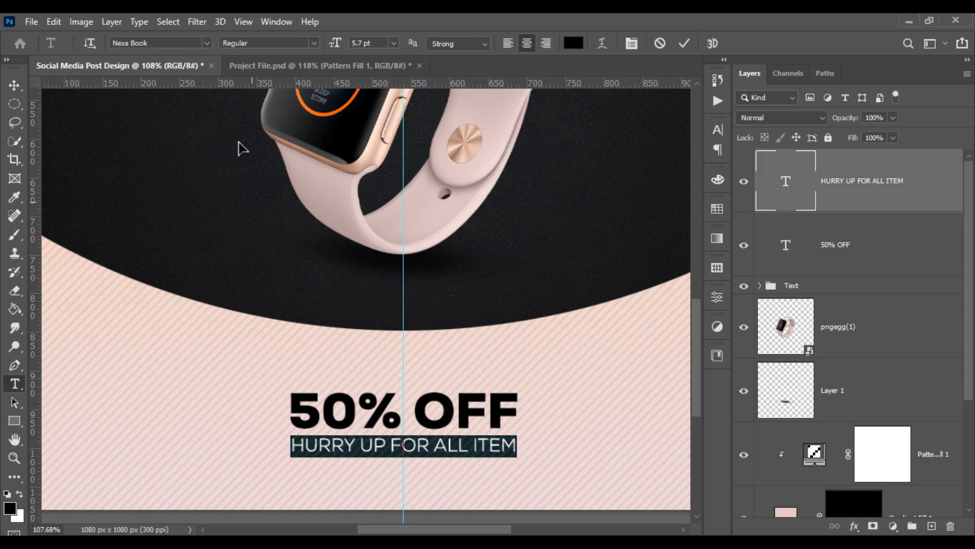
type("NEXA")
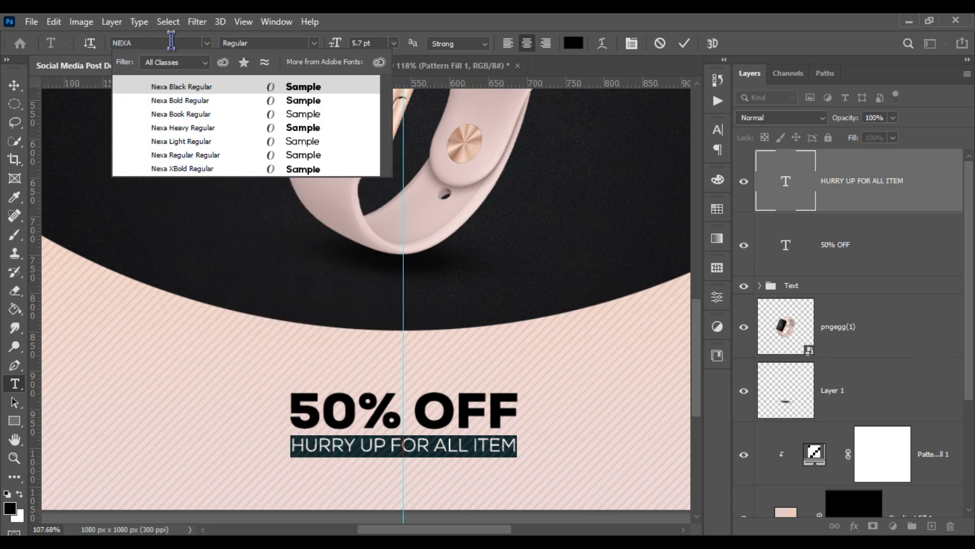
left_click(250, 100)
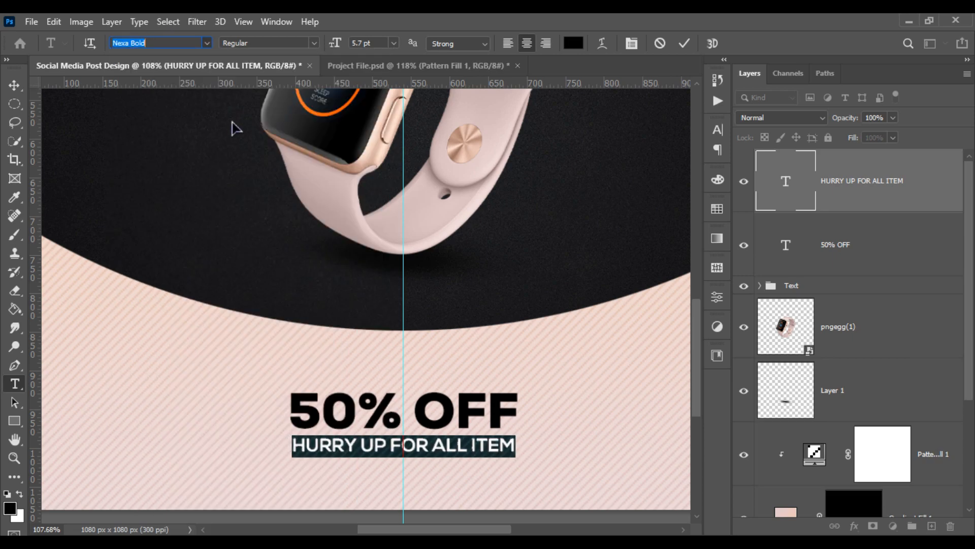
left_click(14, 85)
Step: Add the text FREE HOME DELIVERY in black Nexa Bold at 11 pt on the striped base beside 50% OFF
left_click_drag(155, 227, 273, 189)
left_click(68, 275)
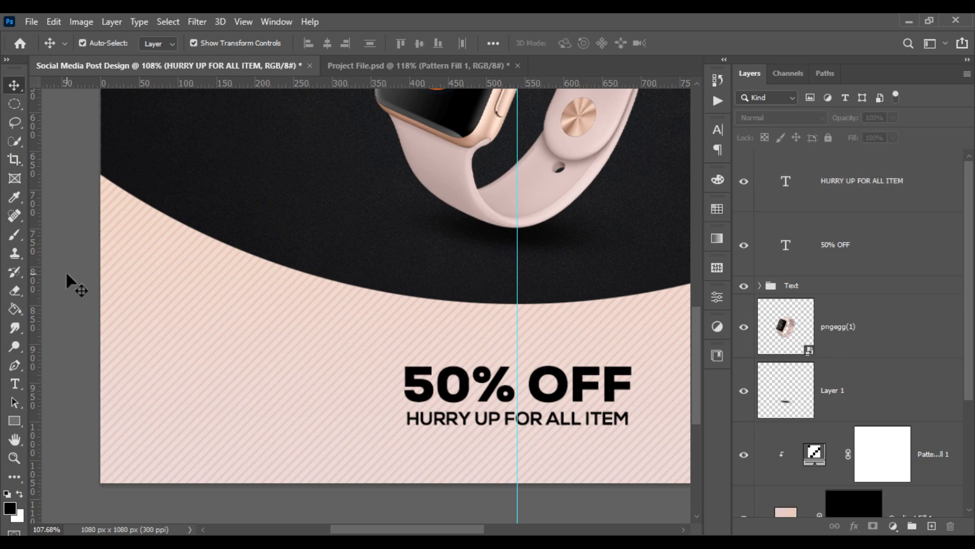
left_click(193, 385)
type("FREE")
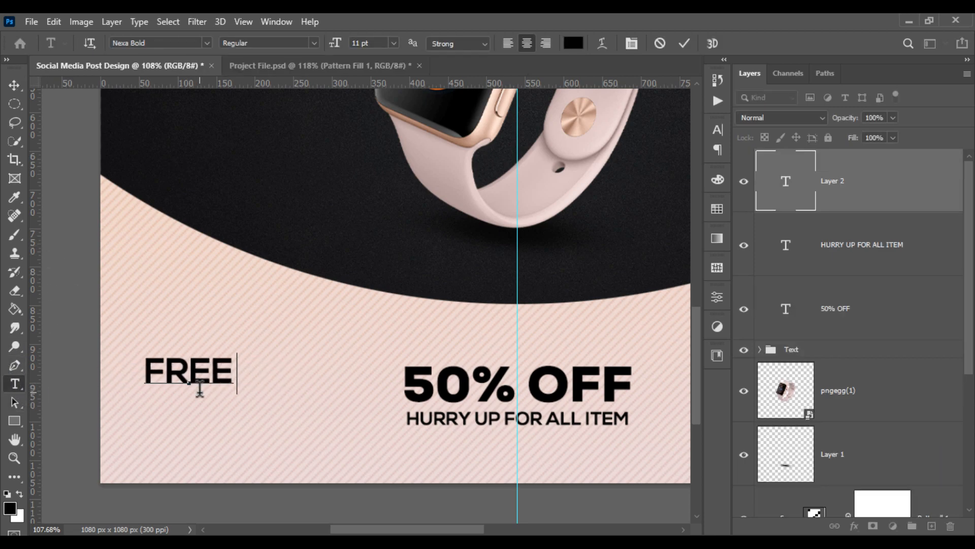
type(" HOME DELIVERT")
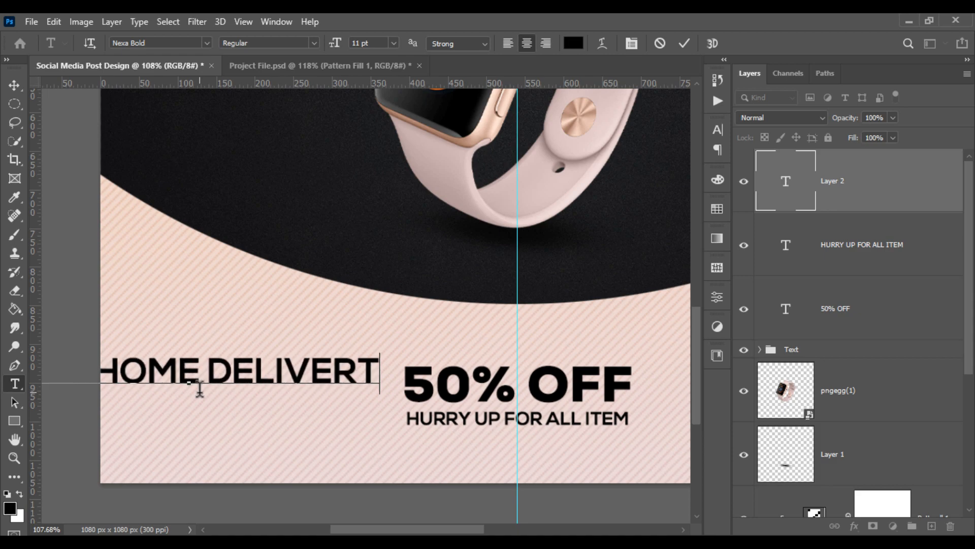
key("BackSpace")
type("T")
key("BackSpace")
type("Y")
Step: Scale FREE HOME DELIVERY down to about 155 px wide so it fits between the canvas edge and 50% OFF
key("ctrl+a")
left_click(10, 86)
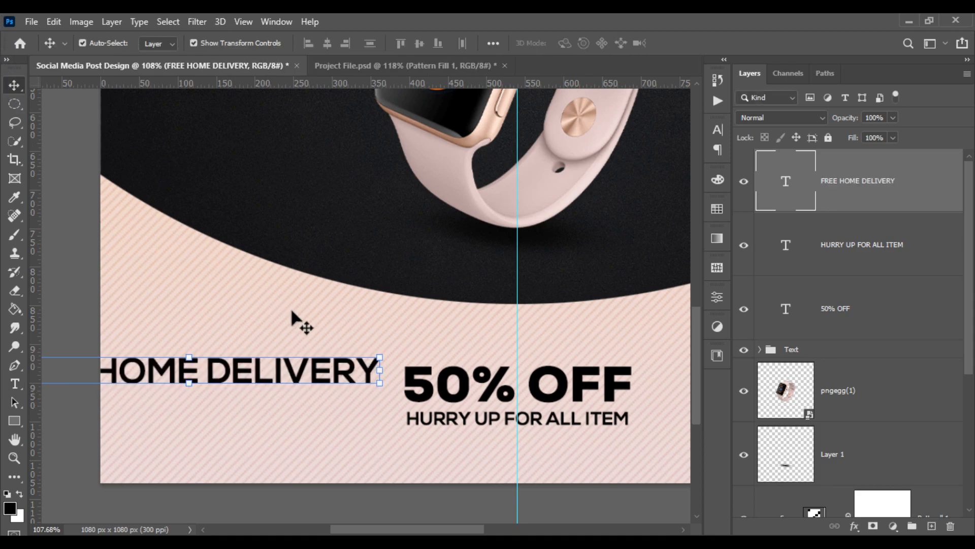
left_click_drag(386, 374, 263, 385)
key("Return")
Step: Place the delivery truck icon into the post as an embedded image
left_click(31, 22)
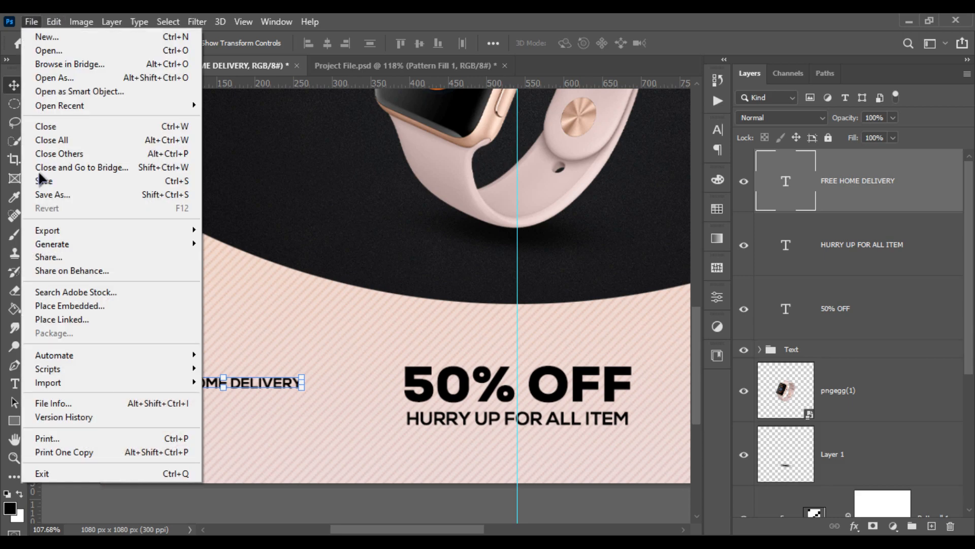
left_click(66, 306)
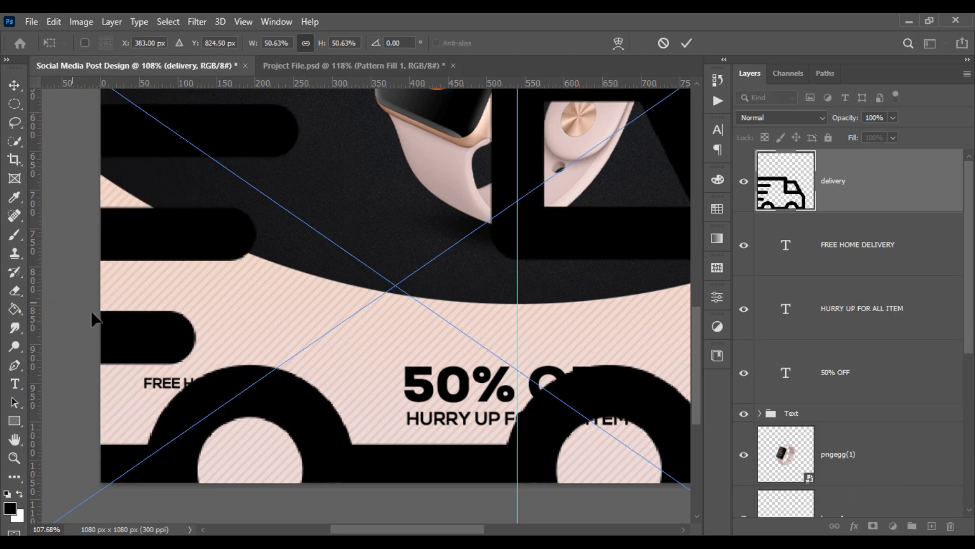
scroll(366, 305, "down", 3)
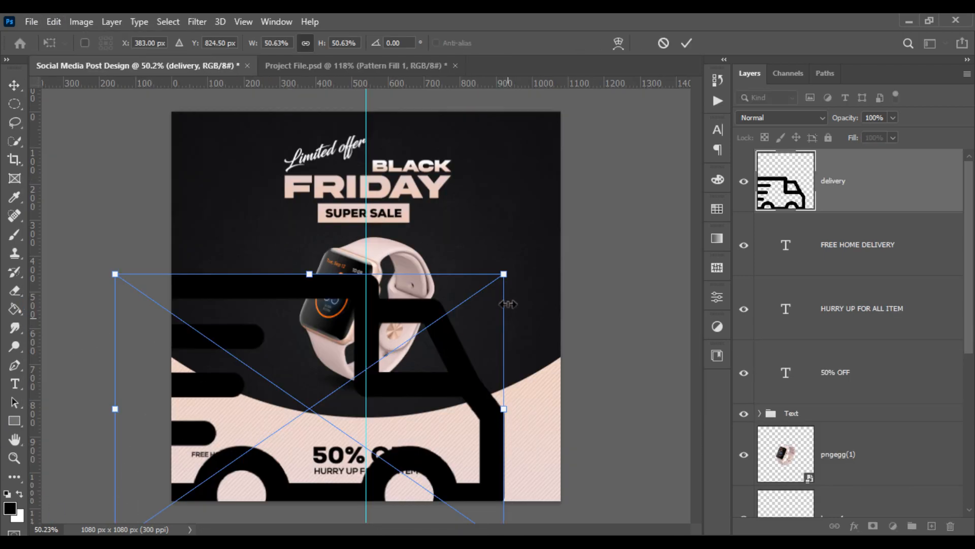
Step: Scale the delivery truck icon to about 70 px wide and centre it above FREE HOME DELIVERY
left_click_drag(508, 277, 331, 393)
scroll(210, 472, "up", 4)
left_click_drag(241, 466, 460, 368)
scroll(459, 368, "up", 2)
left_click_drag(632, 289, 472, 346)
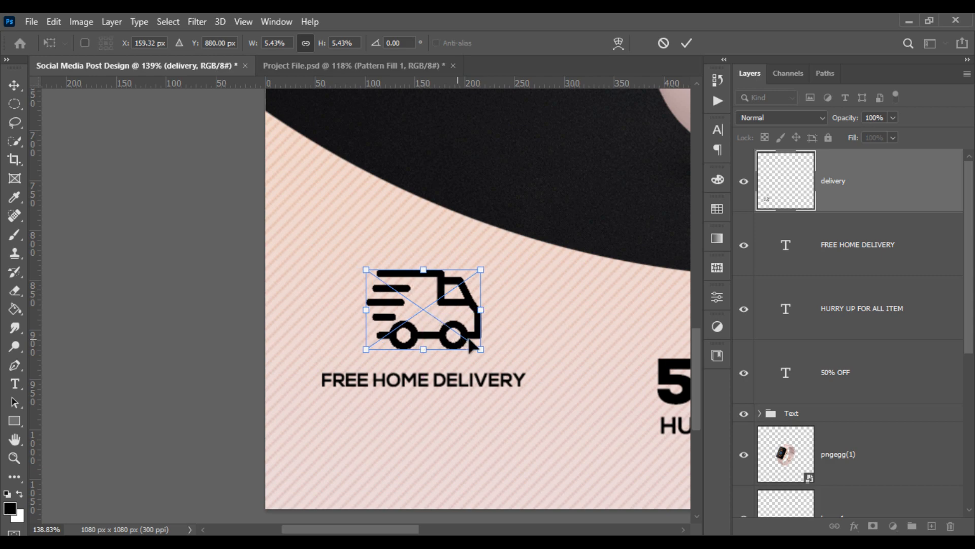
mouse_move(483, 268)
left_mouse_down()
mouse_move(485, 254)
mouse_move(472, 270)
left_mouse_up()
key("Return")
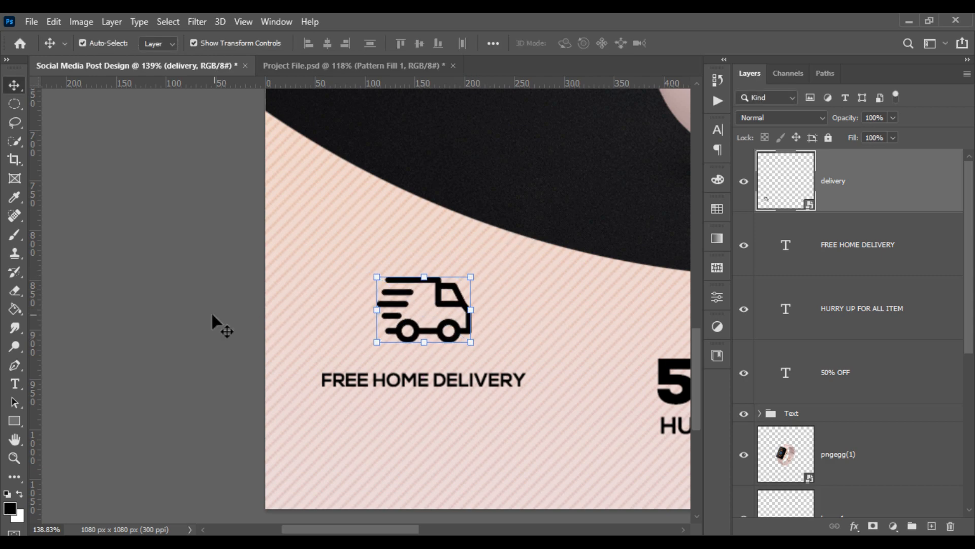
Step: Move the FREE HOME DELIVERY text up slightly, closer to the truck icon
scroll(303, 380, "up", 2)
left_click_drag(303, 380, 169, 309)
left_click_drag(314, 337, 314, 331)
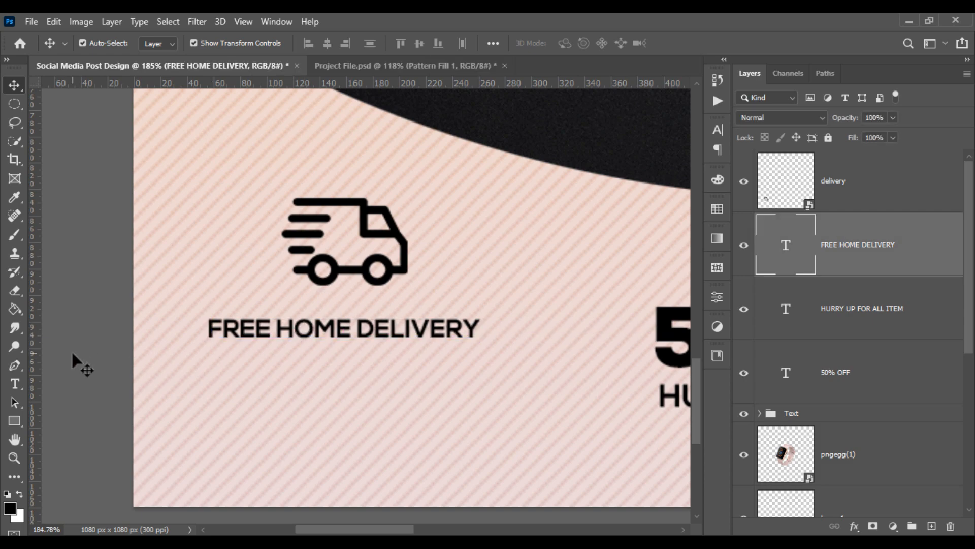
Step: Draw a black rounded rectangle about 147 by 40 px below the FREE HOME DELIVERY text
left_click(72, 358)
left_click(14, 420)
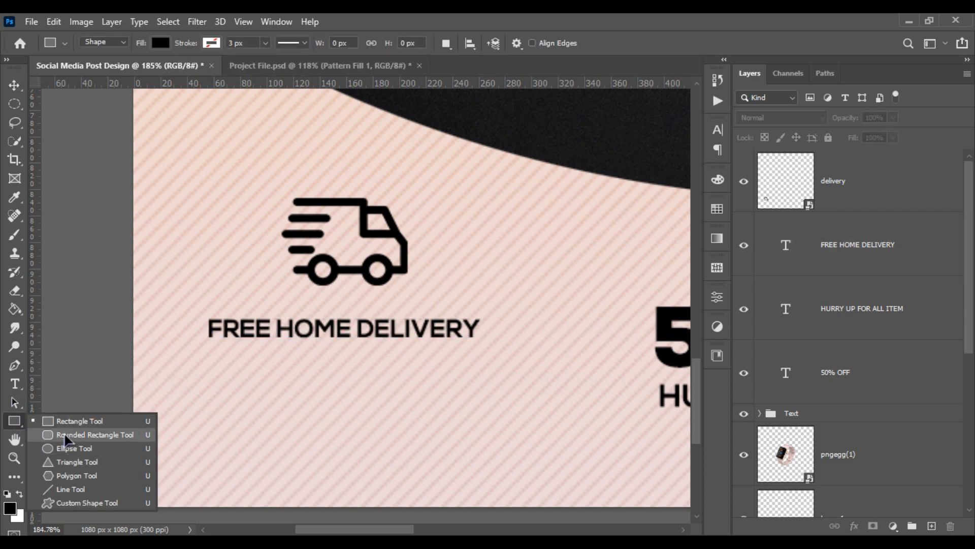
left_click(66, 436)
left_click_drag(272, 360, 466, 412)
scroll(338, 392, "up", 2)
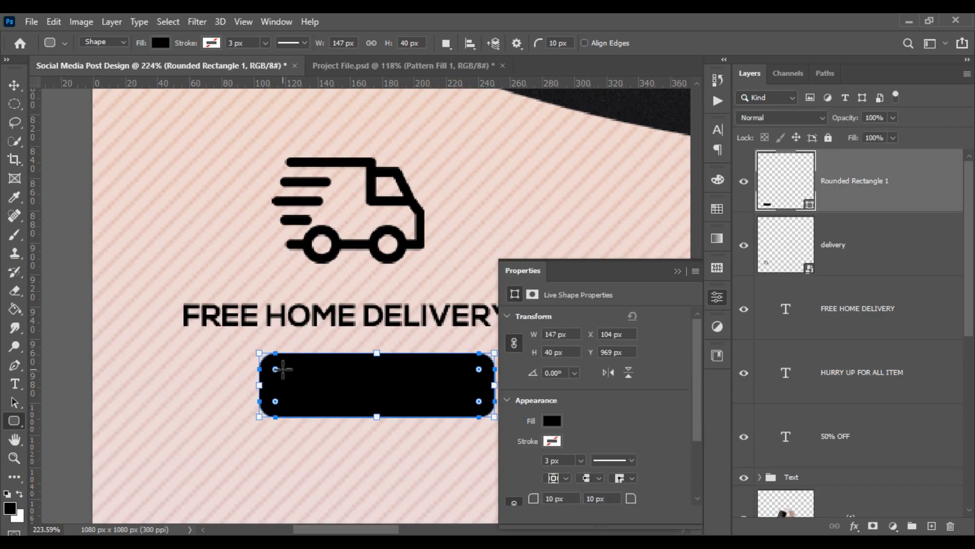
Step: Round the black rectangle's corners to 20 px and centre the shape beneath FREE HOME DELIVERY
left_click_drag(276, 370, 287, 381)
left_click(15, 85)
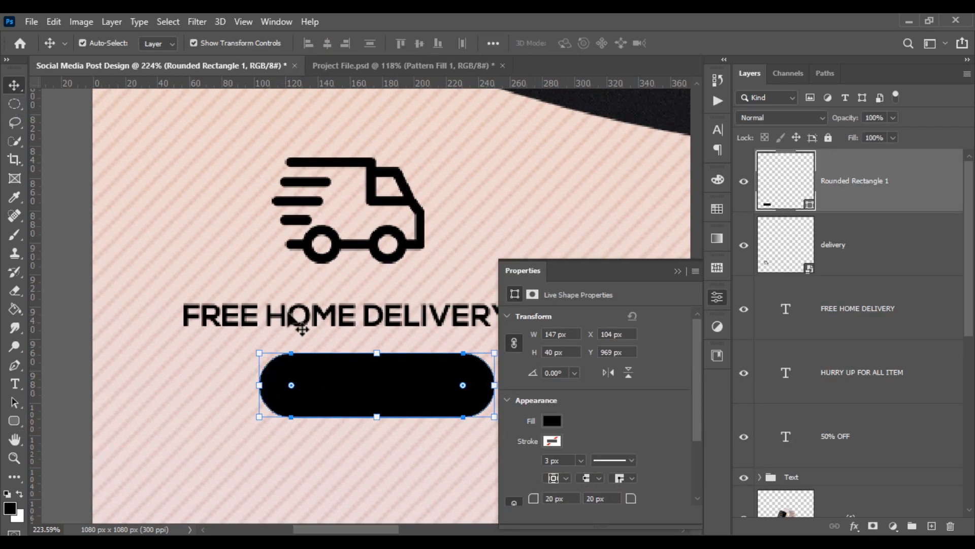
left_click_drag(365, 374, 353, 379)
Step: Add a new text layer reading ORDER NOW! near the black button
left_click(14, 383)
left_click(163, 431)
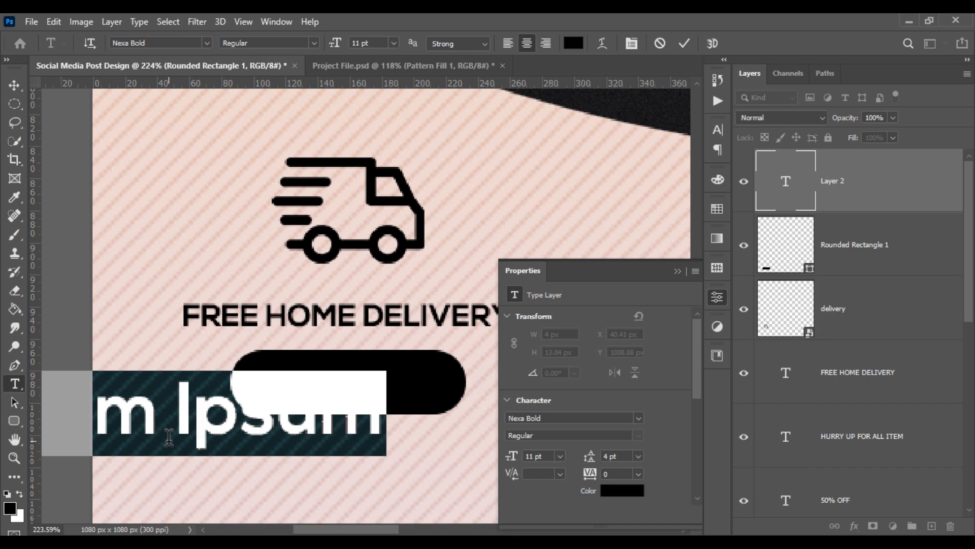
type("OF")
key("BackSpace")
key("BackSpace")
type("ORDE")
type("R NOW")
type("!")
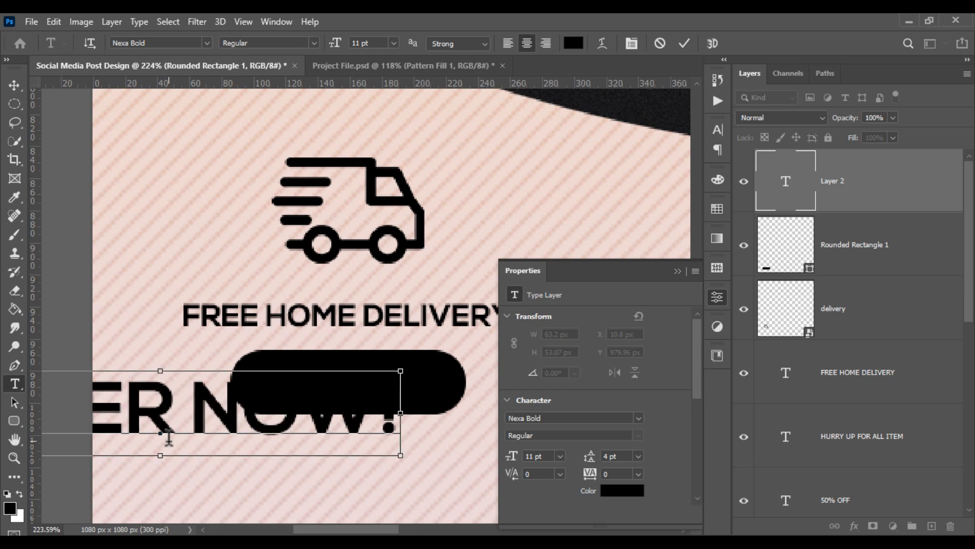
Step: Set the ORDER NOW! text to the Nexa Black font and colour it white
key("ctrl+a")
left_click(206, 42)
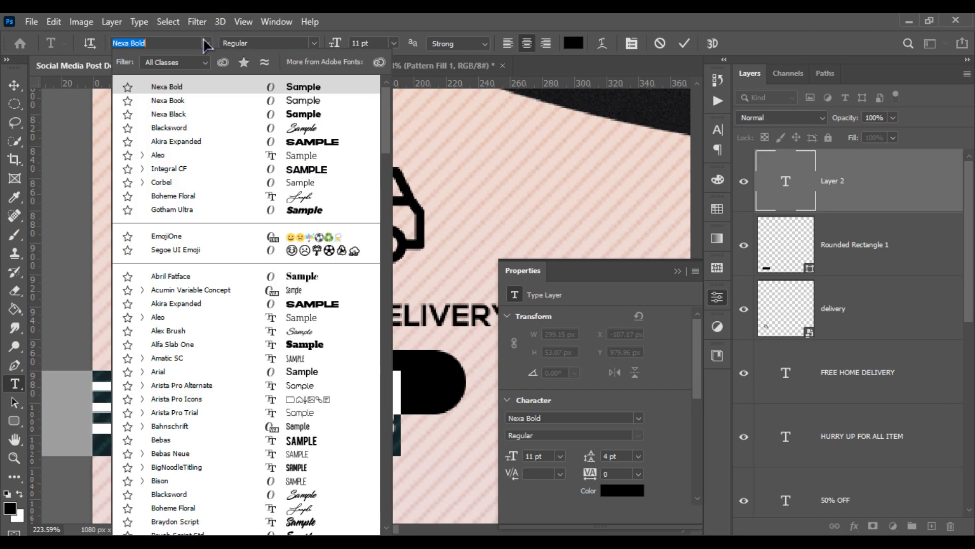
left_click(215, 115)
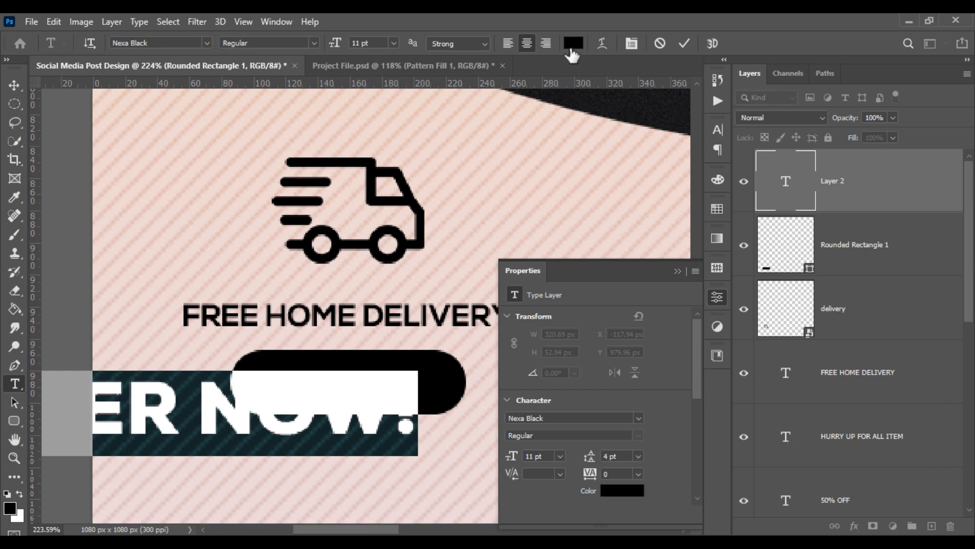
left_click(573, 43)
left_click(597, 281)
left_click(836, 270)
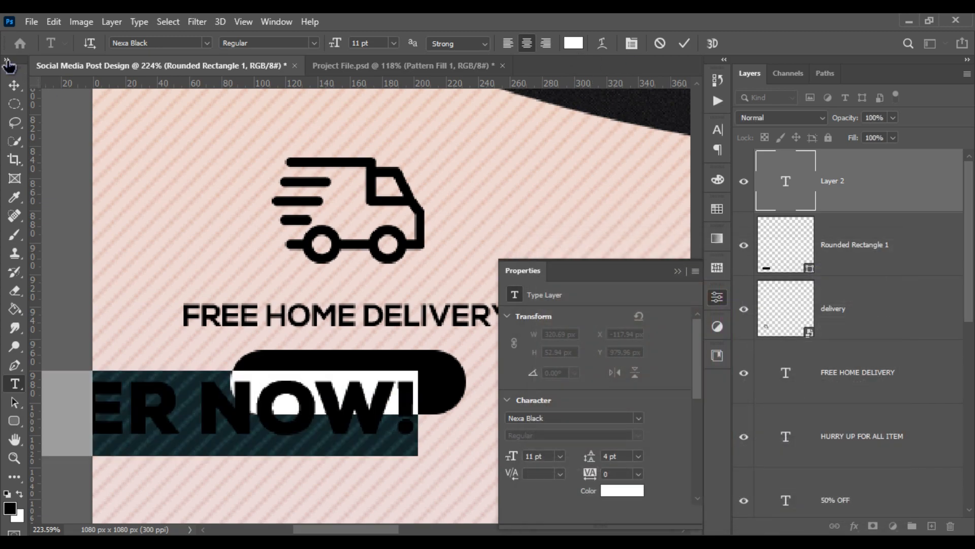
Step: Scale ORDER NOW! down to about 120 px wide and centre it inside the black rounded button
left_click(14, 85)
key("ctrl+t")
left_click_drag(417, 413, 431, 389)
scroll(443, 394, "up", 3)
key("Return")
left_click(757, 259, "ctrl")
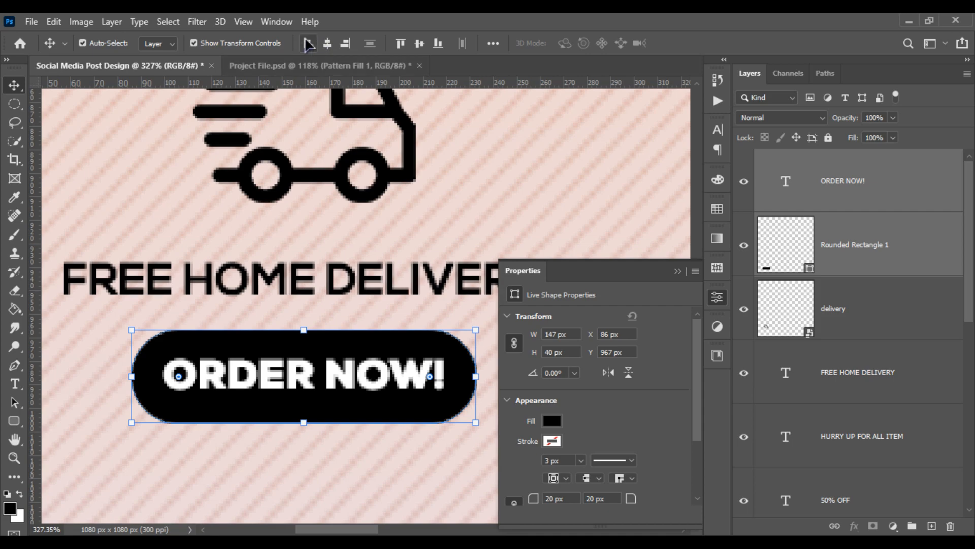
scroll(409, 430, "down", 5)
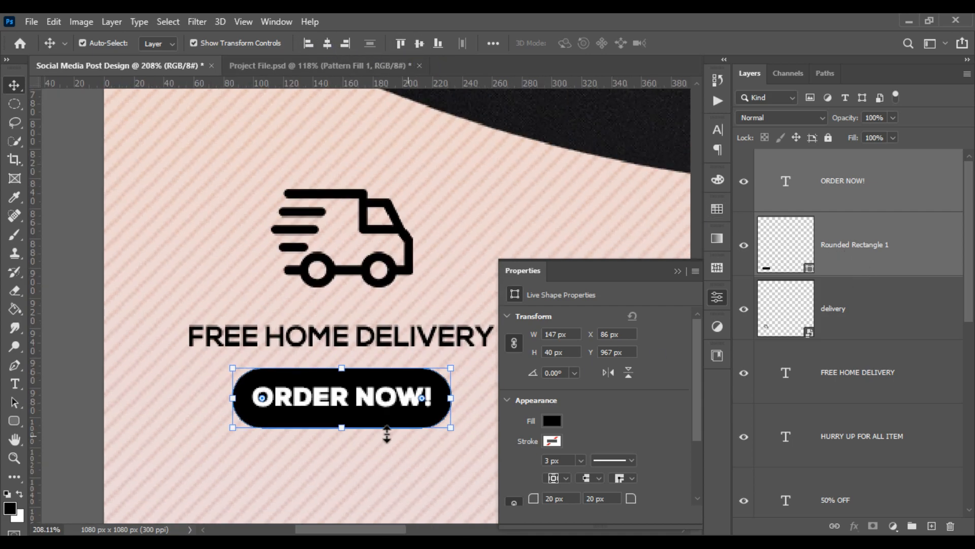
left_click(130, 392)
scroll(284, 407, "down", 3)
scroll(285, 406, "up", 3)
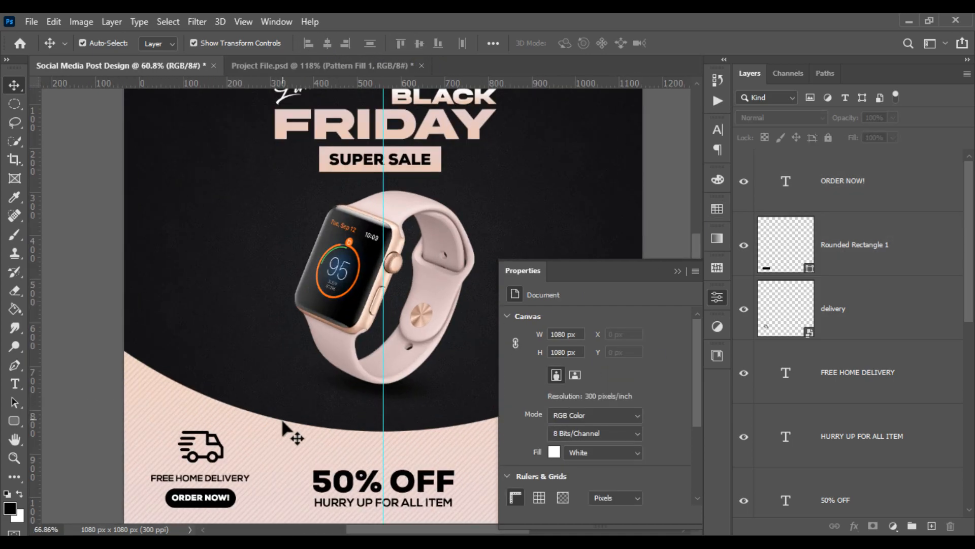
Step: Scale the truck icon, FREE HOME DELIVERY and ORDER NOW! button together to about 193 px wide and reposition them beside 50% OFF
left_click(681, 271)
double_click(786, 181)
scroll(824, 392, "down", 2)
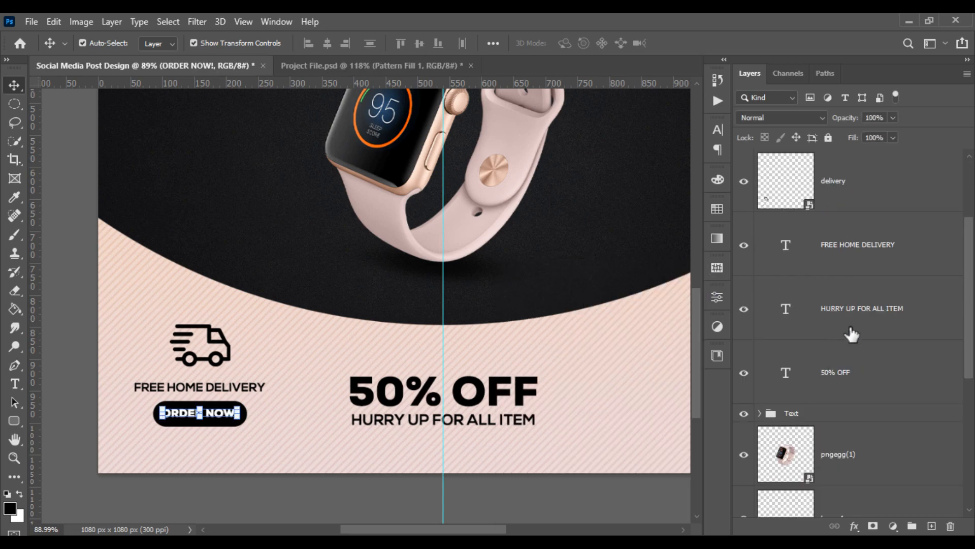
left_click(846, 273)
scroll(143, 383, "up", 2)
left_click_drag(258, 433, 242, 425)
key("ctrl+t")
left_click_drag(211, 303, 210, 309)
left_click_drag(204, 354, 210, 354)
key("Return")
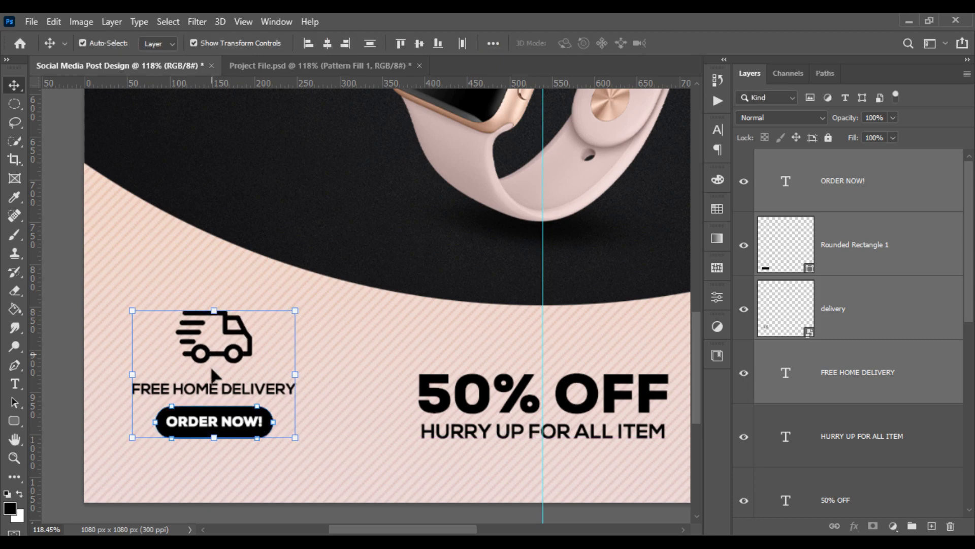
Step: Group the 50% OFF and HURRY UP FOR ALL ITEM layers and name the group 1
scroll(206, 393, "down", 2)
scroll(205, 393, "down", 2)
scroll(153, 406, "up", 3)
left_click_drag(479, 446, 252, 452)
scroll(299, 429, "down", 3)
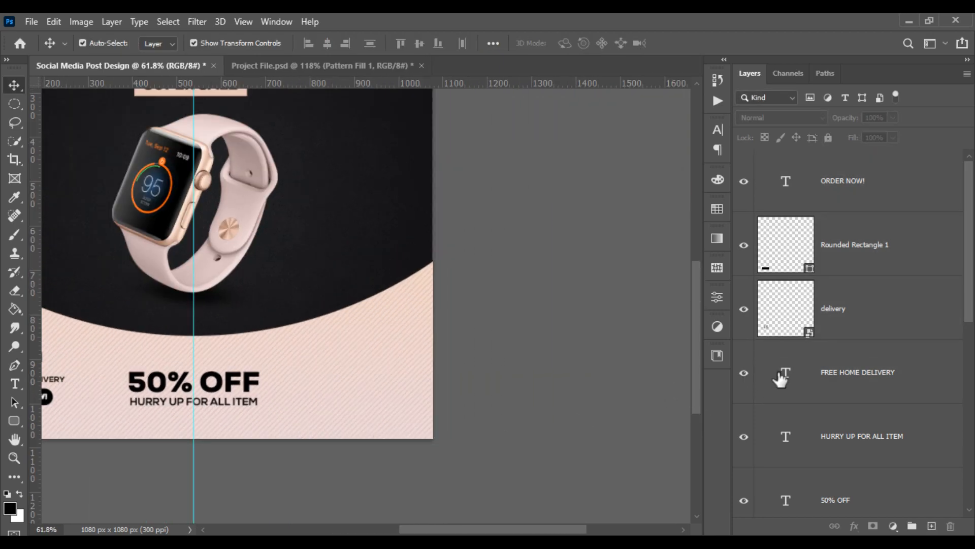
scroll(837, 454, "down", 2)
left_click(844, 320)
left_click(839, 361, "shift")
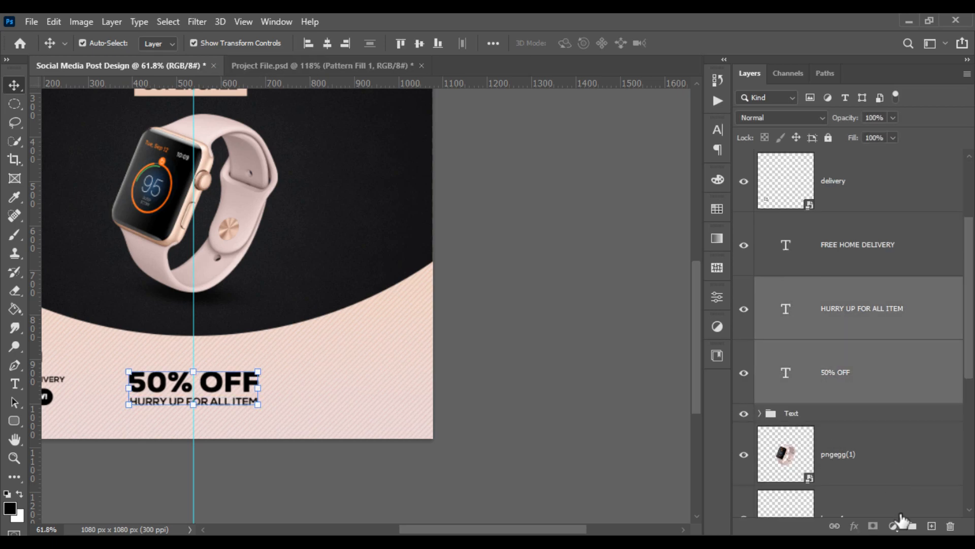
left_click(912, 526)
type("1")
key("Return")
Step: Group the ORDER NOW!, rounded rectangle, delivery icon and FREE HOME DELIVERY layers and name the group 2
left_click(843, 247)
scroll(846, 262, "up", 2)
left_click(835, 182, "shift")
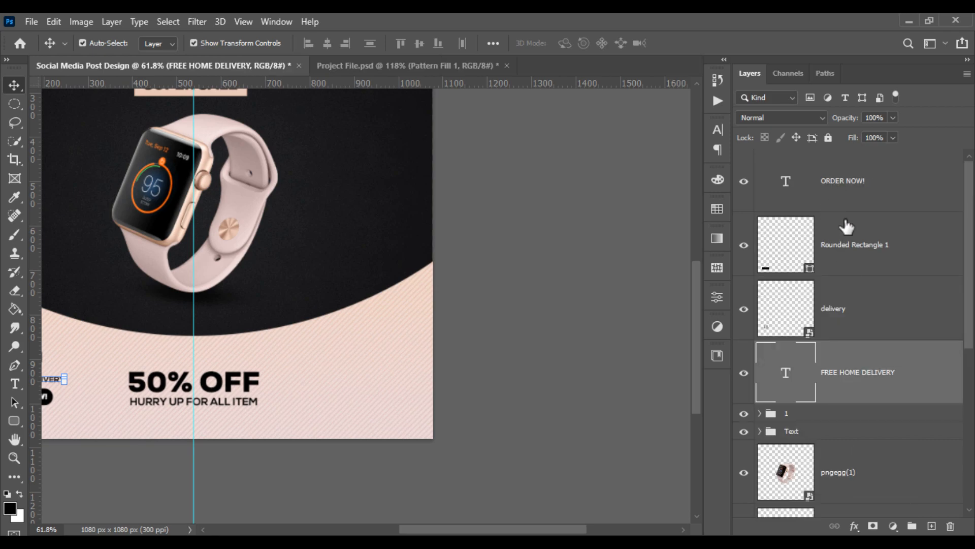
left_click_drag(916, 522, 913, 525)
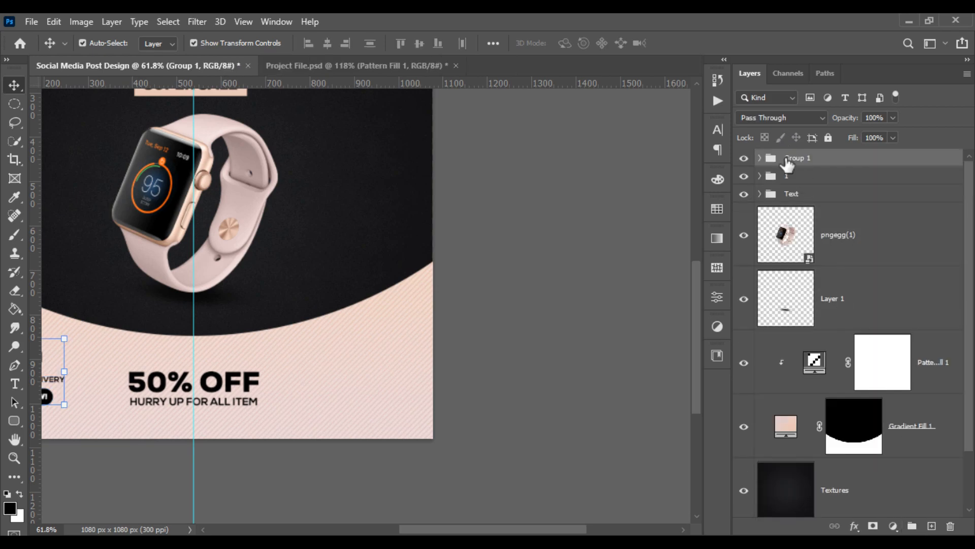
scroll(342, 376, "down", 2)
scroll(244, 414, "up", 3)
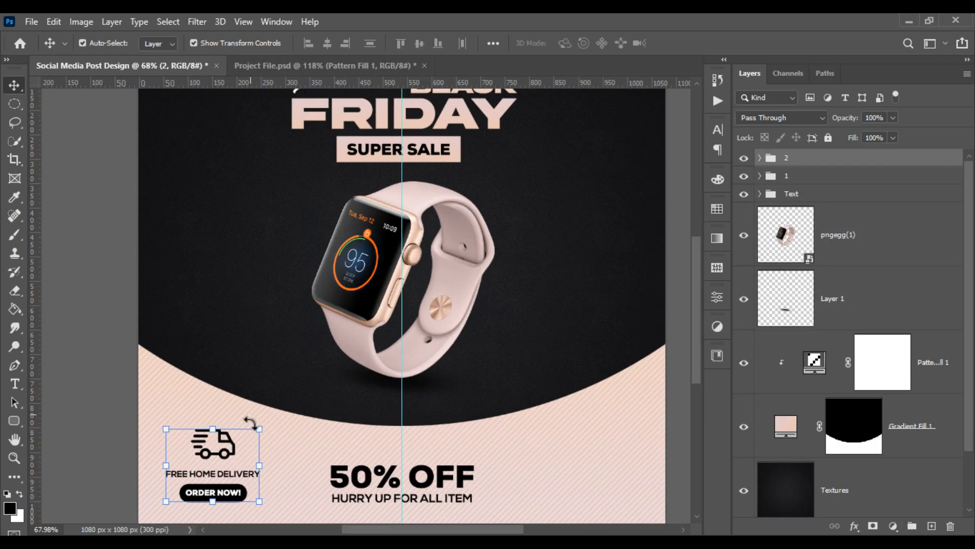
scroll(227, 315, "down", 2)
left_click(311, 489)
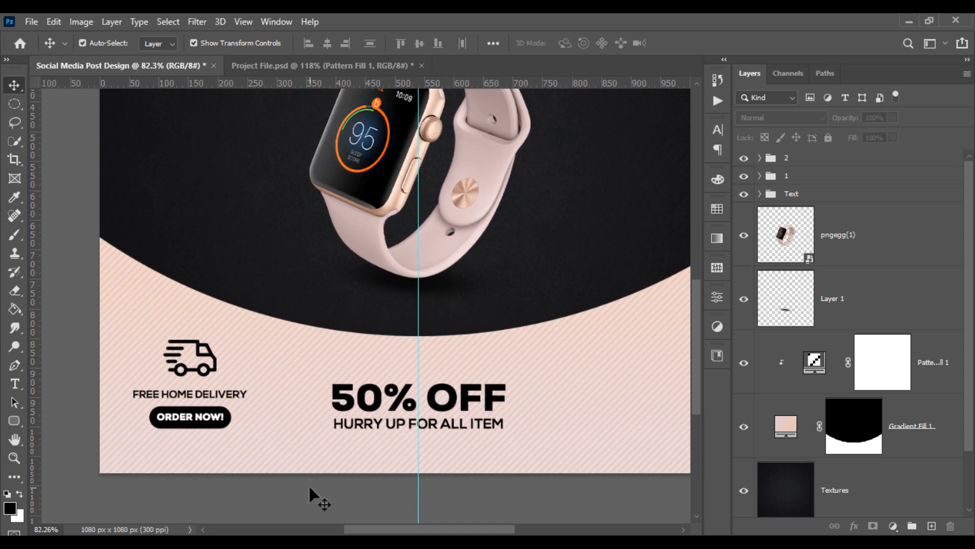
Step: Duplicate the black button shape, place the copy above group 2 and move it to the empty area right of 50% OFF
left_click(234, 427)
left_click(261, 478)
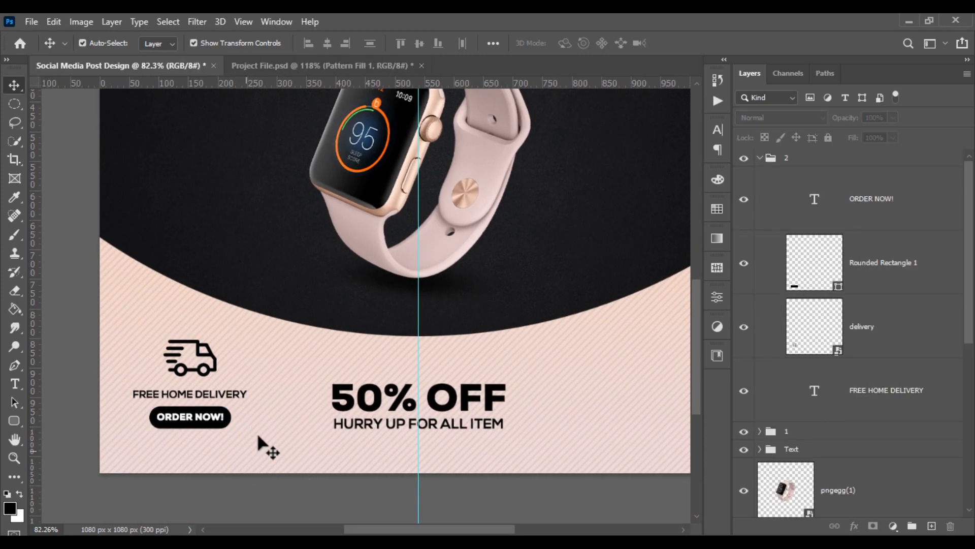
right_click(967, 254)
right_click(869, 251)
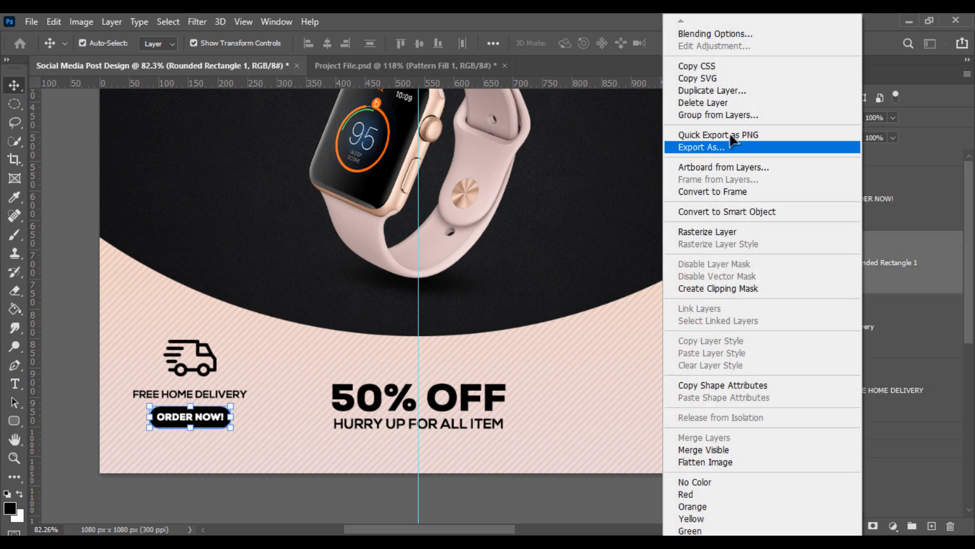
left_click(712, 90)
key("Return")
left_click_drag(823, 208, 856, 150)
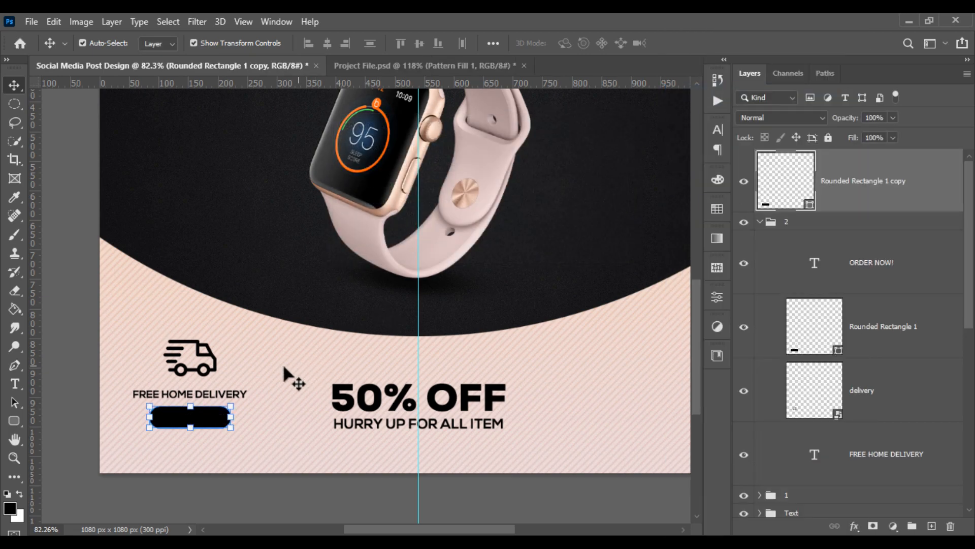
left_click_drag(225, 419, 579, 410)
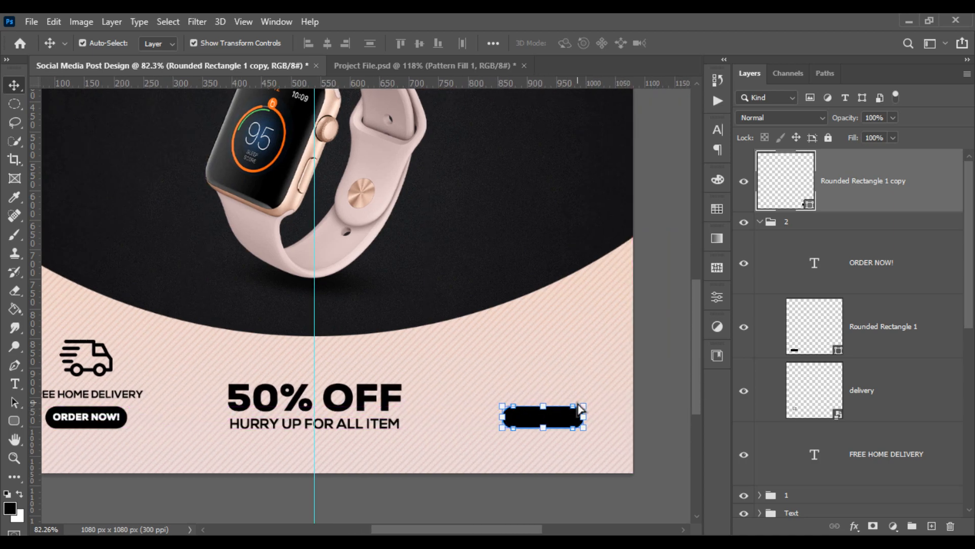
Step: Give the copied button shape no fill and a black 3 px stroke
left_click(14, 421)
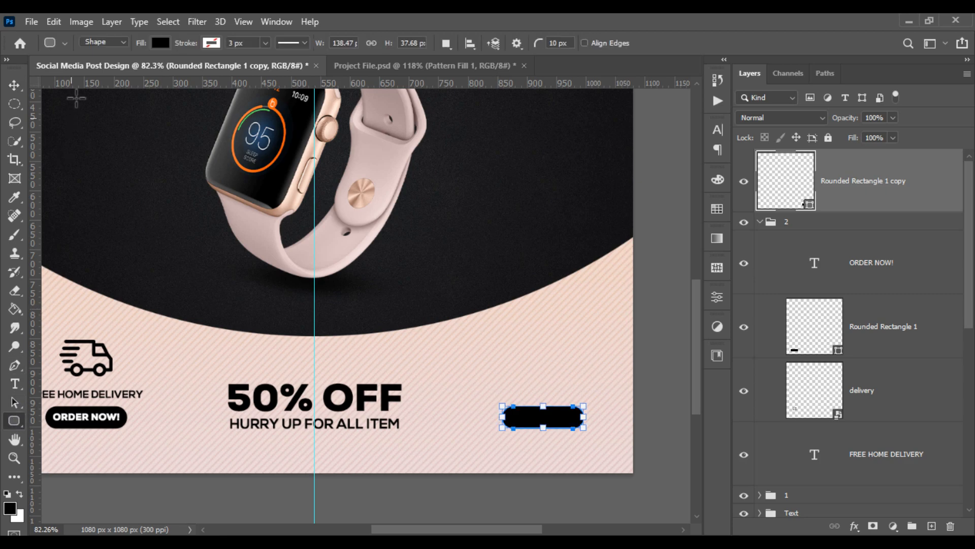
left_click(160, 43)
left_click(80, 74)
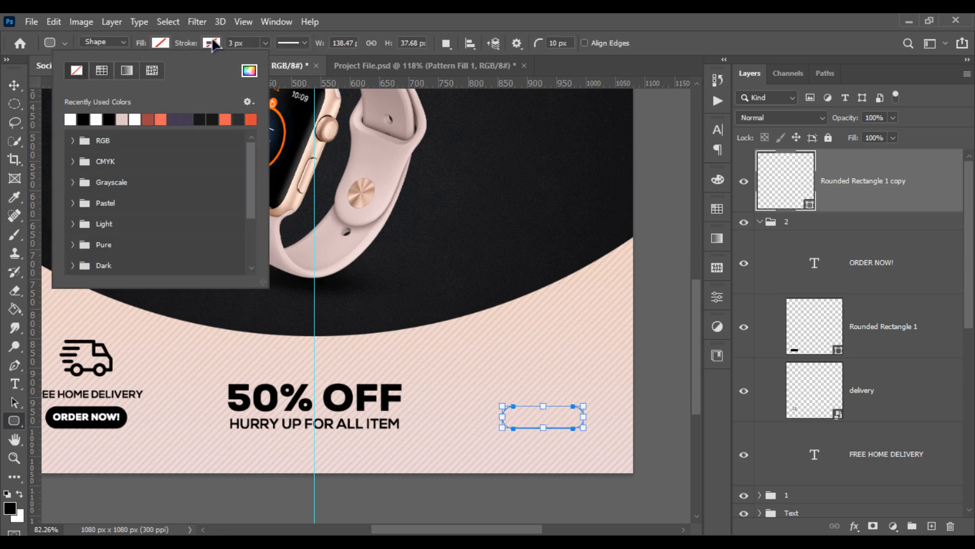
left_click(15, 85)
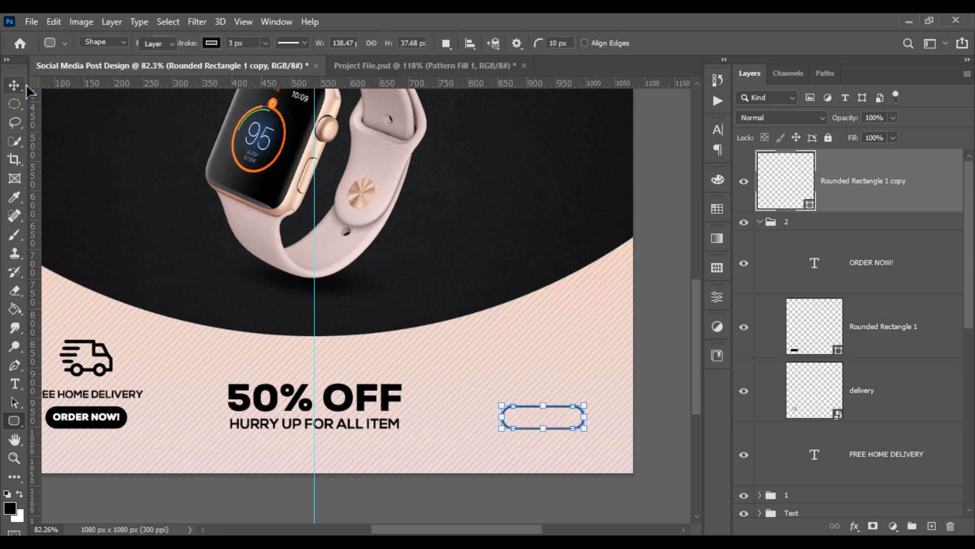
scroll(394, 336, "down", 3)
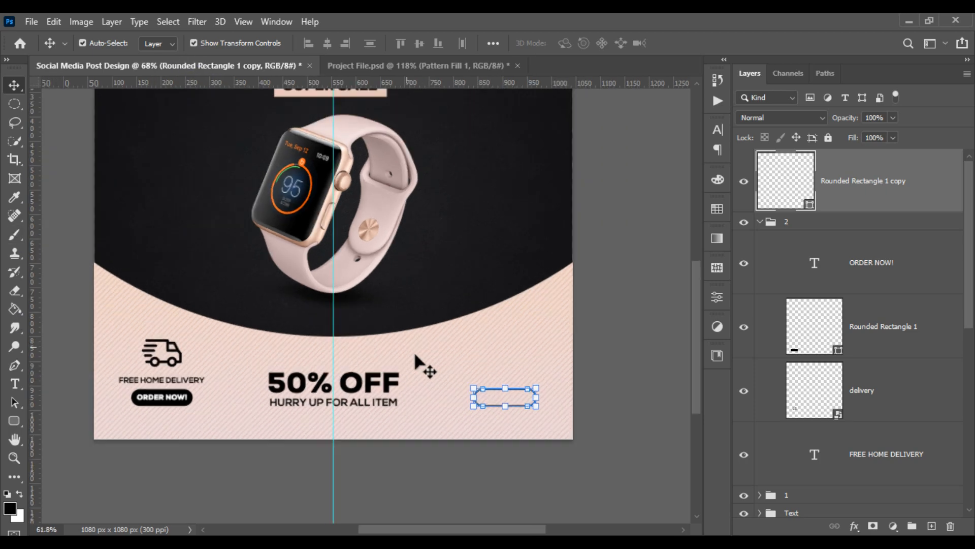
left_click(601, 467)
scroll(601, 468, "up", 7)
scroll(286, 365, "up", 5)
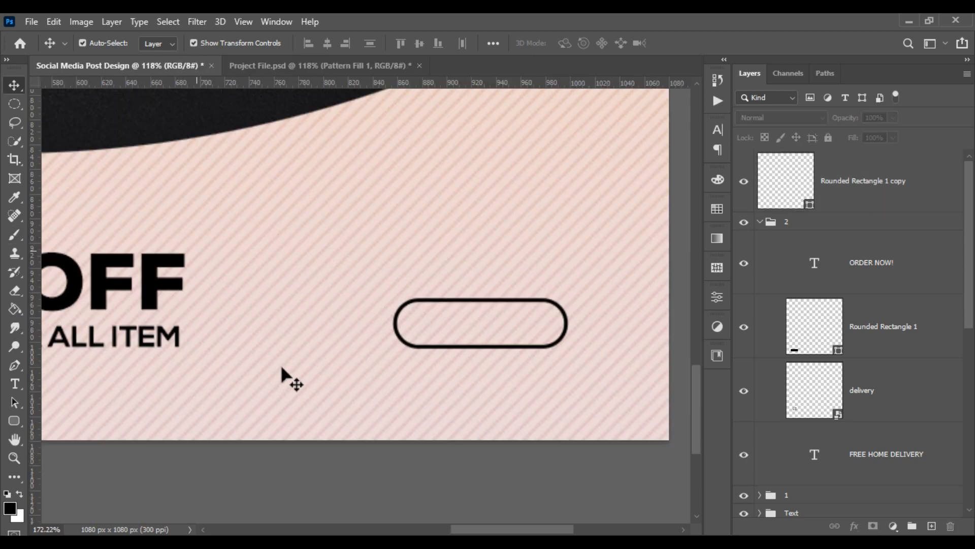
Step: Add a new text layer containing the contact phone number below the outlined button
left_click(14, 384)
left_click(227, 426)
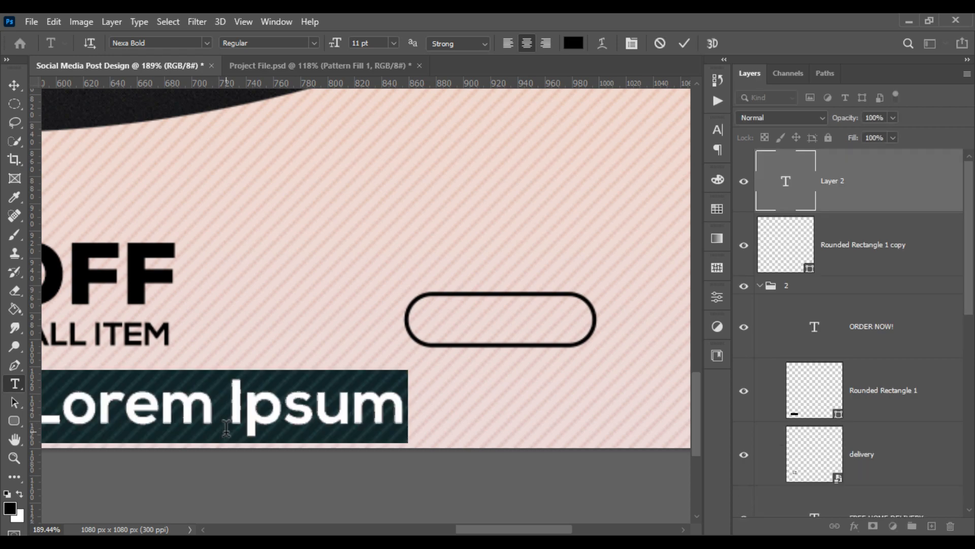
type("+")
type("00 123 456")
type(" 789")
type("a")
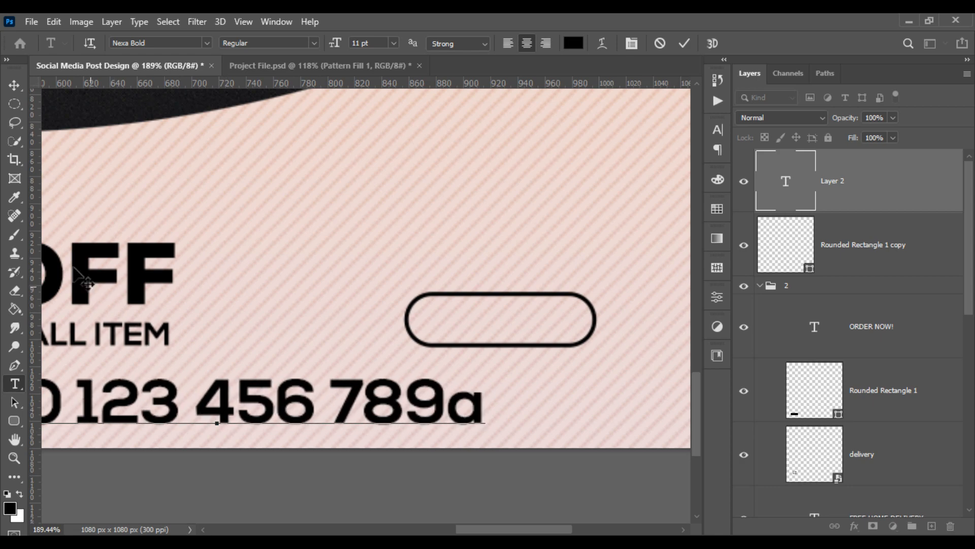
key("BackSpace")
key("ctrl+a")
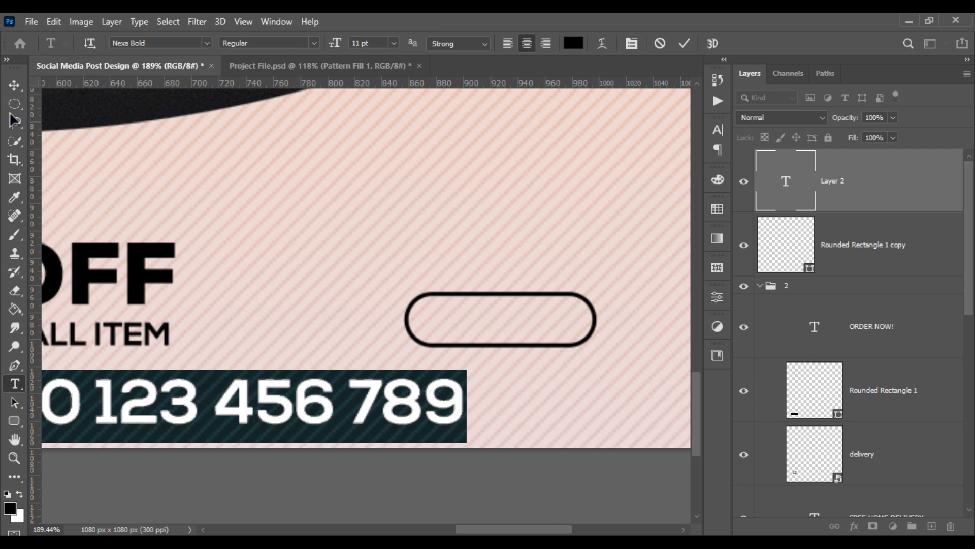
Step: Scale the phone number text to about 29% and centre it inside the outlined button
left_click(14, 85)
left_click_drag(464, 424, 564, 330)
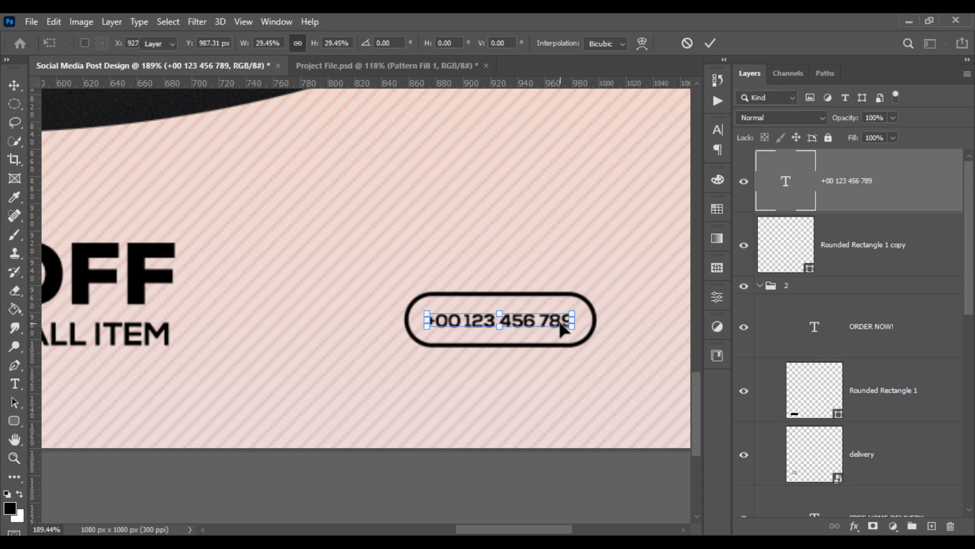
key("Return")
left_click(859, 244, "shift")
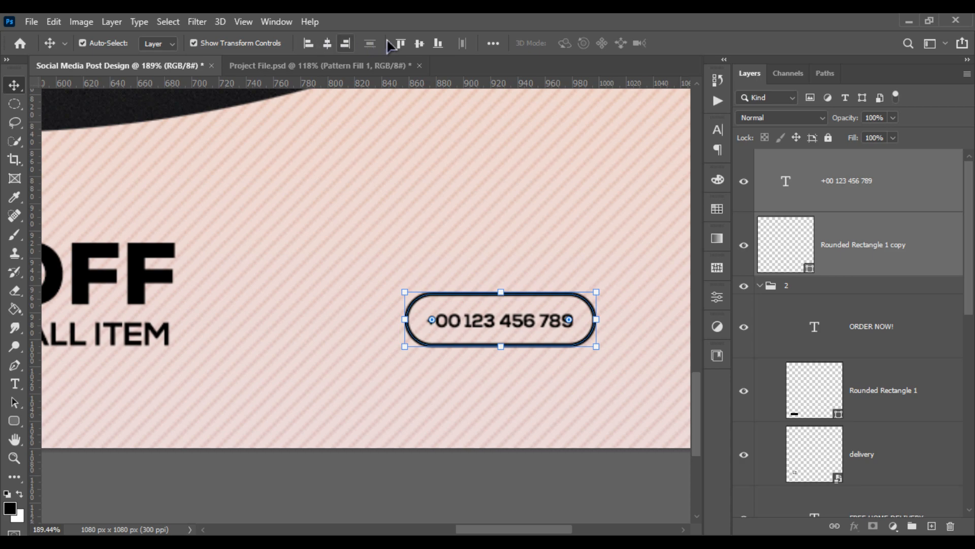
left_click(419, 44)
left_click(359, 430)
scroll(366, 432, "down", 5)
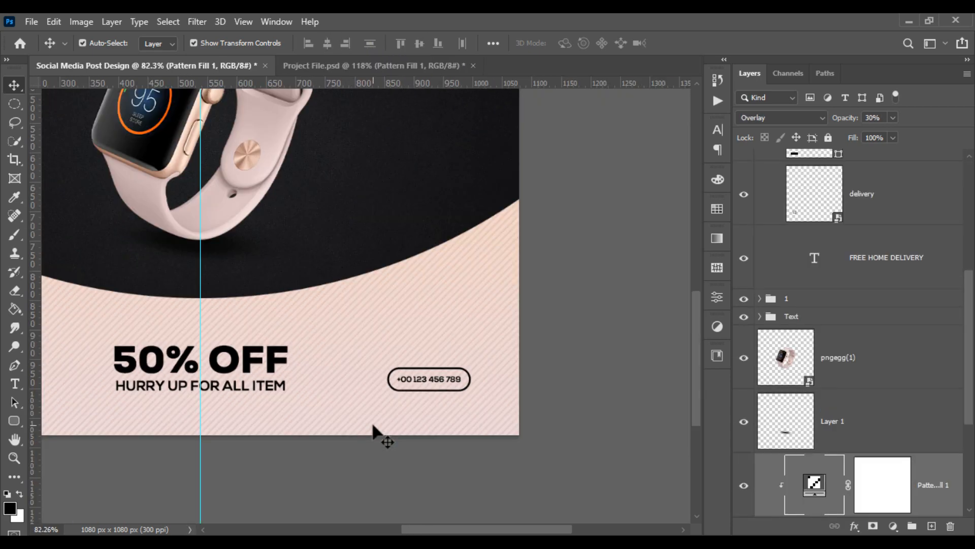
scroll(366, 432, "down", 3)
scroll(359, 427, "up", 2)
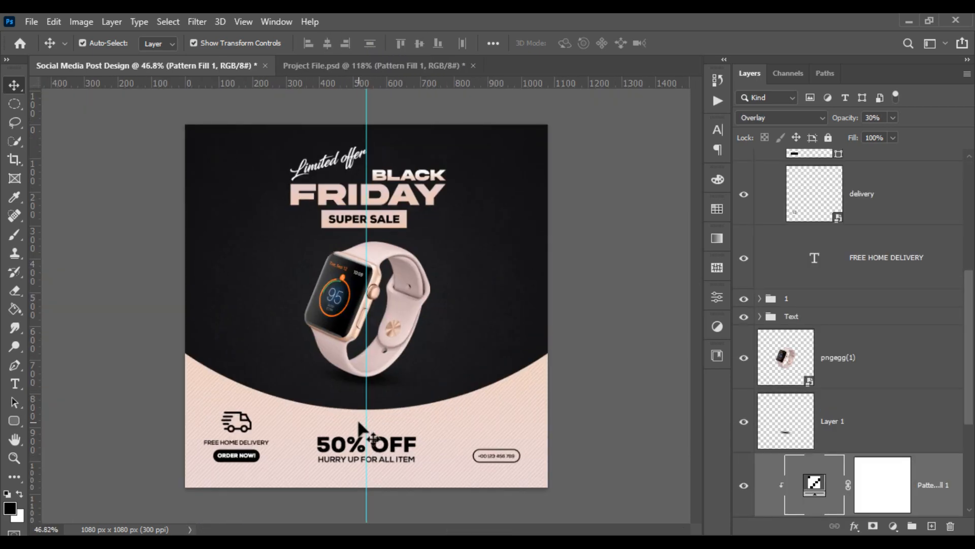
Step: Add a text layer reading CALL in Nexa Bold 11 pt above the outlined phone number button
scroll(528, 432, "up", 5)
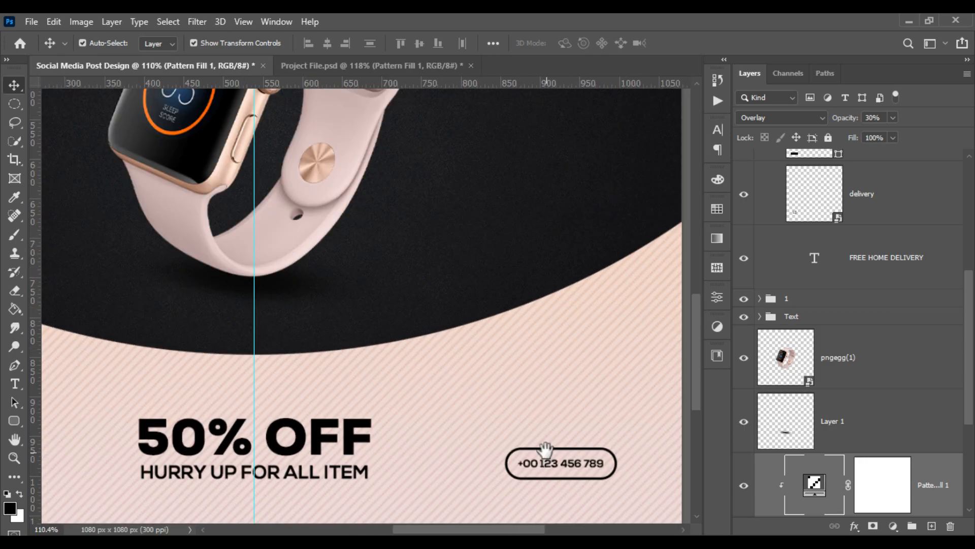
left_click_drag(544, 450, 286, 407)
key("t")
left_click(357, 378)
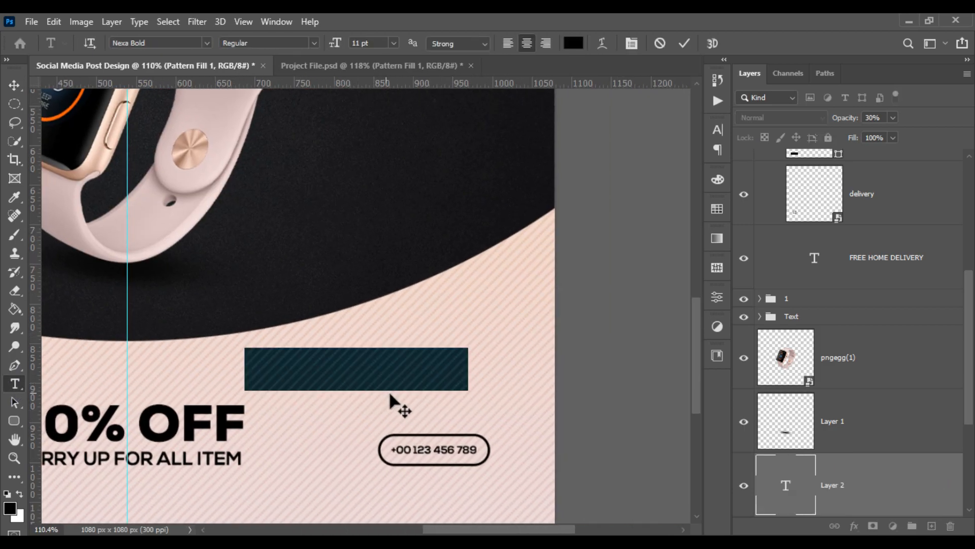
type("CALL")
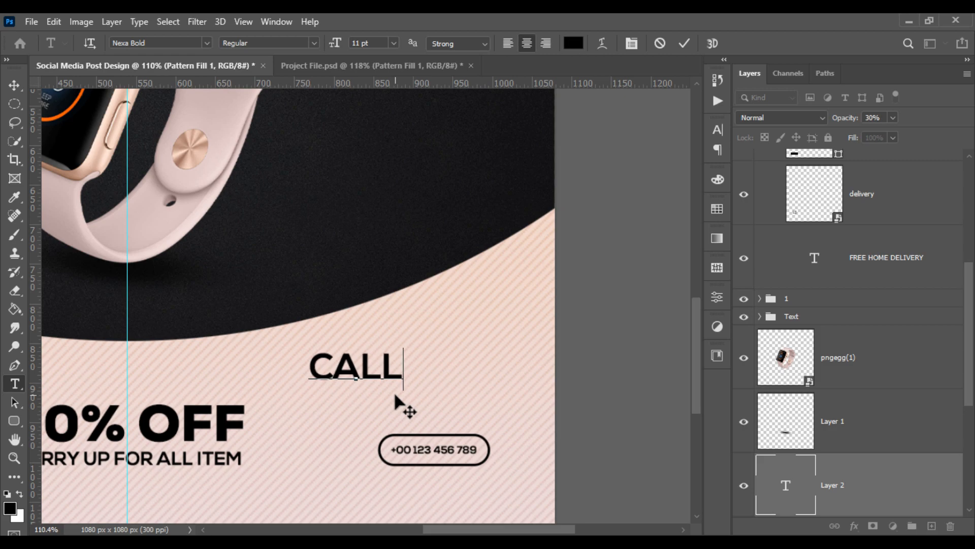
left_click(15, 85)
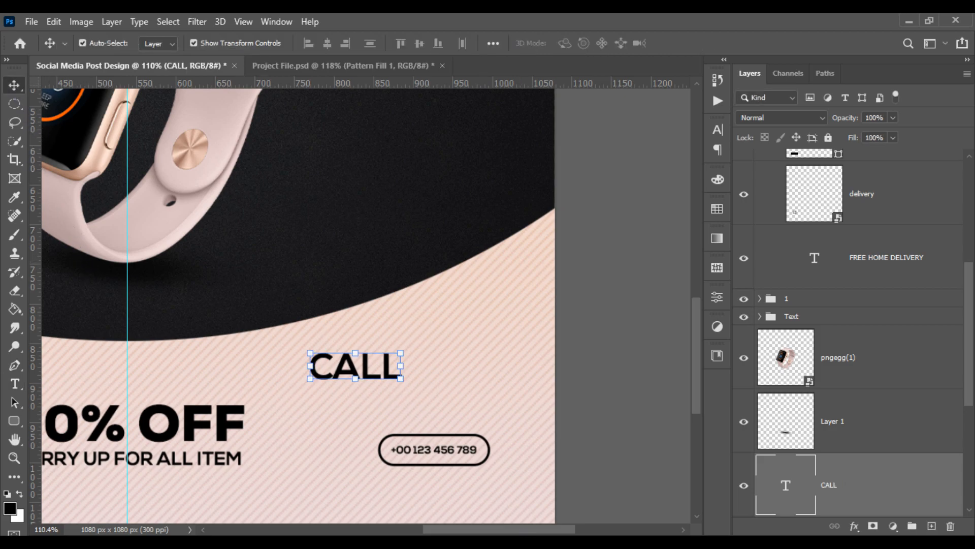
Step: Add a separate text layer reading TO FIND OUT MORE between the CALL text and the outlined button
left_click(15, 385)
left_click(279, 422)
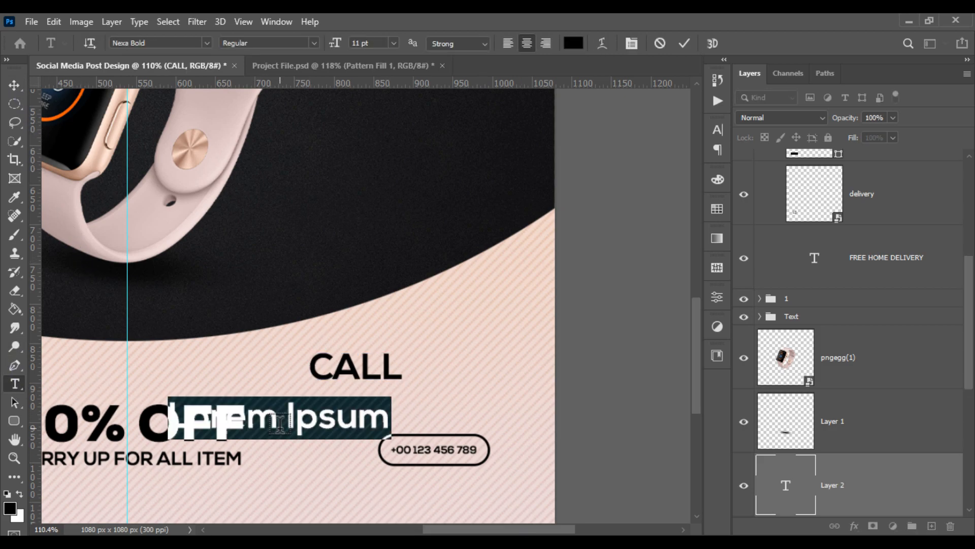
key("BackSpace")
type("TO F")
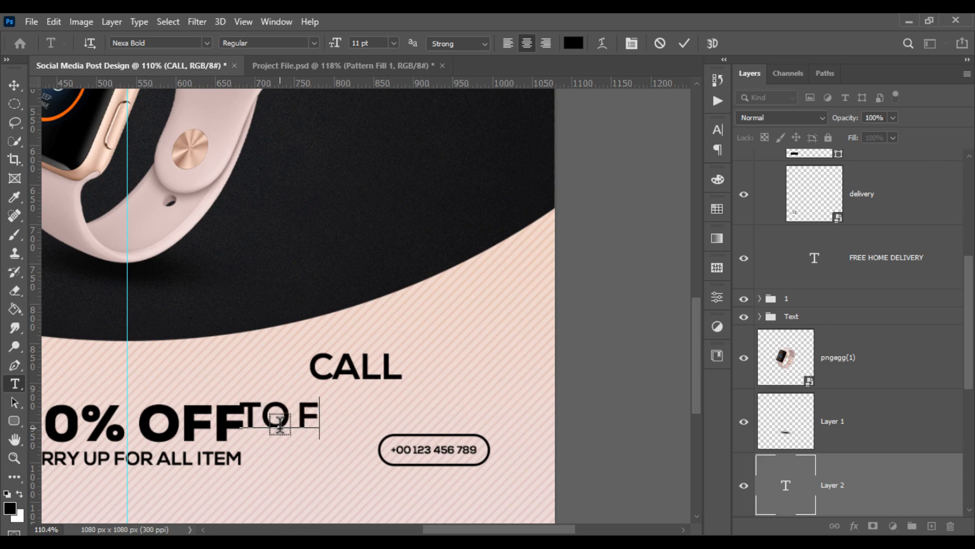
type("IND OUT MORE")
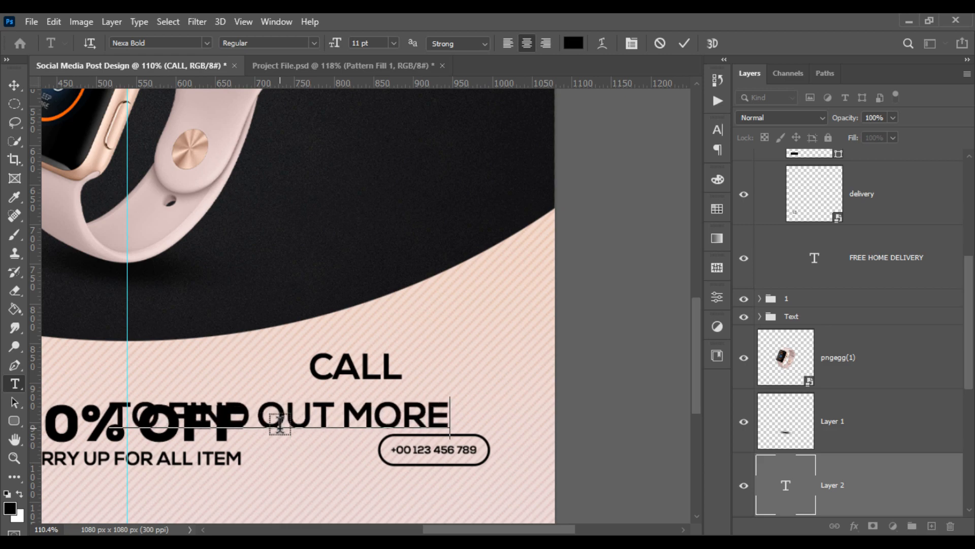
key("ctrl+a")
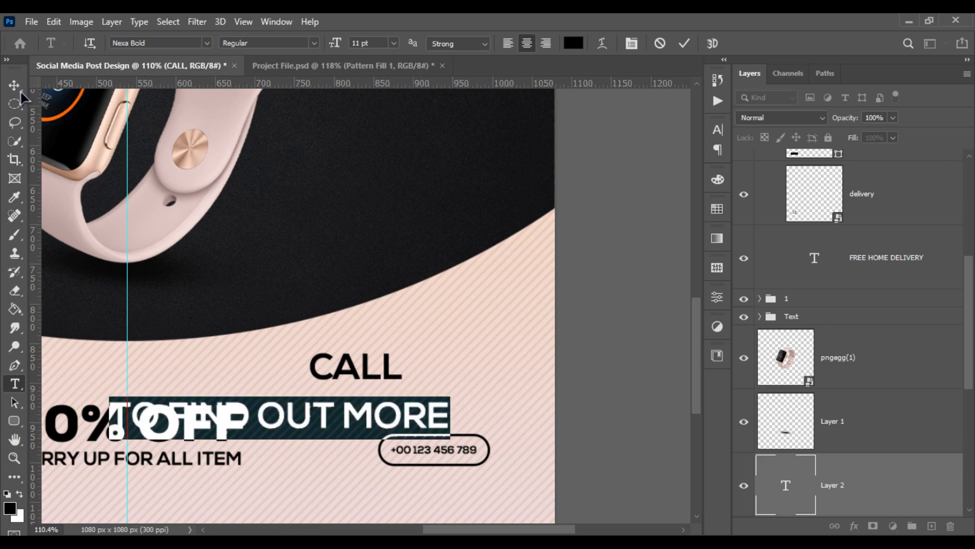
left_click(14, 85)
Step: Scale down TO FIND OUT MORE to about the outlined button's width and centre it just above the button
left_click_drag(113, 414, 331, 414)
mouse_move(449, 408)
left_mouse_down()
mouse_move(482, 411)
mouse_move(457, 410)
left_mouse_up()
key("Return")
Step: Scale the CALL text down to about 7.46 pt and centre it above TO FIND OUT MORE
scroll(423, 395, "up", 2)
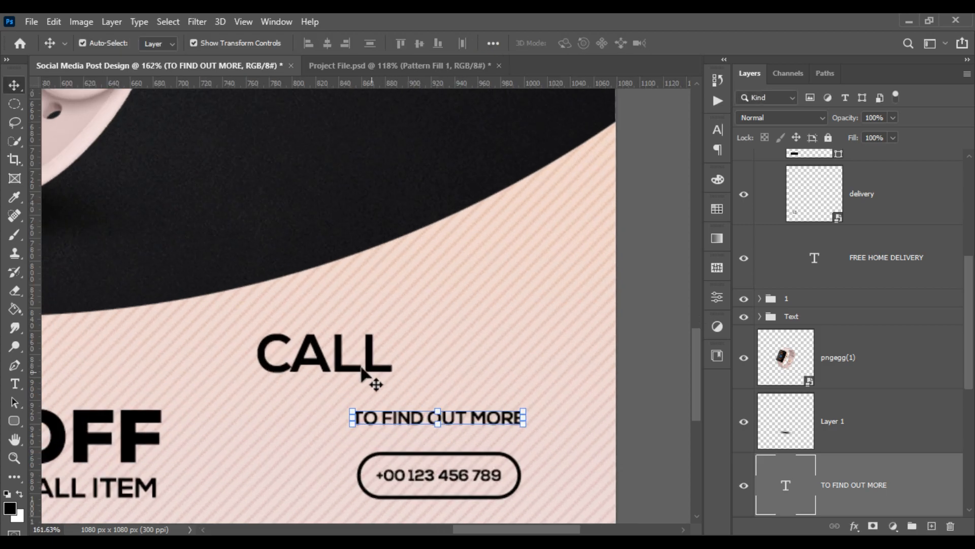
left_click_drag(370, 352, 468, 382)
key("ctrl+t")
key("Return")
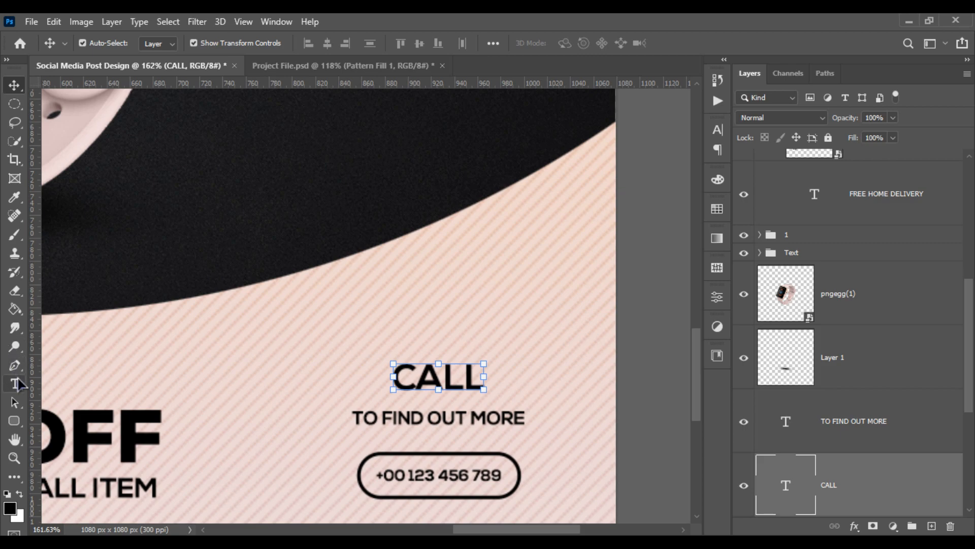
Step: Change the font of the CALL text to Nexa Black
left_click(14, 384)
double_click(426, 377)
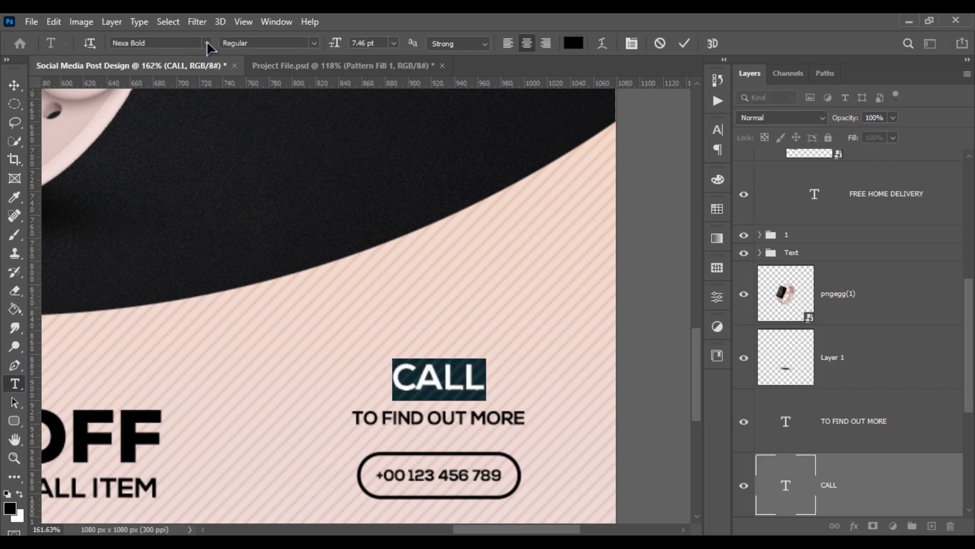
type("NEX")
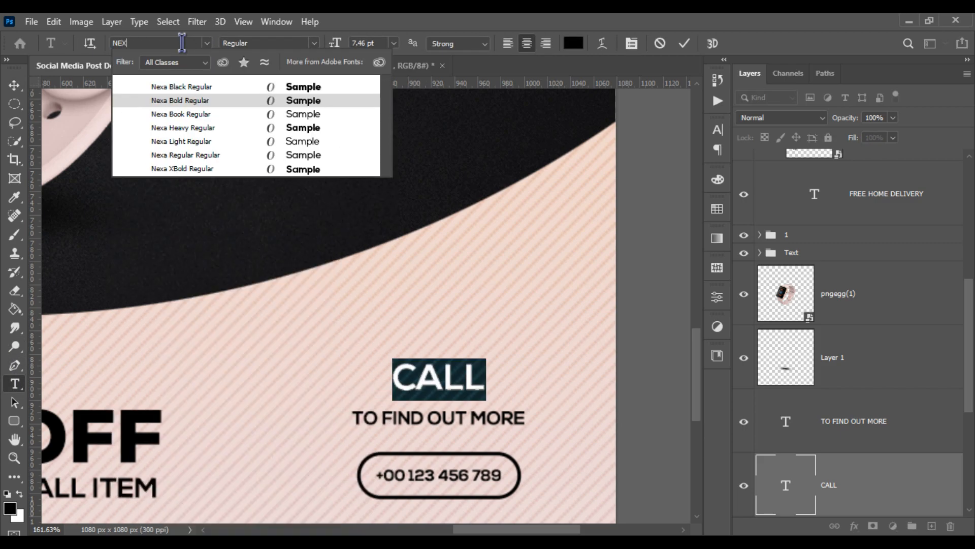
key("Up")
key("Return")
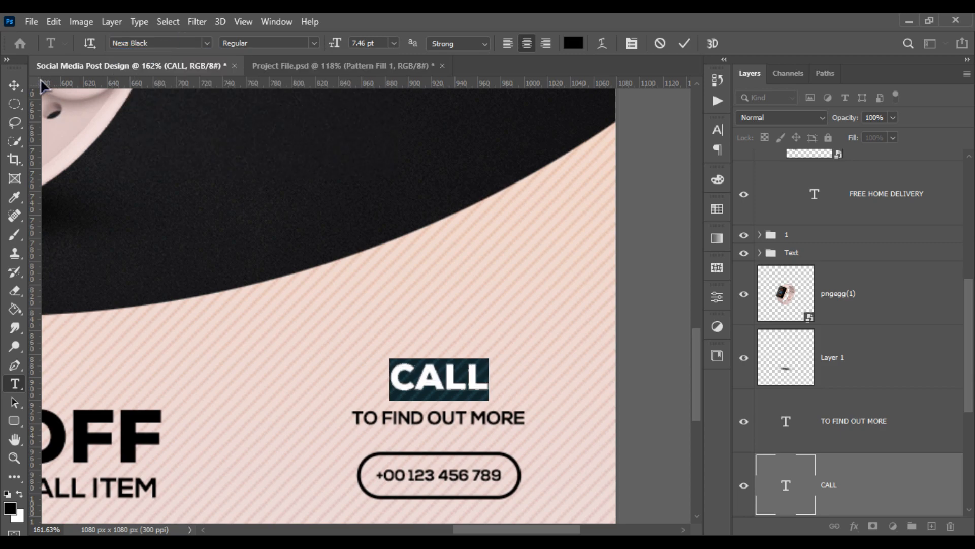
left_click(15, 85)
scroll(349, 385, "down", 5)
scroll(381, 420, "up", 4)
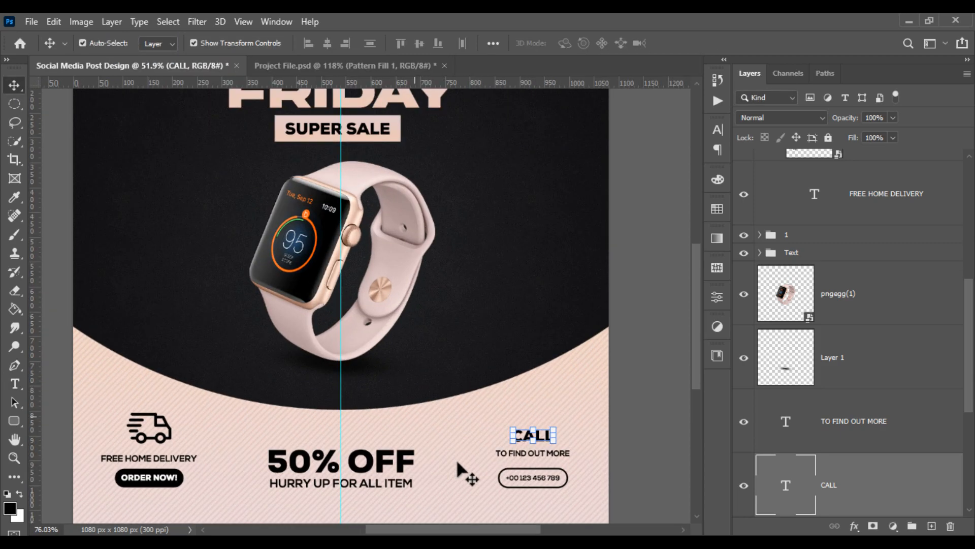
scroll(457, 457, "up", 2)
left_click_drag(470, 407, 497, 359)
left_click(585, 466)
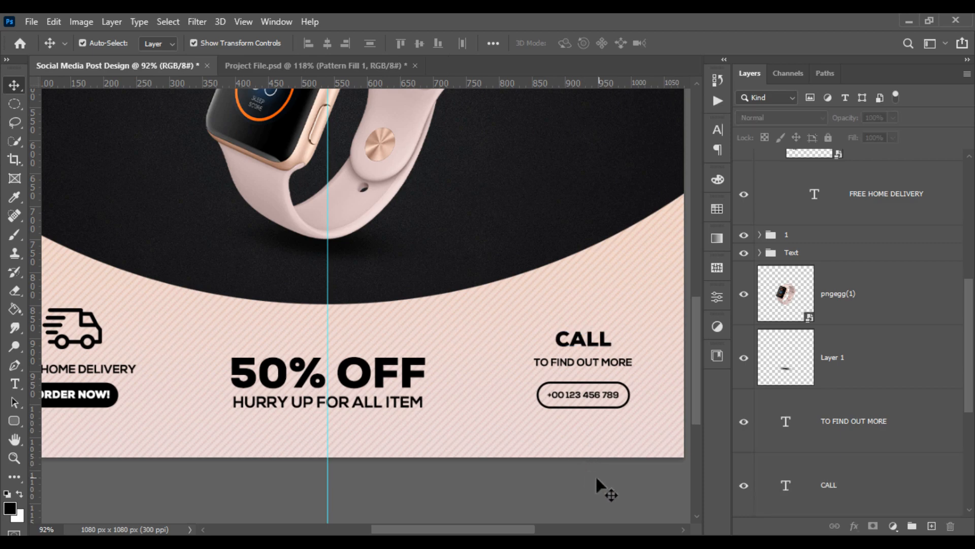
scroll(597, 476, "down", 3)
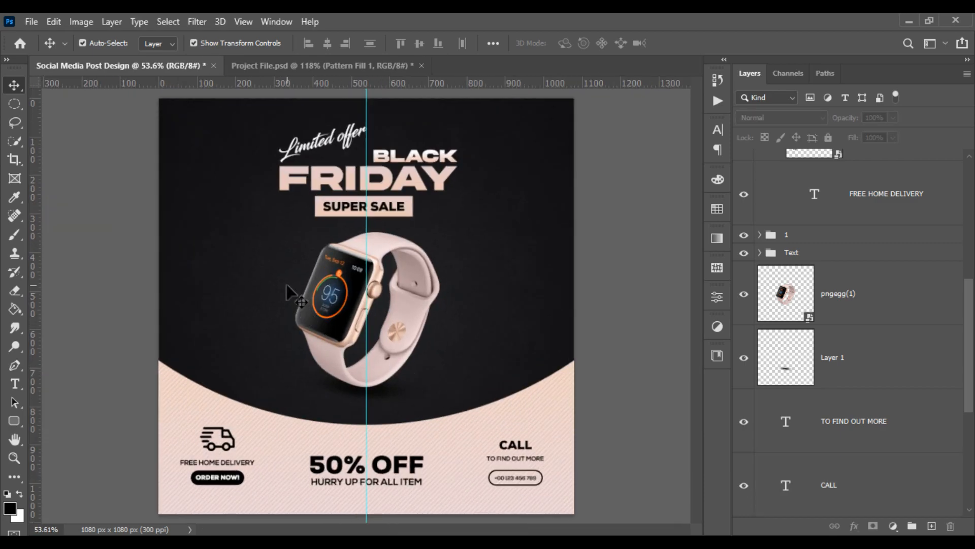
Step: Place the white accent-stroke shape from the project file beside the watch's lower-left strap, rotated about -11.7°
left_click_drag(286, 284, 285, 284)
scroll(239, 310, "up", 10)
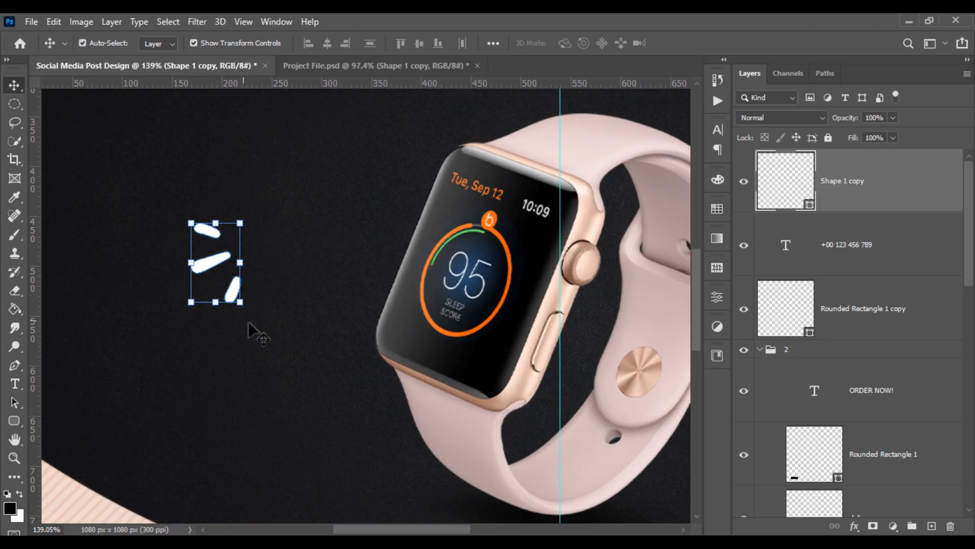
left_click(267, 316)
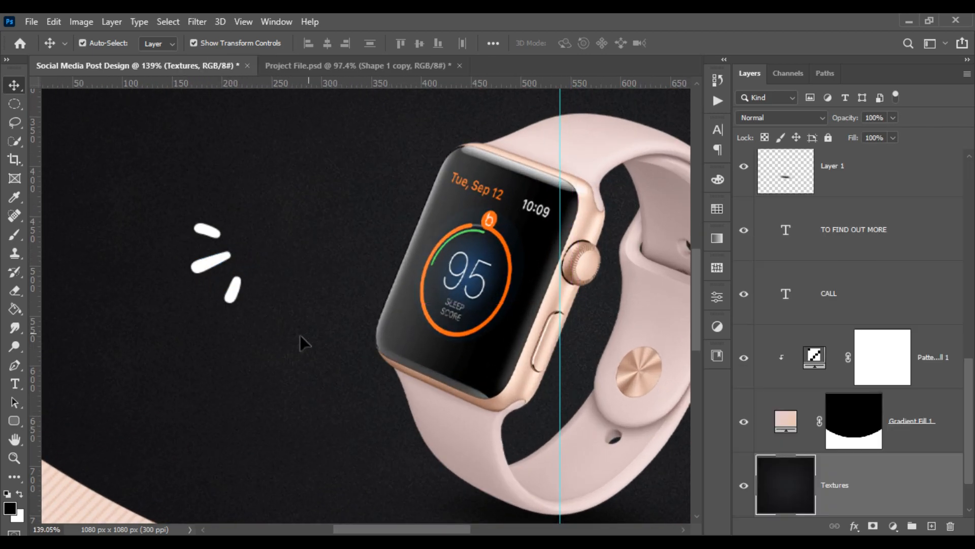
mouse_move(231, 305)
left_mouse_down()
mouse_move(371, 460)
mouse_move(413, 492)
mouse_move(435, 465)
mouse_move(416, 477)
mouse_move(429, 484)
left_mouse_up()
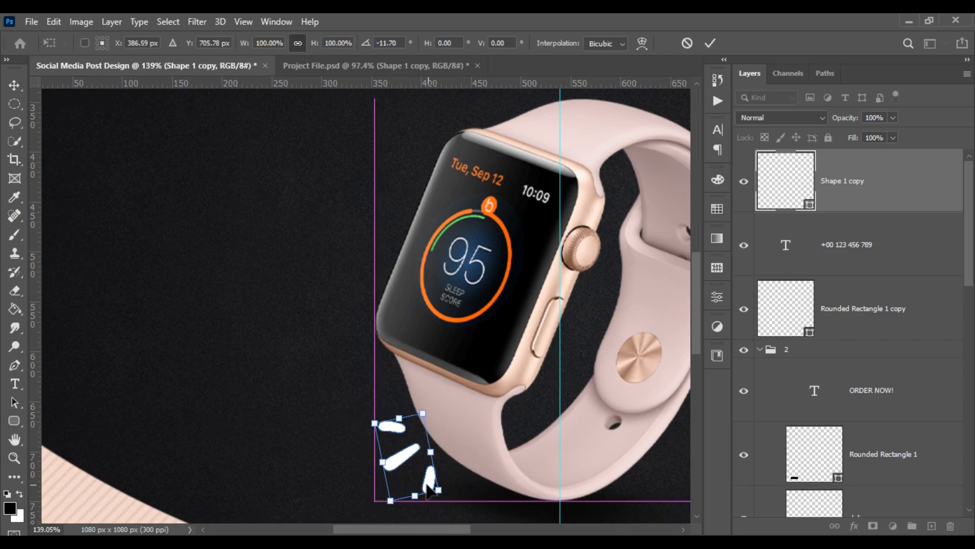
key("Return")
Step: Duplicate the white accent-stroke shape and move the copy to the upper right of the watch
scroll(432, 472, "down", 5)
scroll(434, 410, "down", 2)
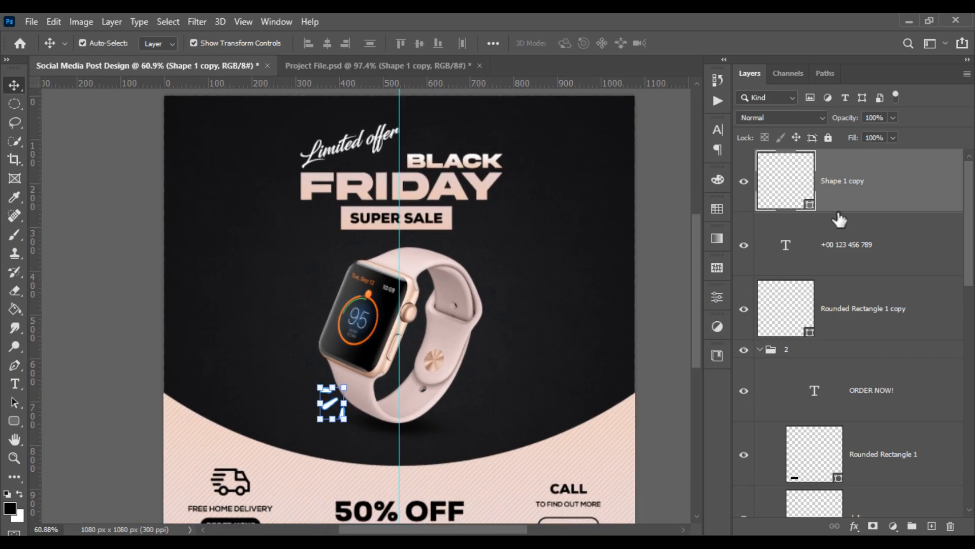
right_click(878, 188)
left_click(749, 90)
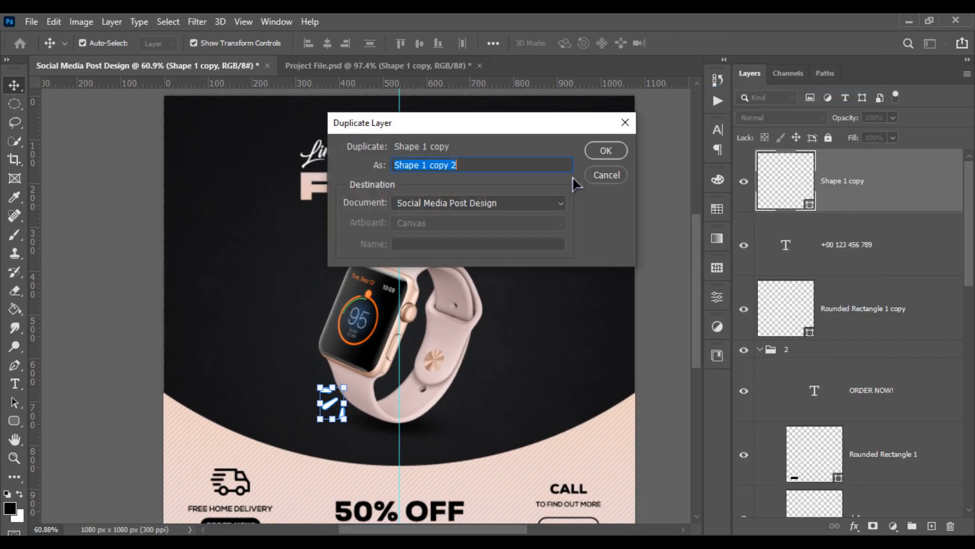
key("Return")
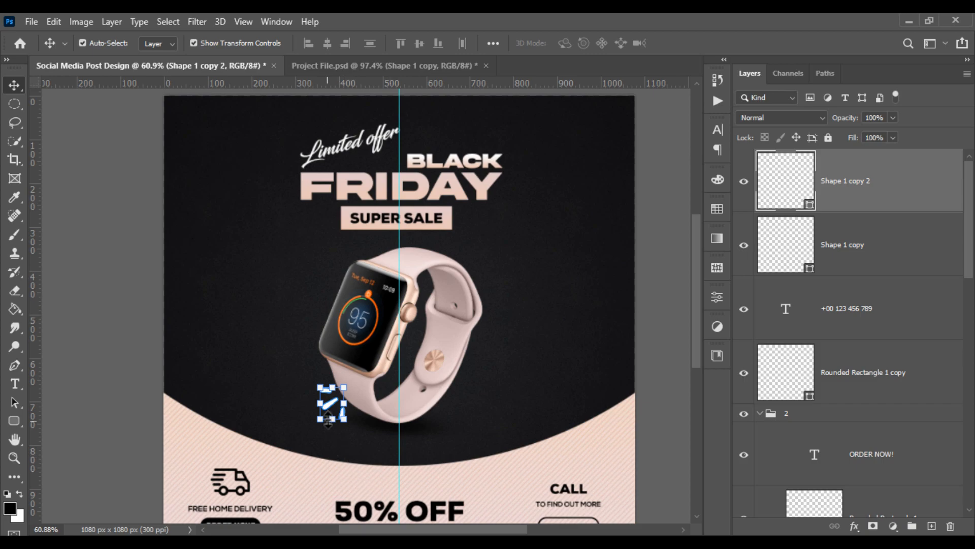
left_click_drag(332, 412, 515, 263)
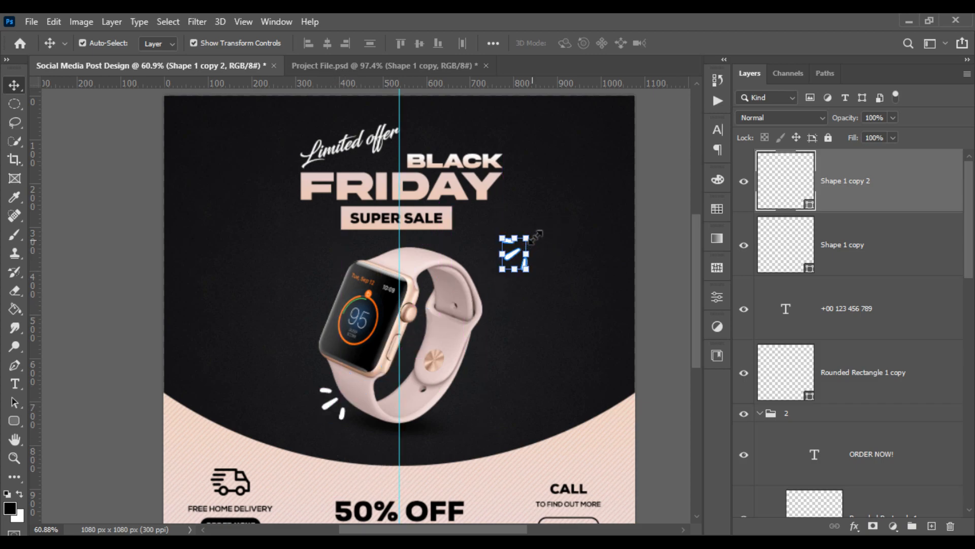
Step: Rotate the copied accent strokes half a turn and place them close to the watch's upper-right strap
left_click_drag(532, 228, 489, 297)
left_click_drag(521, 265, 492, 273)
key("Return")
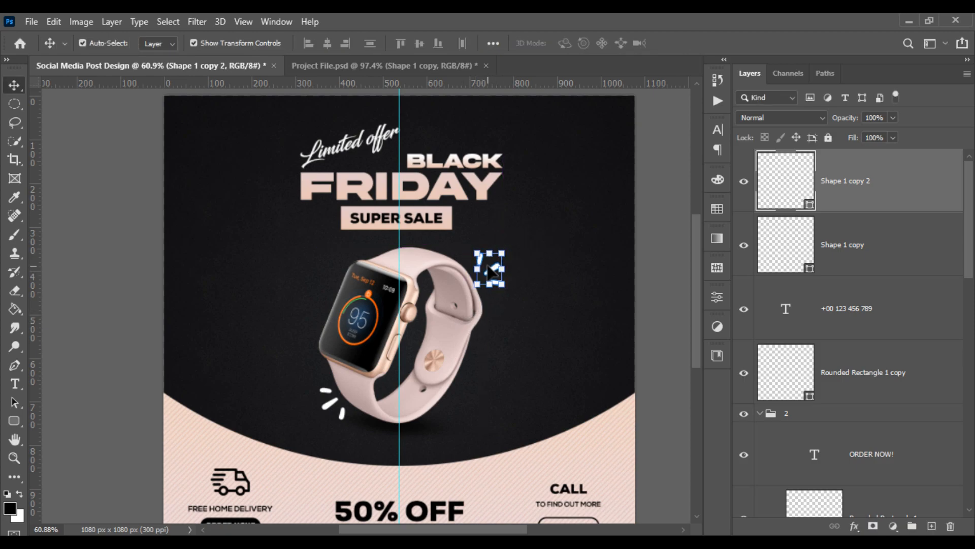
left_click(660, 300)
scroll(470, 304, "up", 3)
left_click_drag(516, 252, 503, 252)
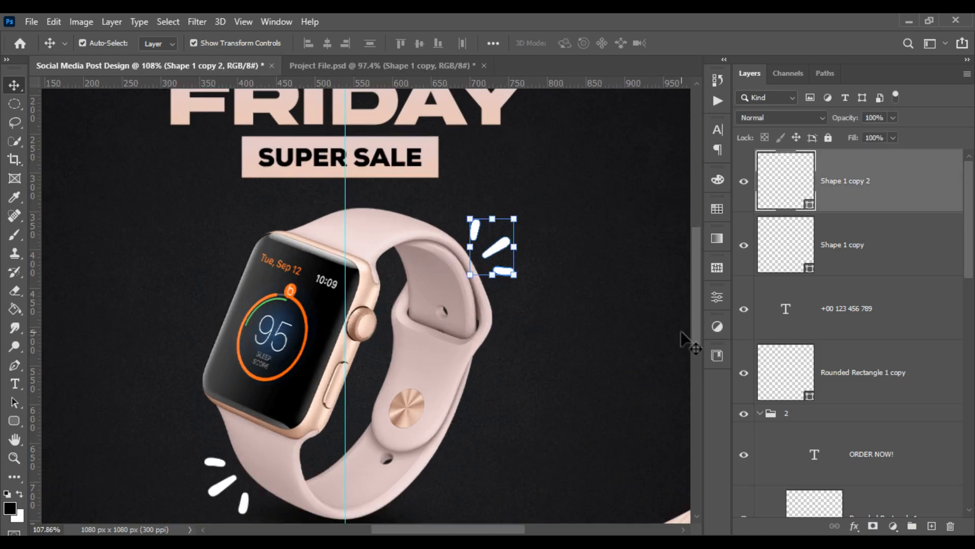
scroll(676, 333, "down", 5)
left_click(587, 335)
scroll(594, 333, "up", 2)
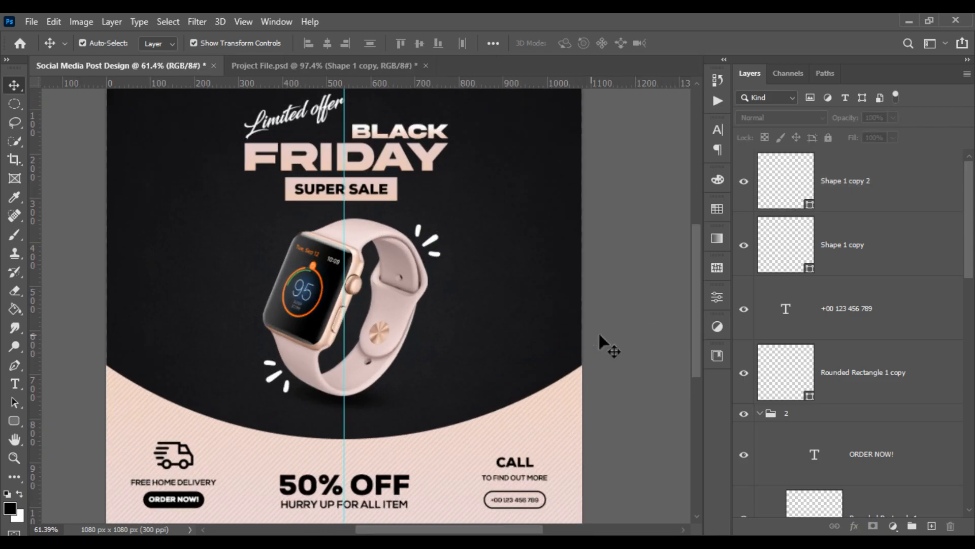
scroll(595, 336, "up", 1)
left_click(829, 316)
scroll(843, 346, "down", 2)
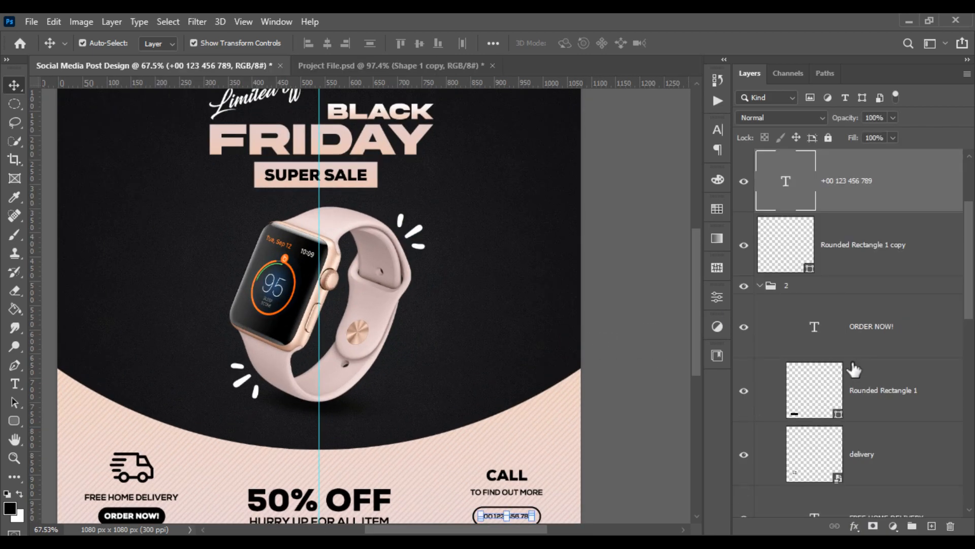
left_click(846, 258, "shift")
scroll(828, 356, "up", 2)
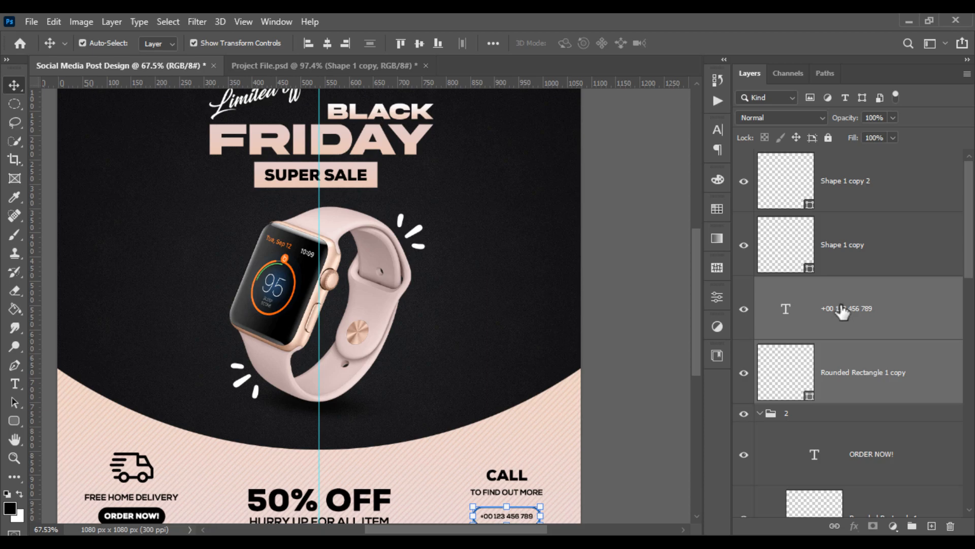
left_click(847, 279, "ctrl")
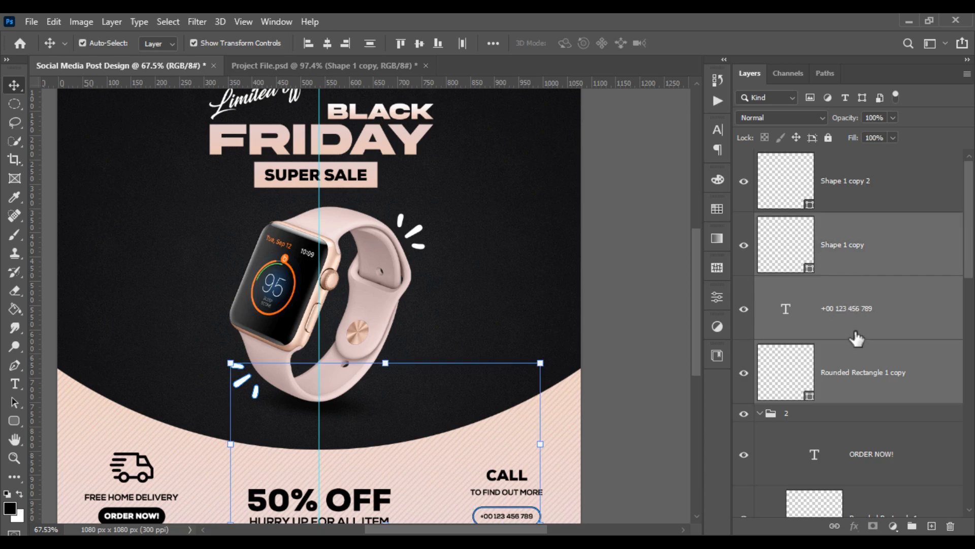
left_click(856, 379)
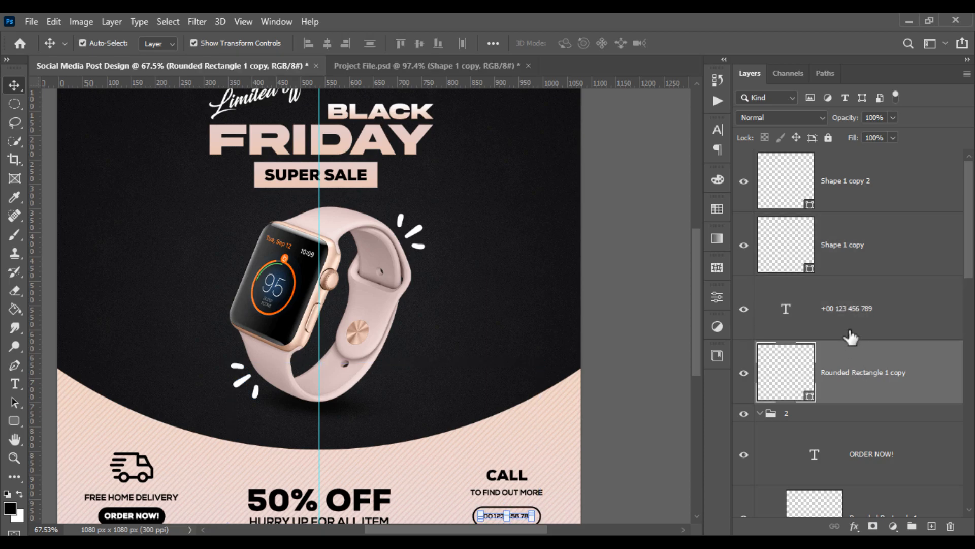
left_click(851, 336)
Step: Move the TO FIND OUT MORE and CALL text layers together to directly above the phone number layer
scroll(851, 336, "down", 5)
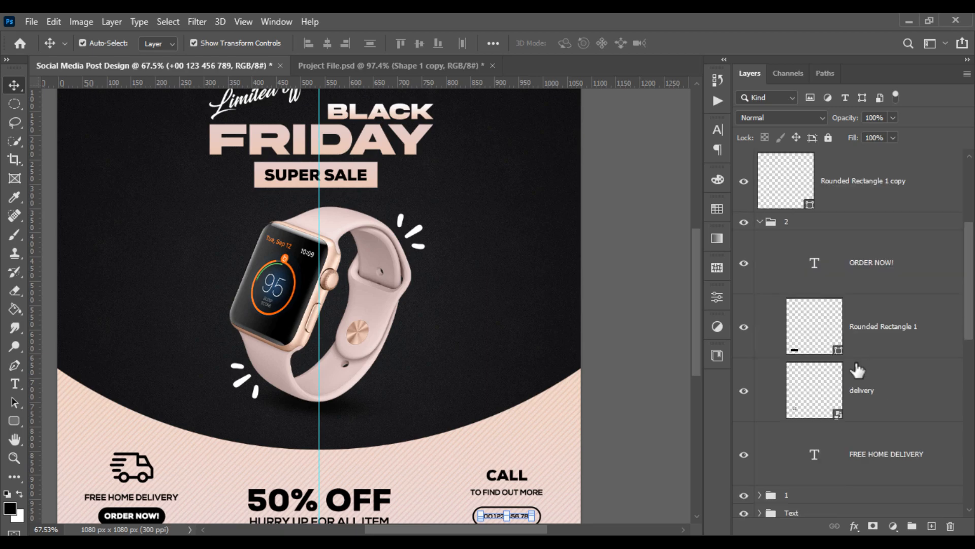
scroll(858, 371, "down", 1)
scroll(858, 370, "up", 5)
scroll(859, 373, "down", 2)
scroll(858, 374, "up", 3)
scroll(860, 376, "down", 8)
scroll(859, 383, "down", 1)
scroll(858, 382, "up", 2)
left_click(862, 320)
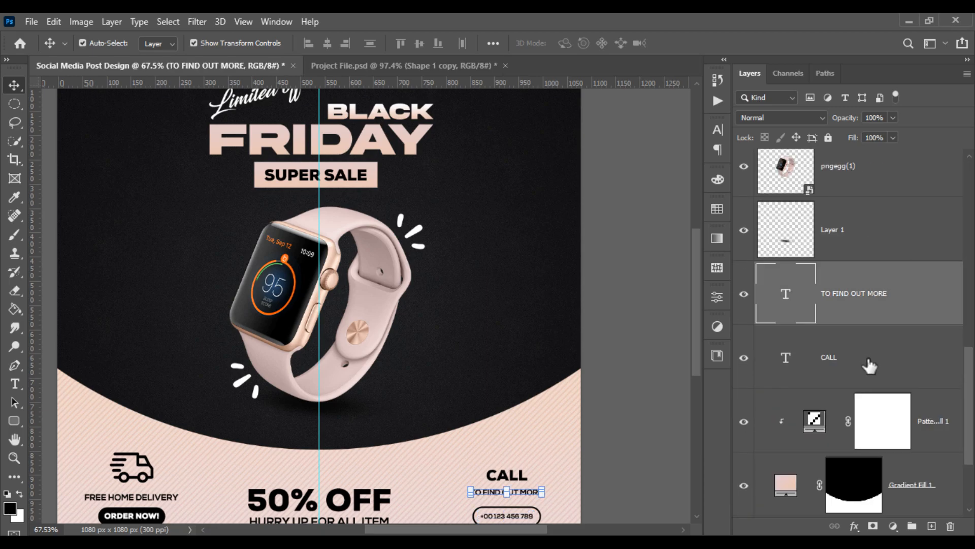
left_click(867, 365, "shift")
scroll(861, 343, "up", 3)
left_click_drag(871, 483, 839, 200)
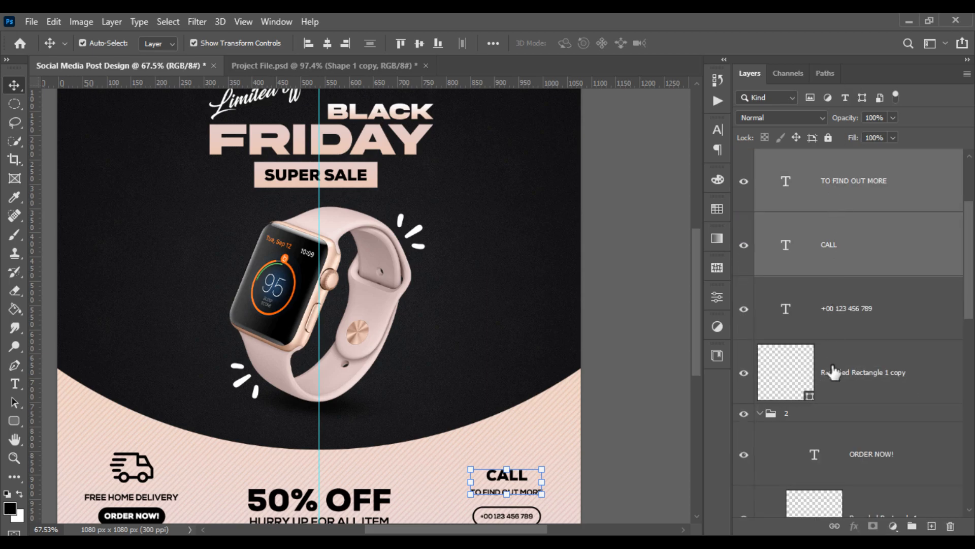
Step: Group the TO FIND OUT MORE, CALL, phone number and rounded rectangle layers as 3, and collapse group 2
left_click(833, 374)
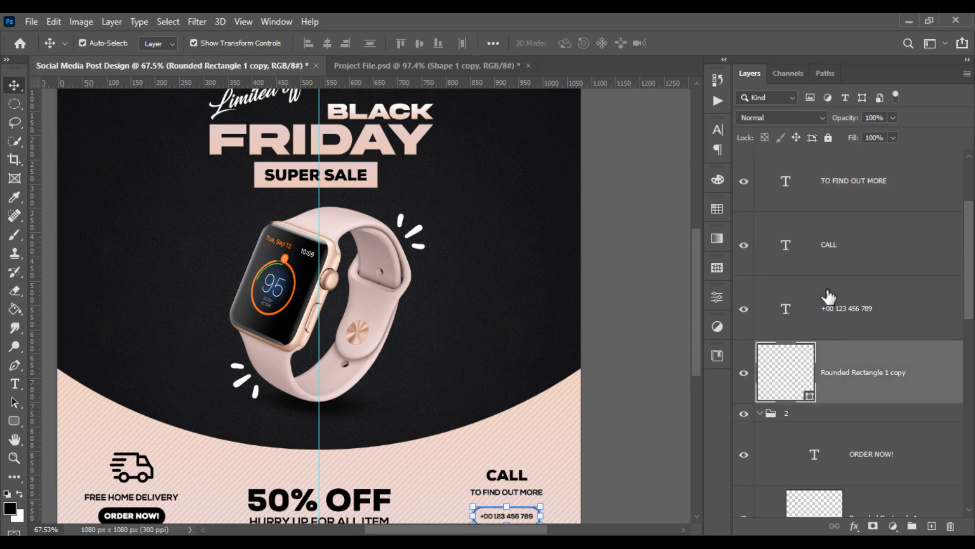
scroll(833, 299, "up", 3)
left_click(863, 312, "shift")
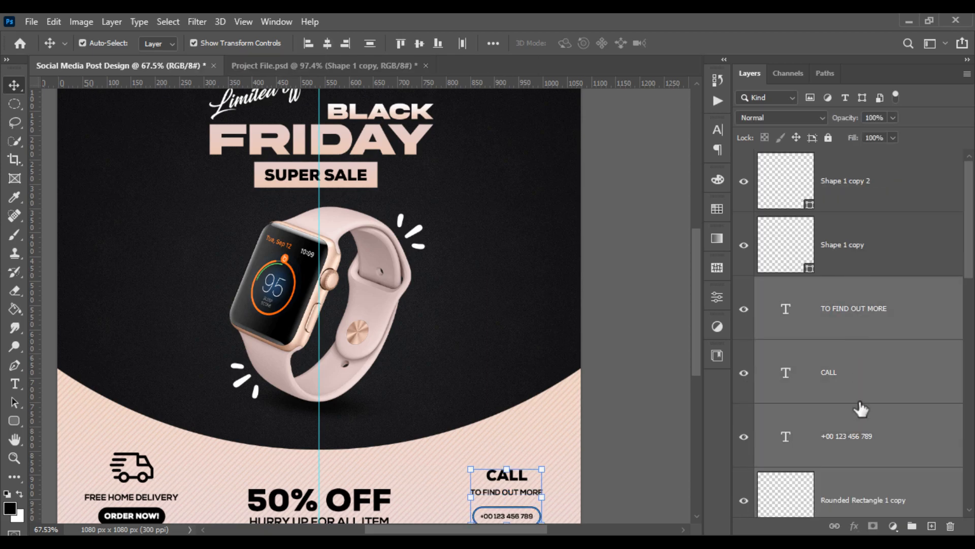
left_click(912, 526)
double_click(800, 285)
type("3")
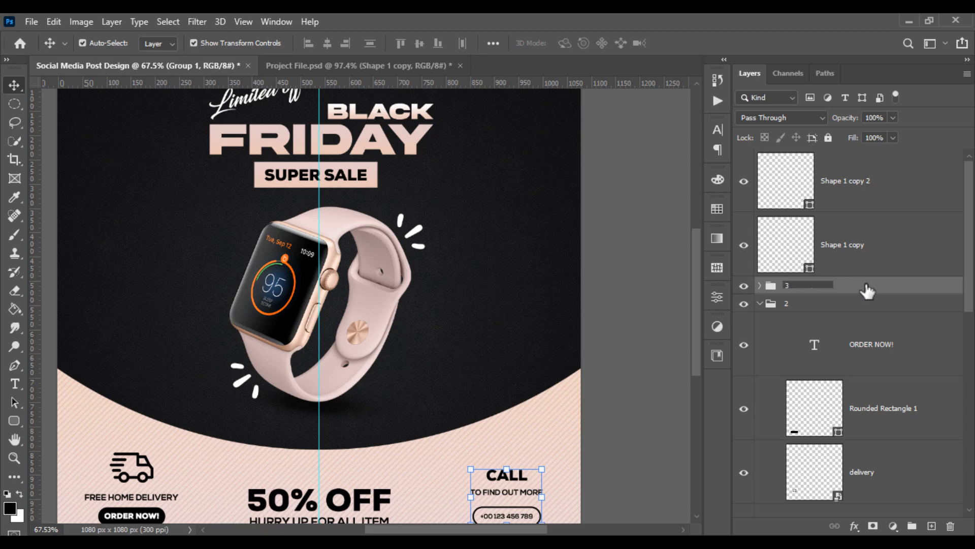
key("Return")
left_click(760, 303)
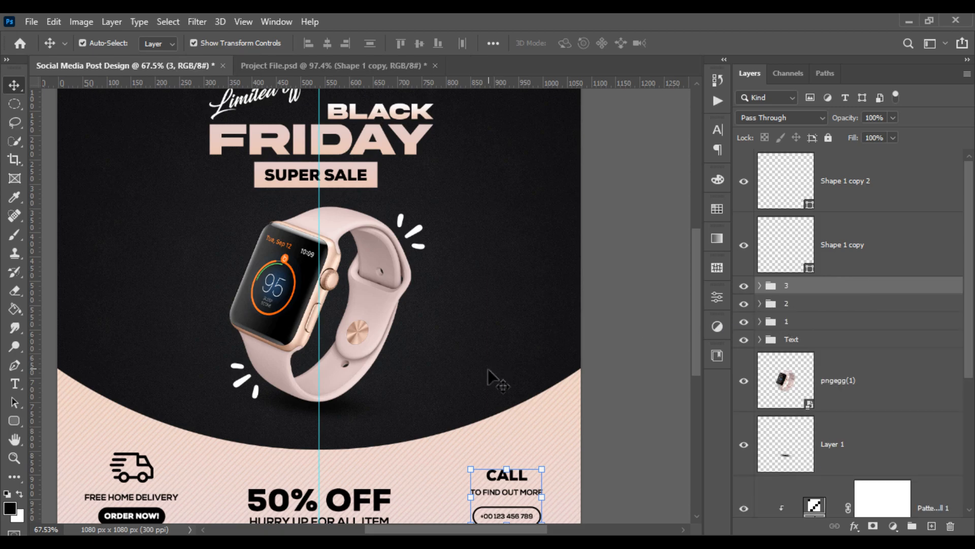
Step: Add a two-line text reading LOGO HERE on the empty dark area beside the watch's left edge
key("ctrl+0")
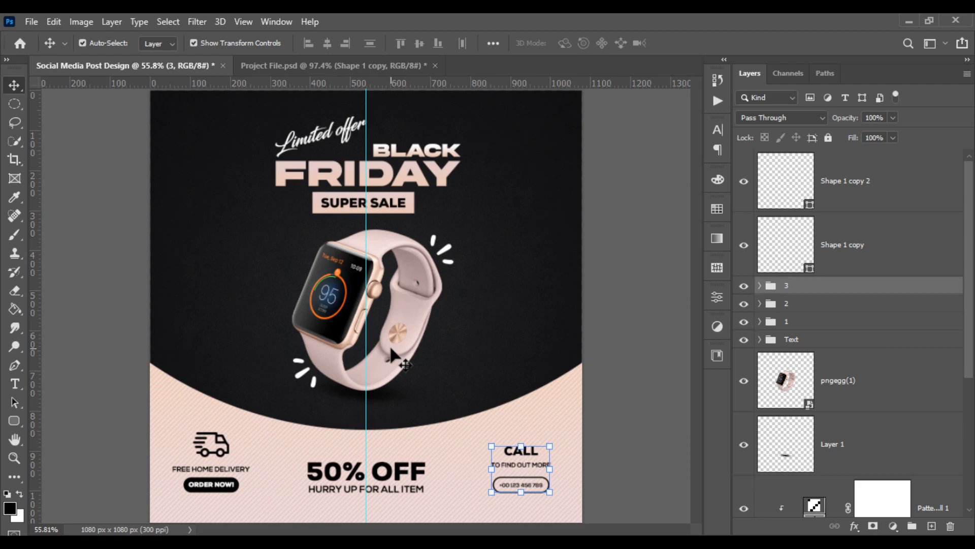
scroll(390, 349, "up", 5)
left_click_drag(206, 190, 290, 301)
left_click(15, 383)
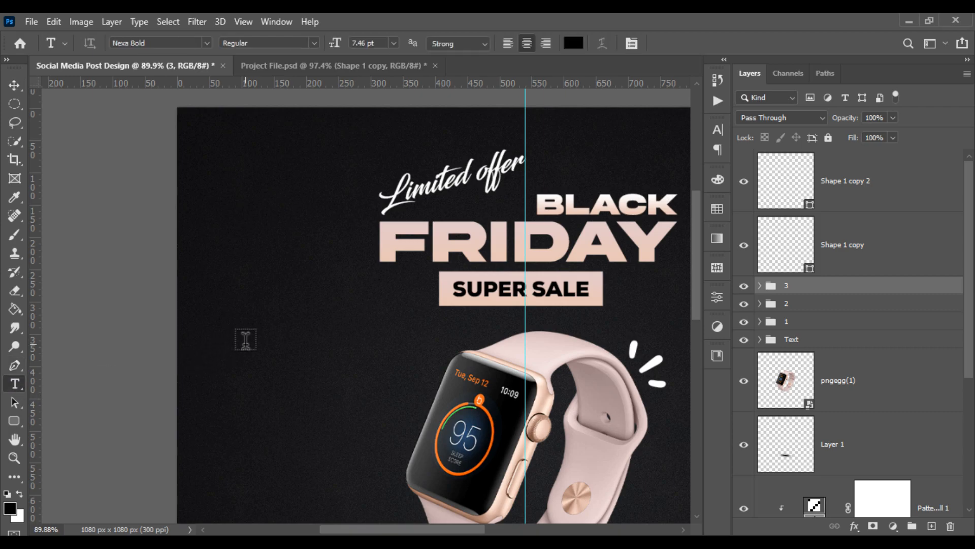
left_click(246, 339)
type("LOGO")
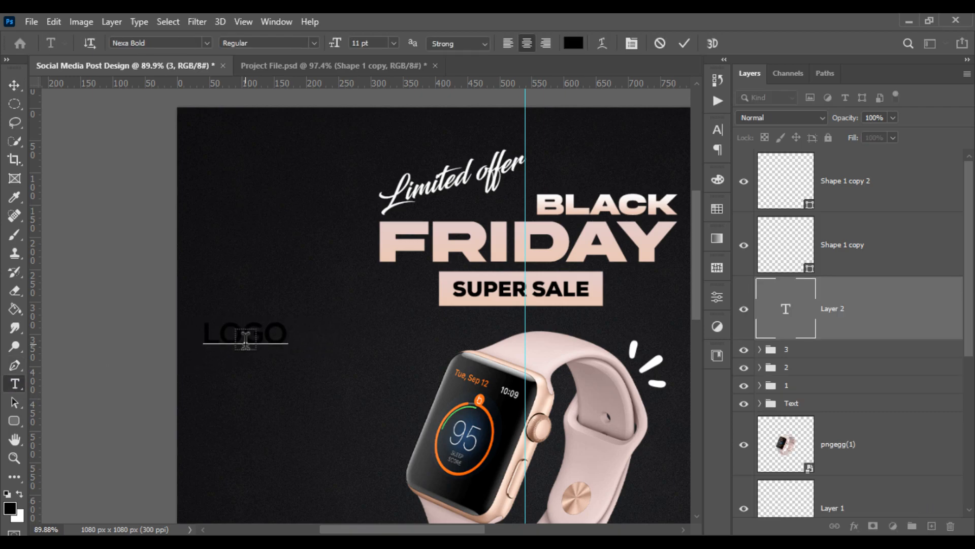
type(" HERE")
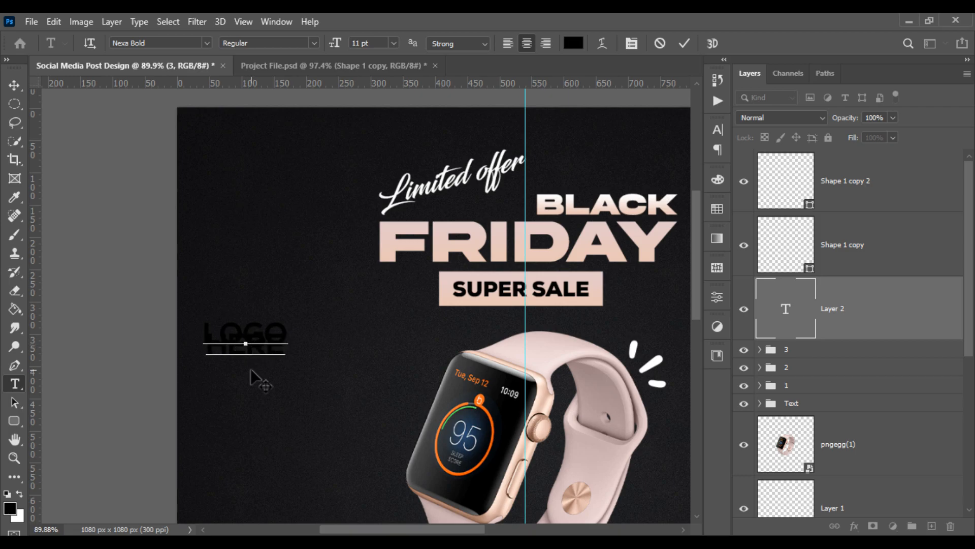
Step: Increase the leading of the word HERE so that it sits clear below LOGO
double_click(256, 350)
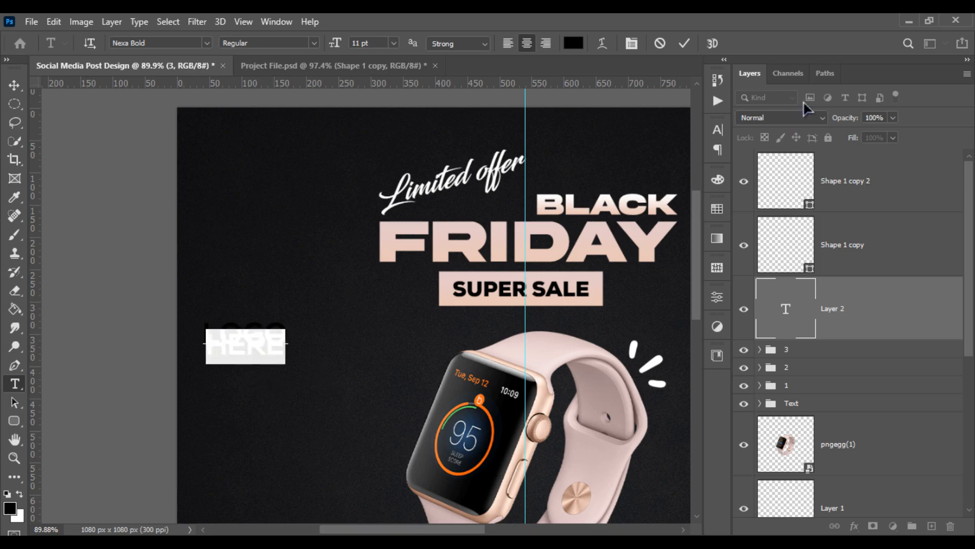
left_click(632, 44)
mouse_move(637, 175)
left_mouse_down()
mouse_move(663, 171)
mouse_move(638, 184)
left_mouse_up()
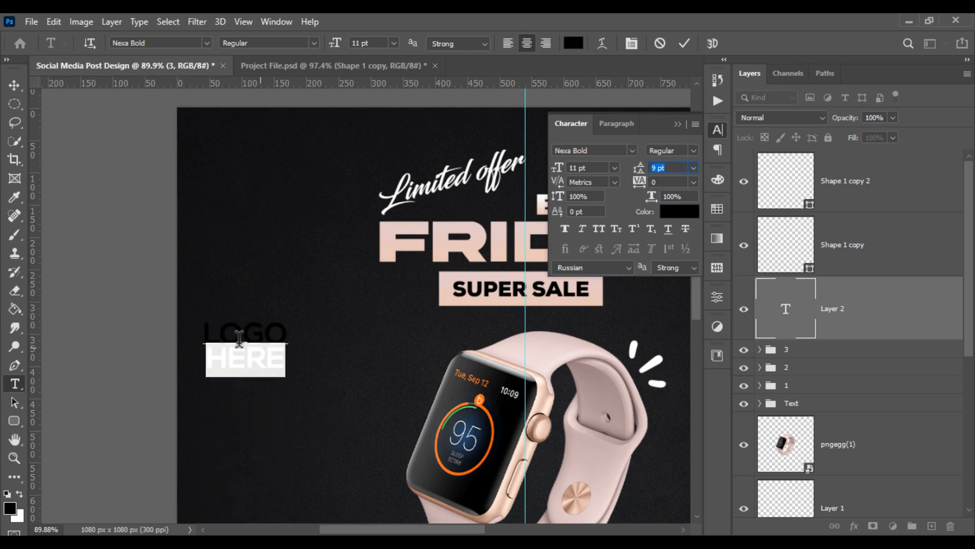
left_click(199, 362)
double_click(276, 350)
left_click_drag(637, 169, 650, 173)
Step: Set the colour of the whole logo text to white (ffffff)
key("ctrl+a")
left_click(689, 215)
type("ffffff")
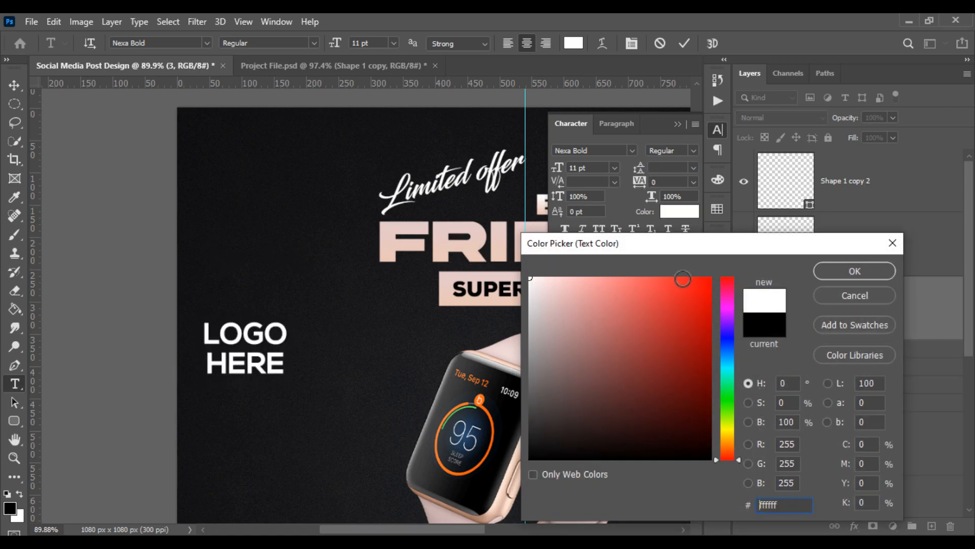
left_click(851, 274)
Step: Change the font of the whole logo text to Nexa Light
left_click(601, 152)
type("NEXA")
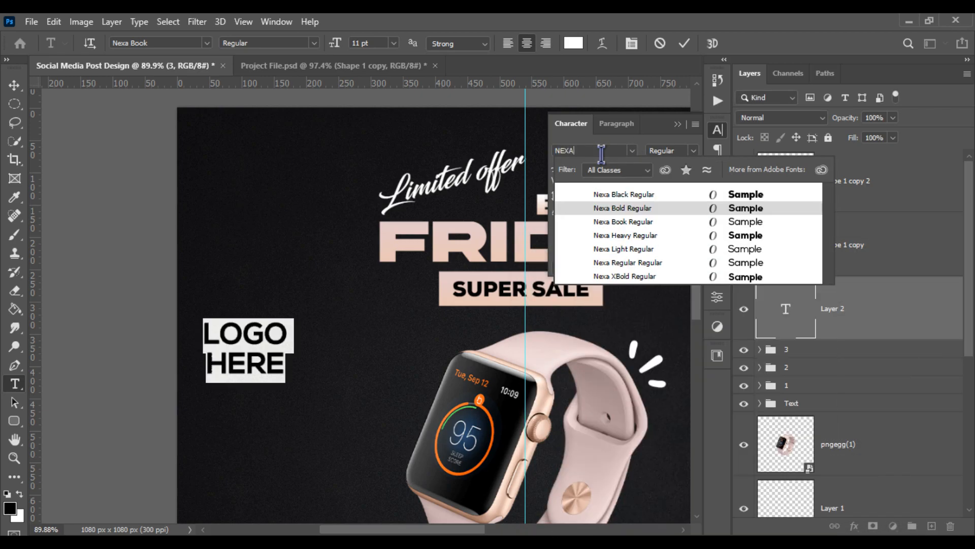
key("Down")
key("Down")
key("Down")
key("Return")
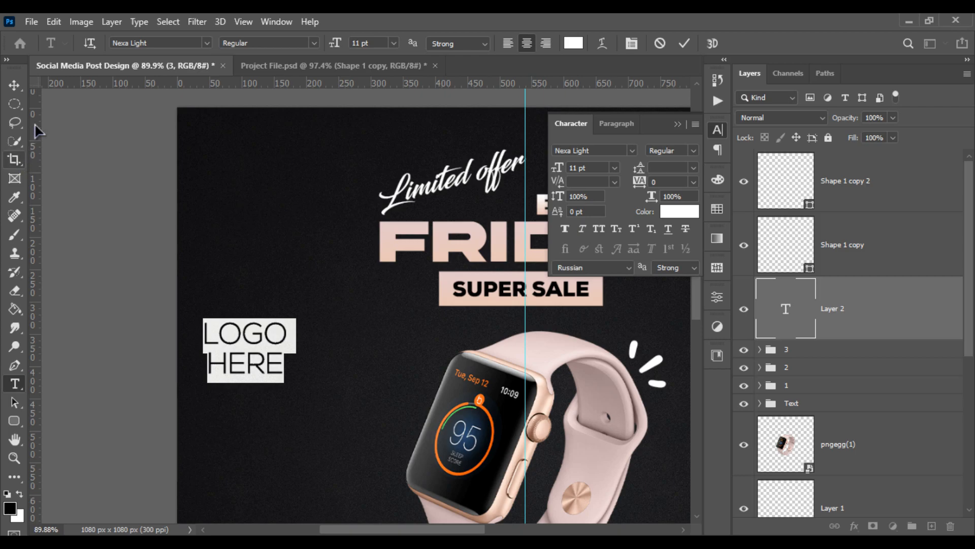
Step: Scale the LOGO HERE text to about 42.79% and place it in the post's upper-left corner
left_click(14, 85)
left_click_drag(285, 372, 250, 173)
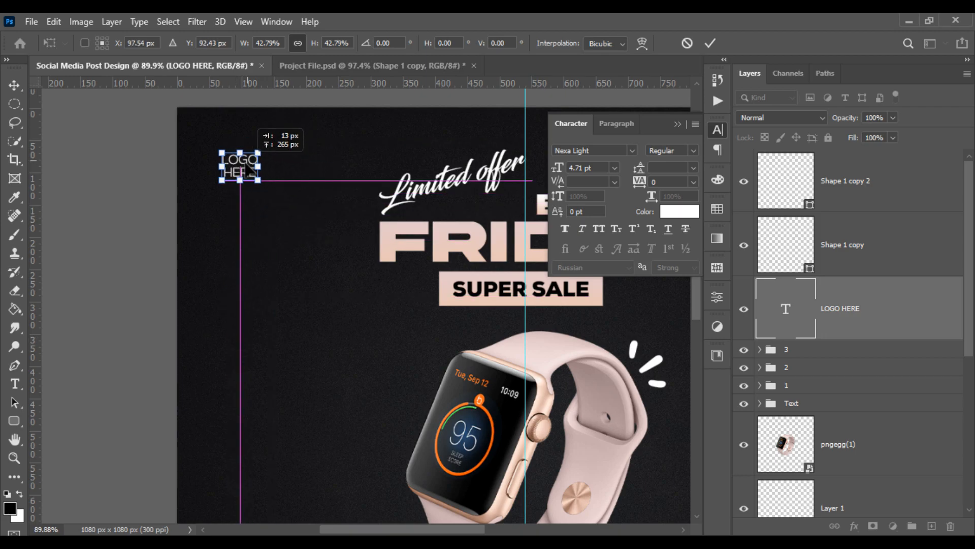
key("Return")
left_click(211, 252)
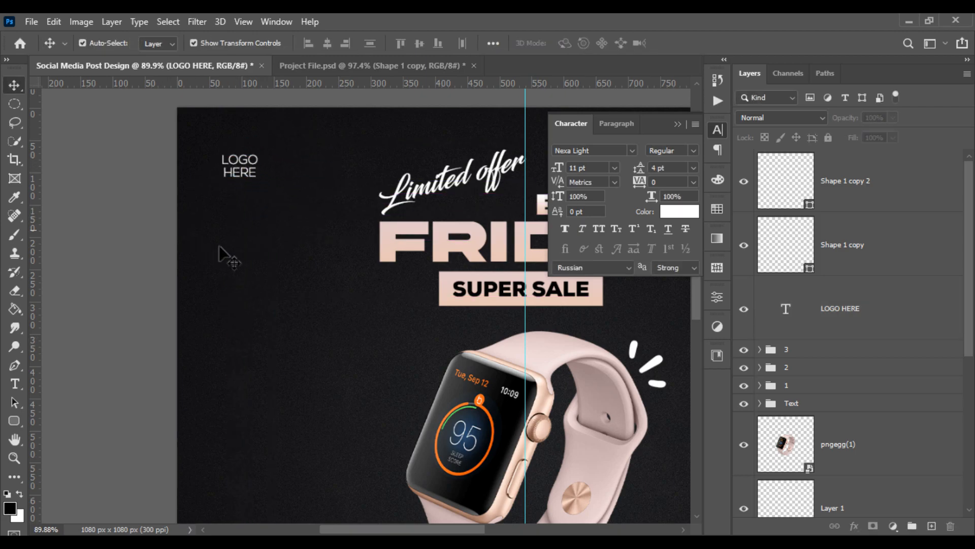
Step: Set the leading of the word HERE in the scaled logo text to 5 pt
scroll(441, 292, "down", 7)
scroll(530, 199, "up", 1)
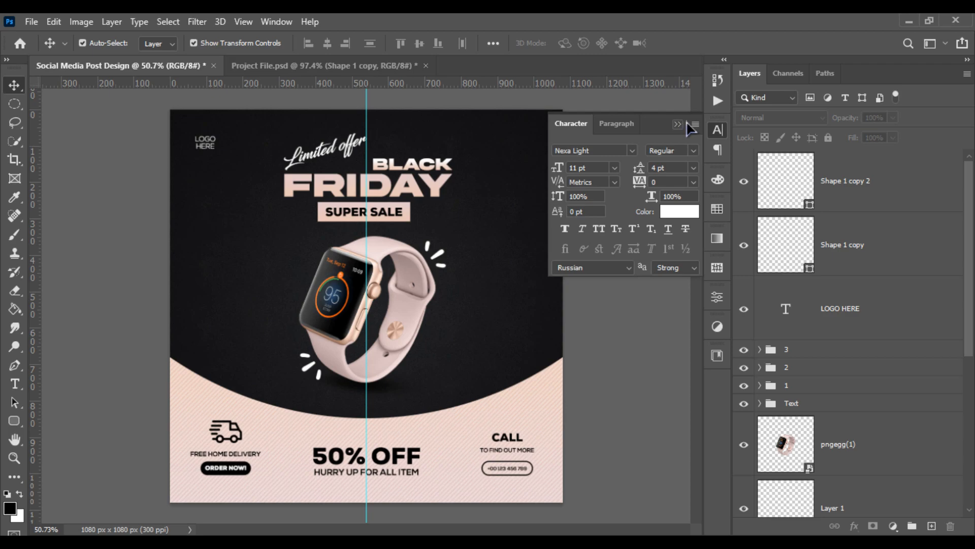
scroll(196, 151, "up", 5)
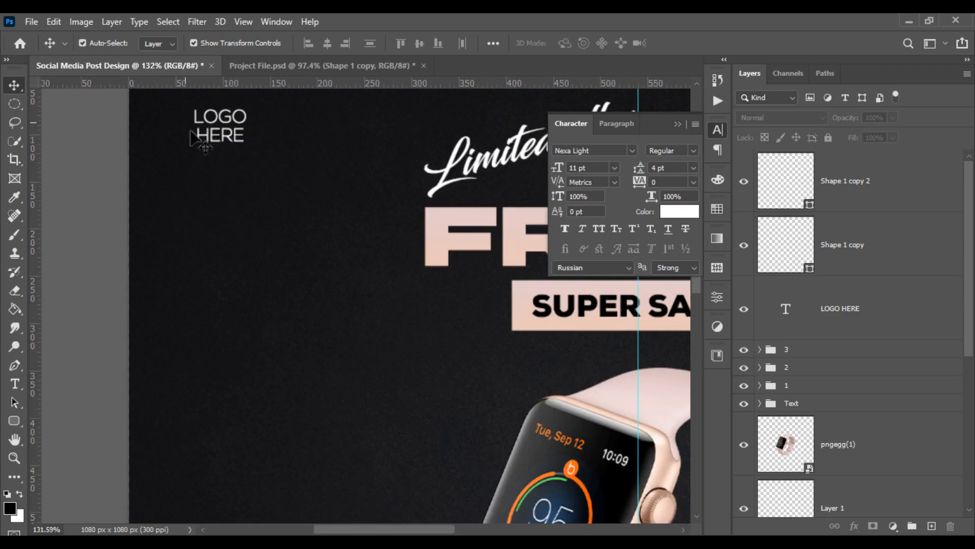
left_click(15, 384)
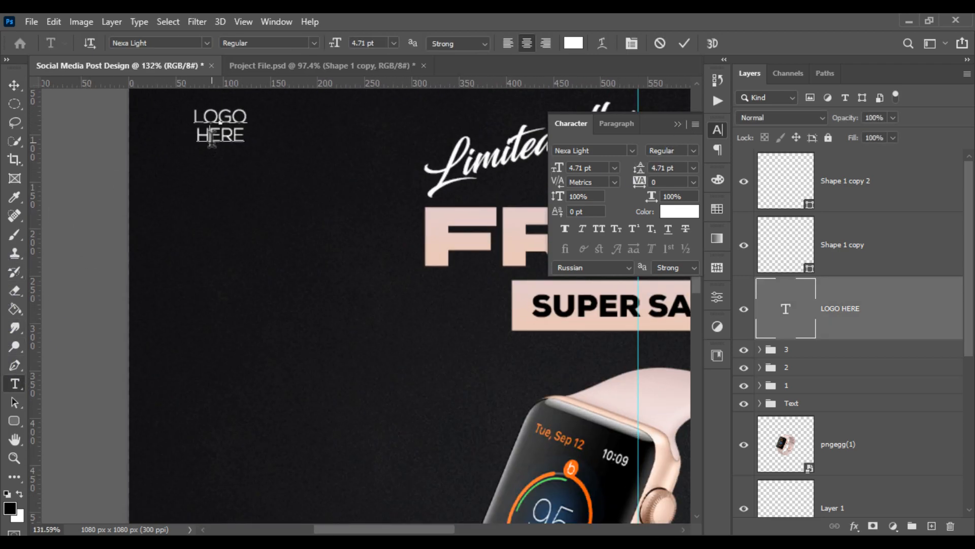
double_click(220, 135)
mouse_move(641, 175)
left_mouse_down()
mouse_move(655, 175)
mouse_move(643, 175)
left_mouse_up()
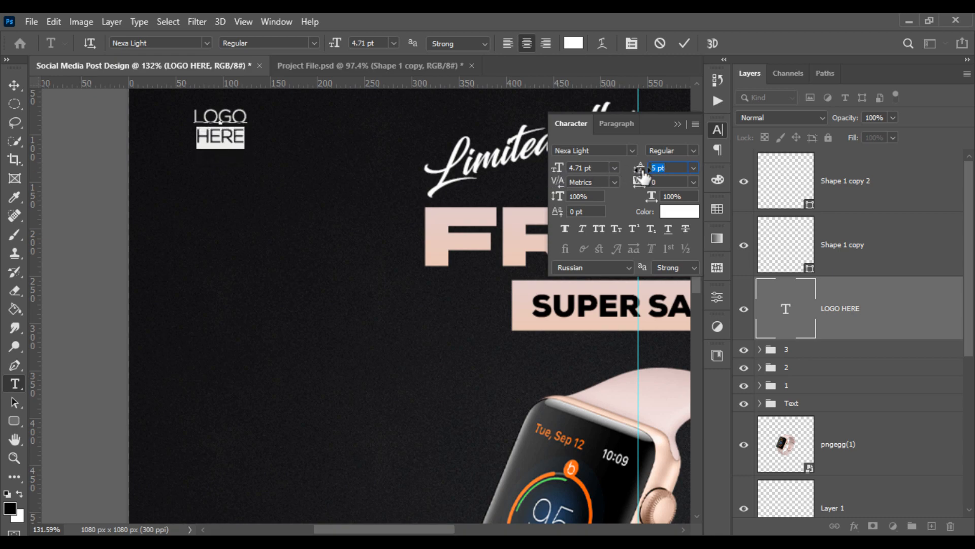
left_click(35, 97)
left_click(82, 156)
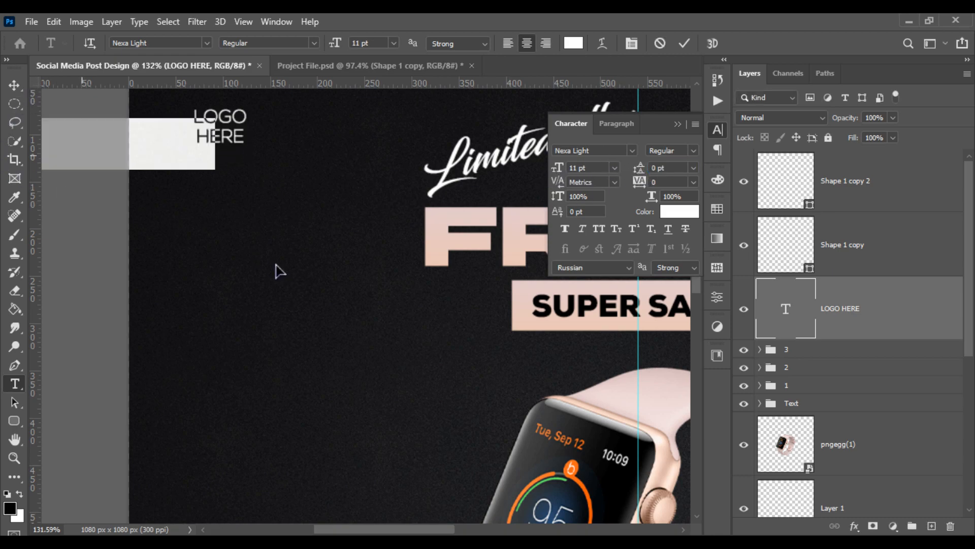
scroll(282, 270, "down", 5)
left_click(870, 319)
key("Delete")
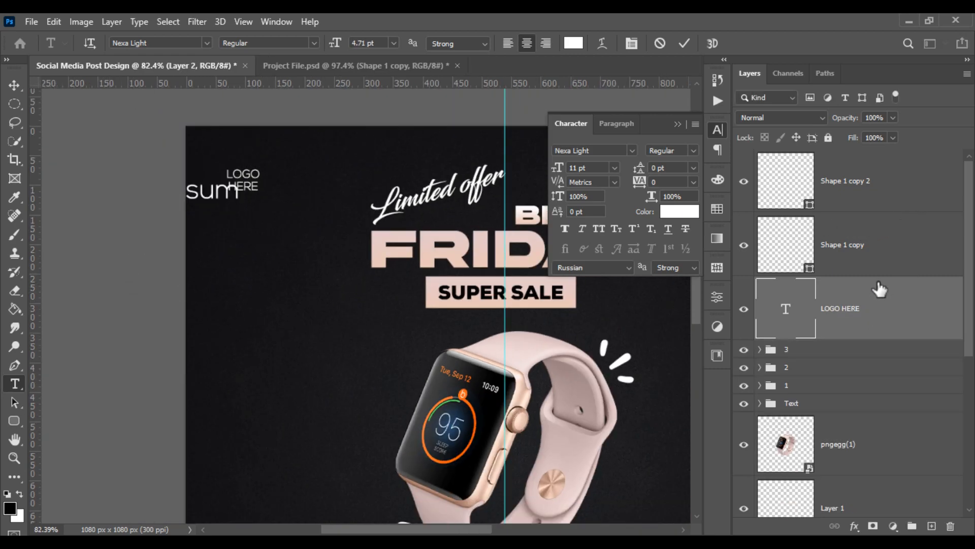
Step: Move the LOGO HERE text layer to the top of the layer stack and close the character settings
left_click_drag(849, 289, 856, 151)
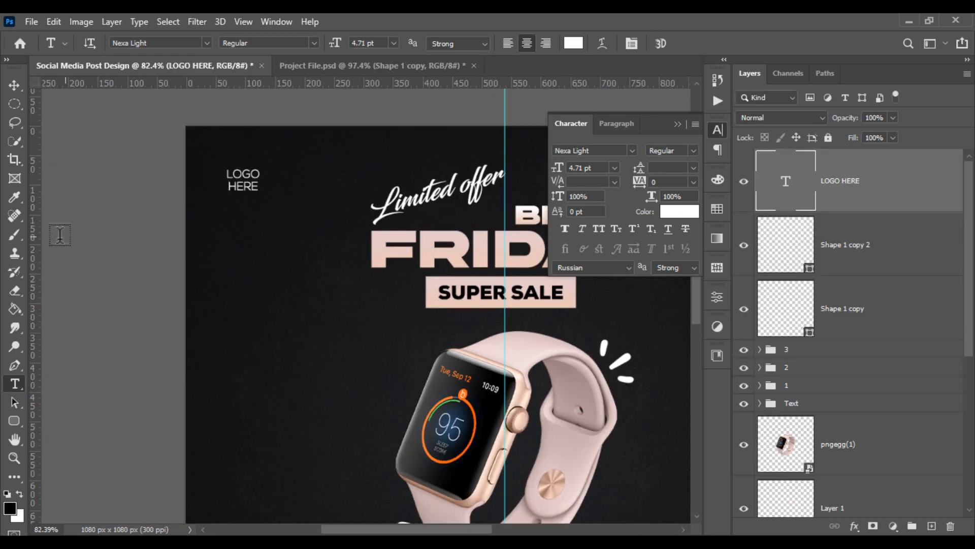
left_click(14, 85)
scroll(266, 341, "down", 3)
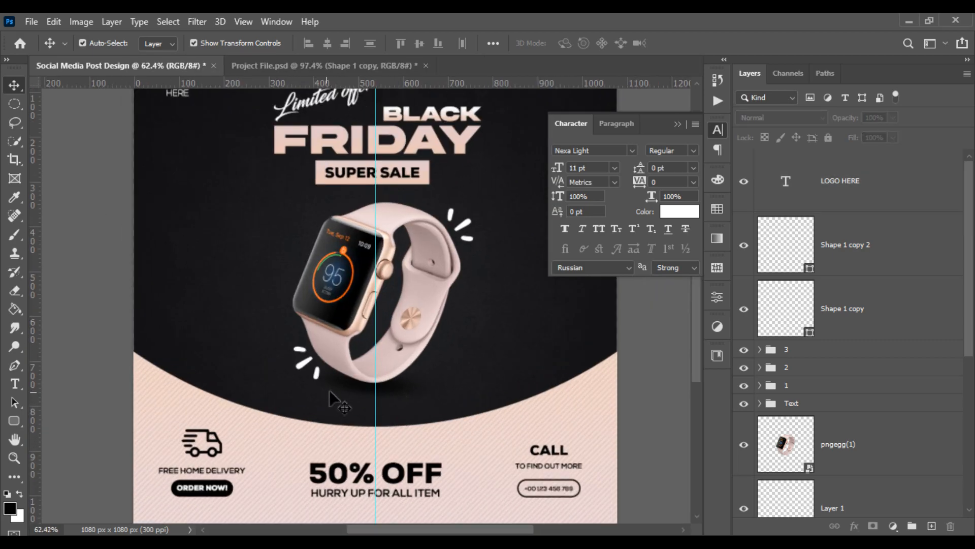
left_click(678, 125)
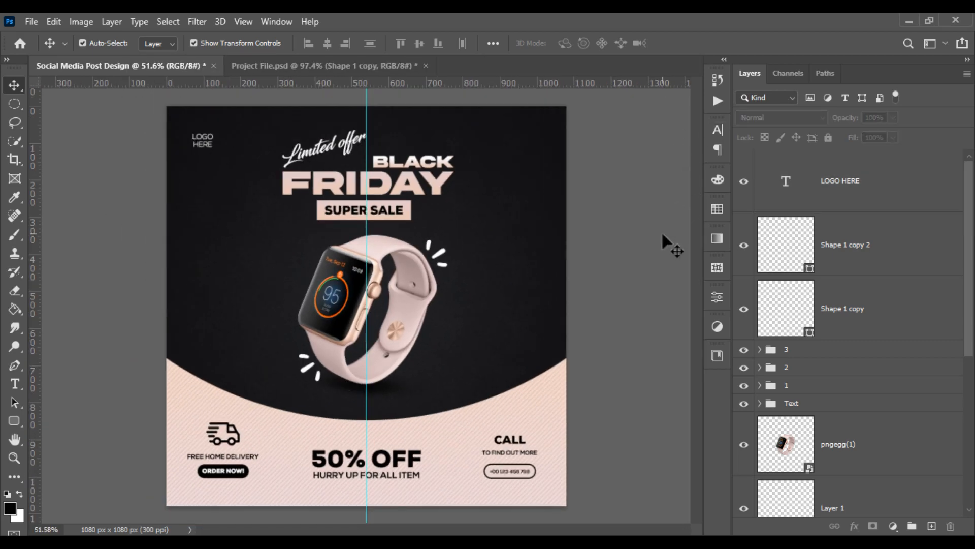
Step: Paste the white dot-grid shape from the project file and place it in the post's upper-right corner
key("ctrl+v")
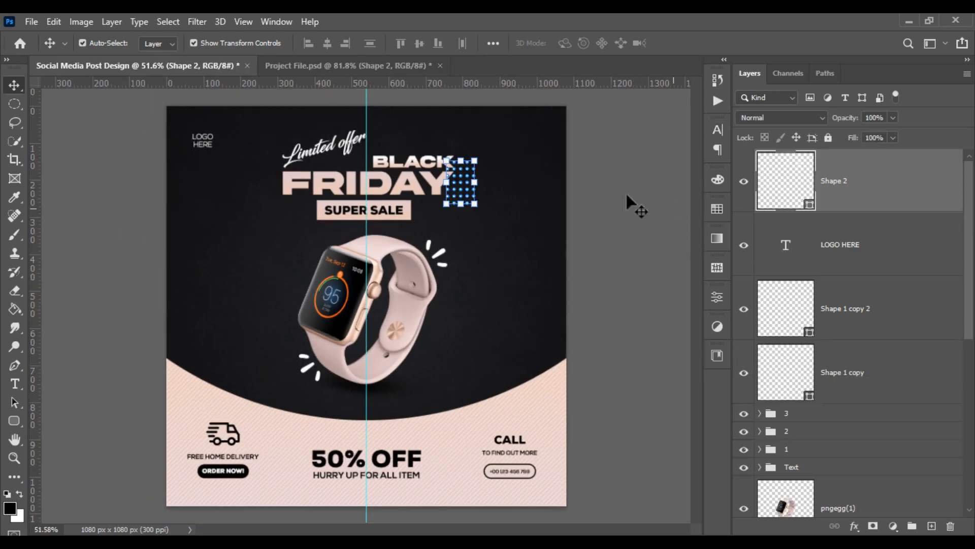
scroll(523, 179, "up", 4)
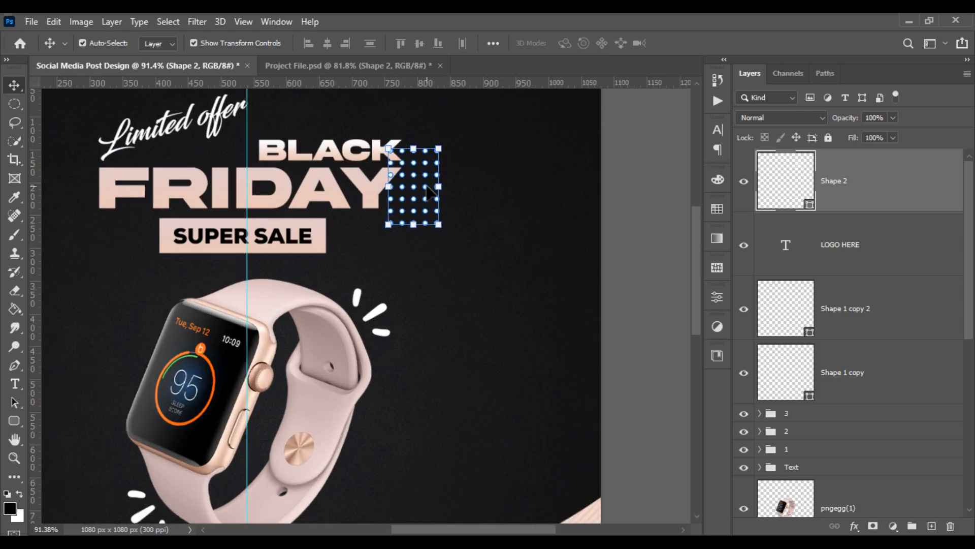
left_click_drag(429, 192, 531, 162)
scroll(531, 162, "down", 4)
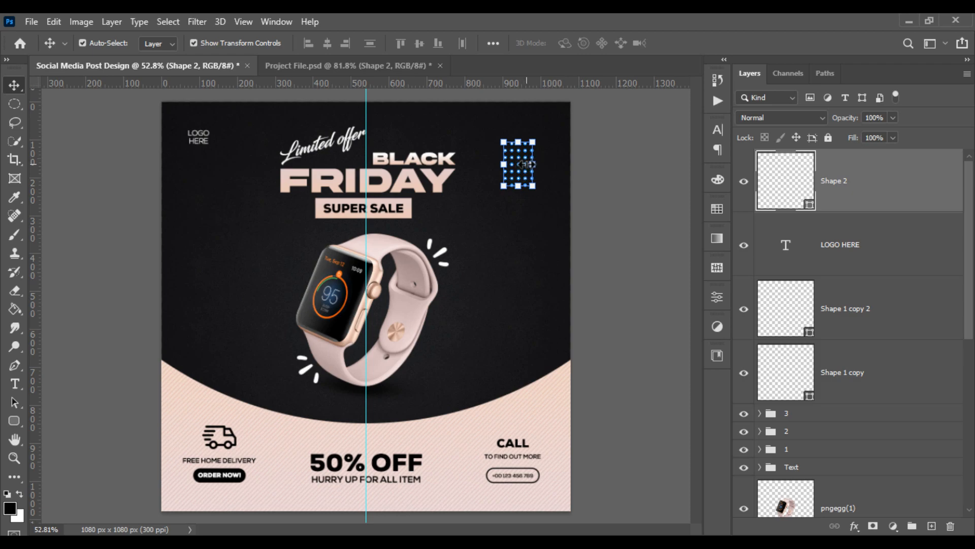
mouse_move(522, 171)
left_mouse_down()
mouse_move(531, 153)
mouse_move(513, 155)
mouse_move(528, 161)
left_mouse_up()
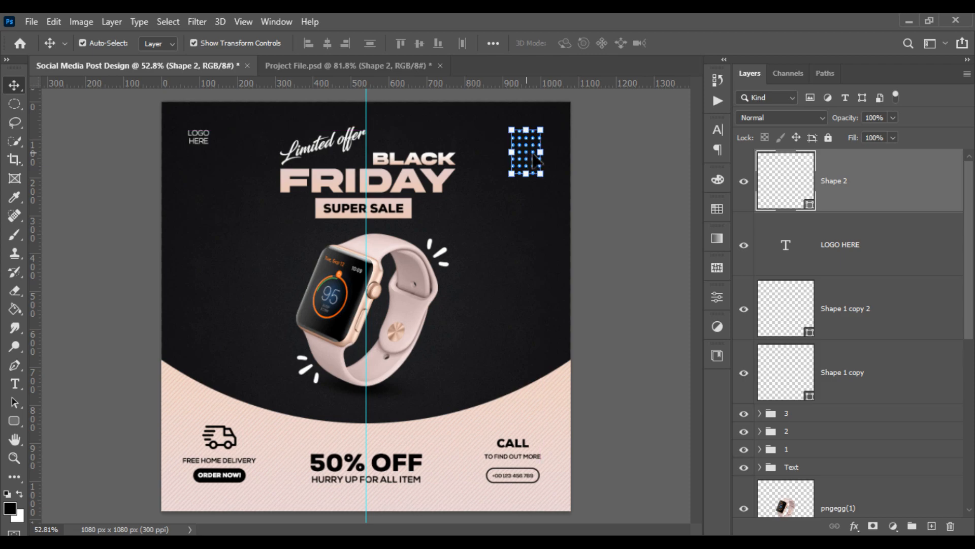
left_click(620, 177)
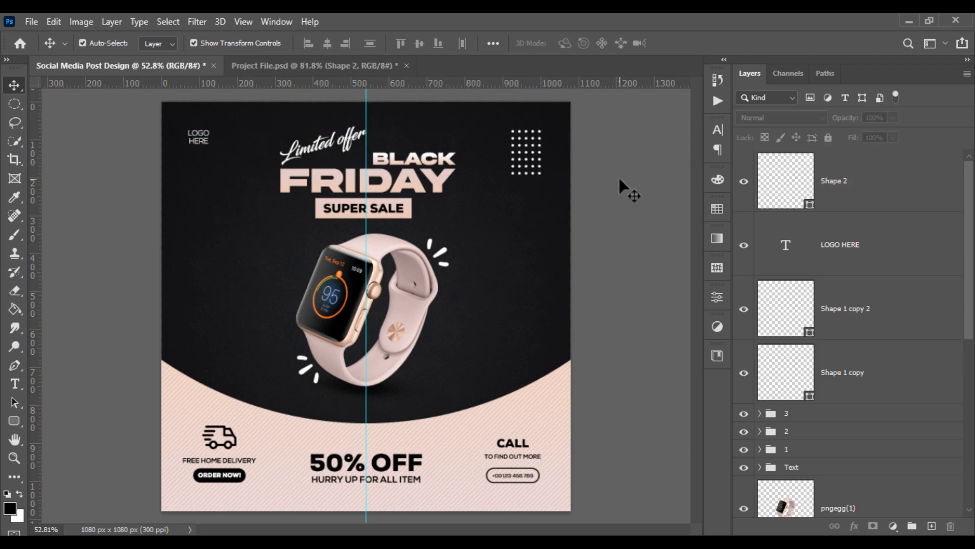
Step: Move the dot-grid layer below LOGO HERE and group it with both accent-stroke layers as Shape
scroll(617, 183, "down", 3)
scroll(567, 221, "up", 1)
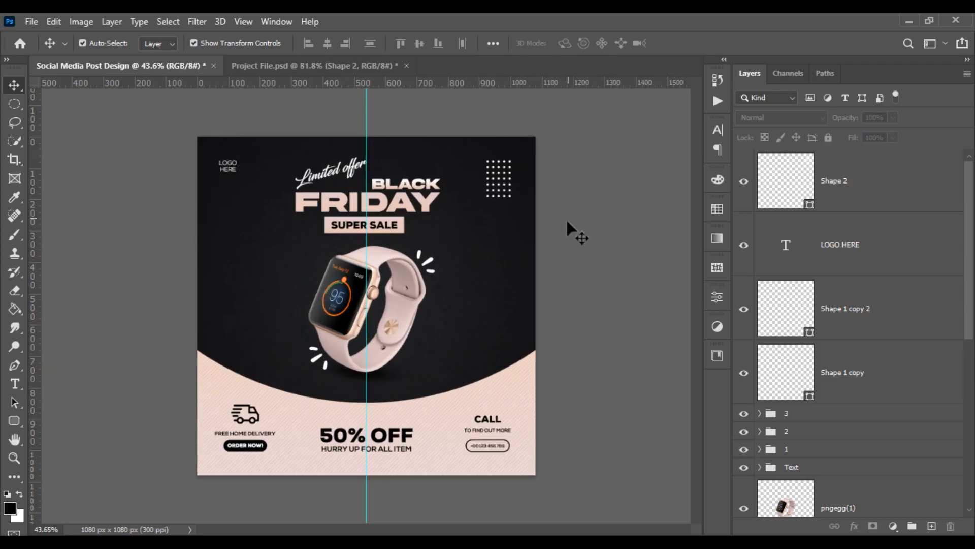
left_click(839, 211)
left_click_drag(848, 196, 856, 285)
left_click(866, 401, "shift")
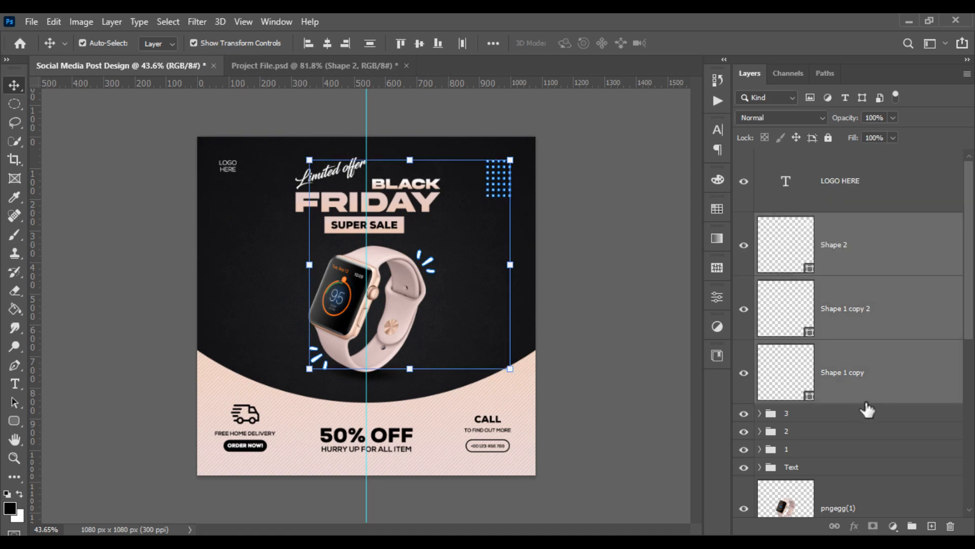
left_click(914, 527)
double_click(794, 222)
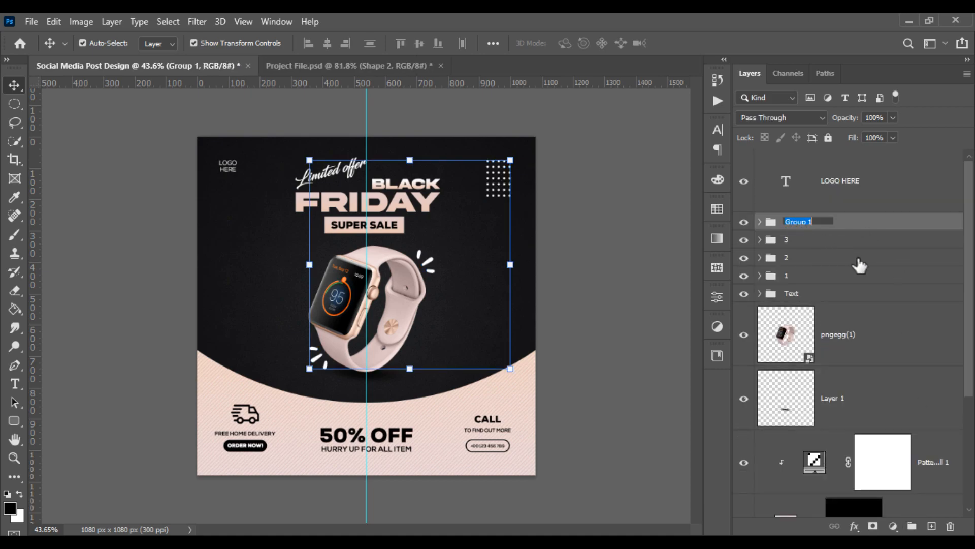
type("Shape")
key("Return")
Step: Move group 2 above group 3 and combine groups 1, 2 and 3 into one group named Information
left_click_drag(860, 264, 869, 231)
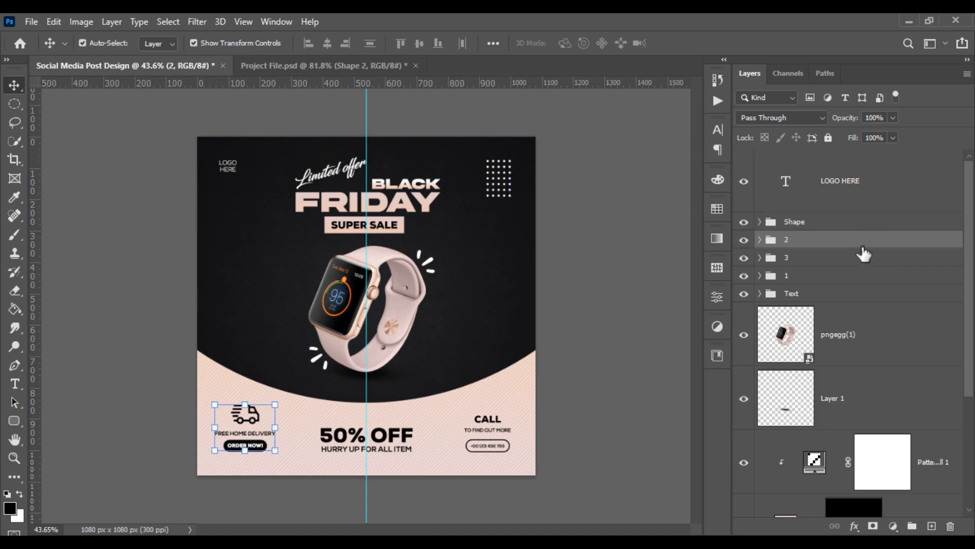
left_click(817, 281, "shift")
left_click(912, 526)
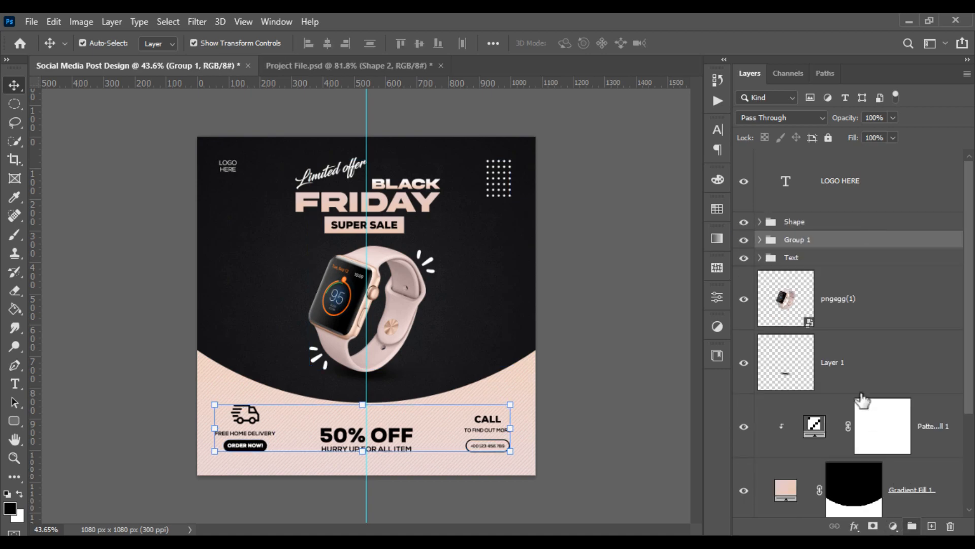
double_click(798, 243)
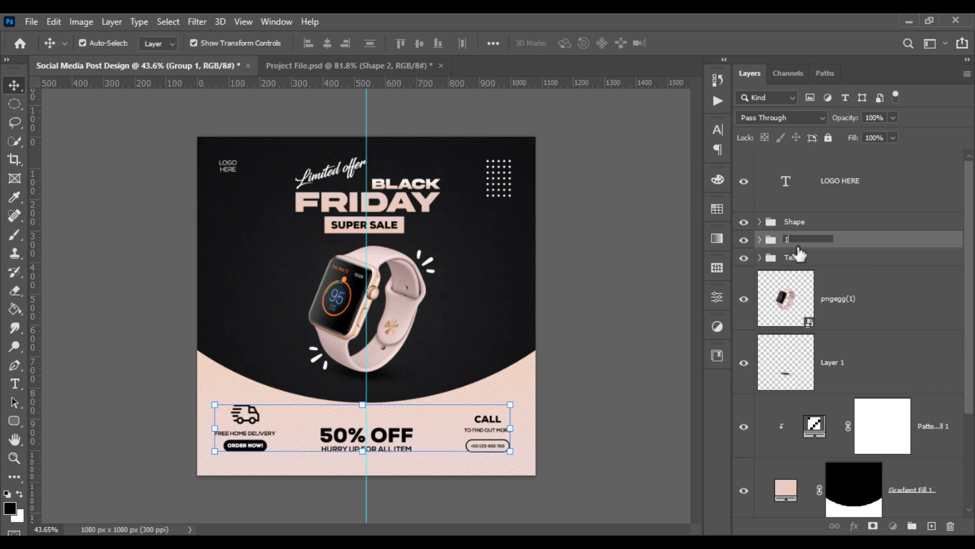
type("Information")
key("Return")
Step: Put the LOGO HERE text layer into its own group named Logo and collapse the group
left_click(815, 193)
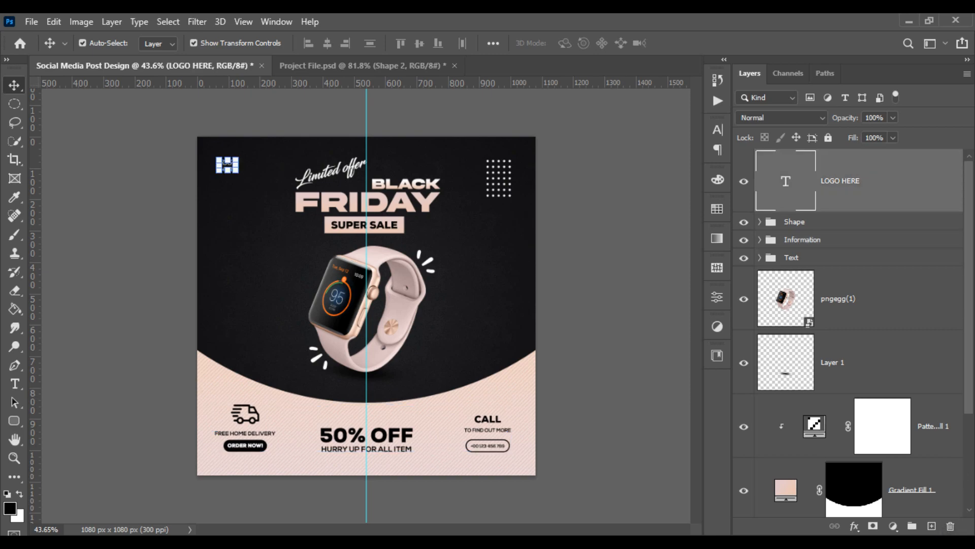
left_click(914, 527)
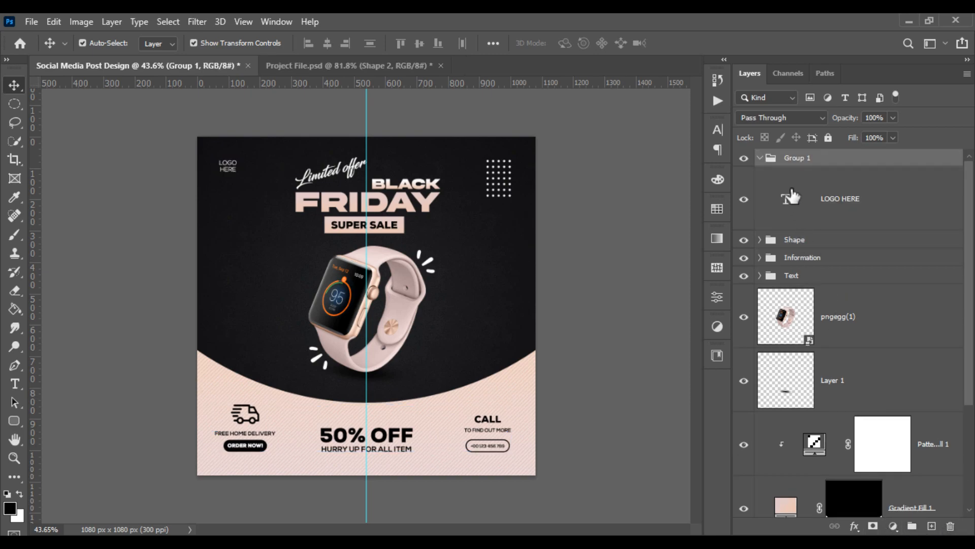
double_click(871, 161)
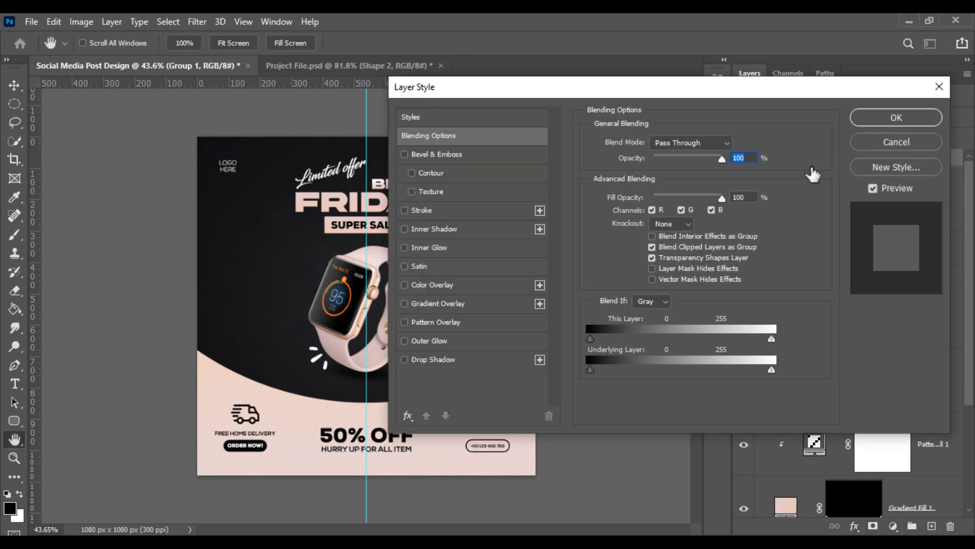
left_click(870, 144)
double_click(798, 157)
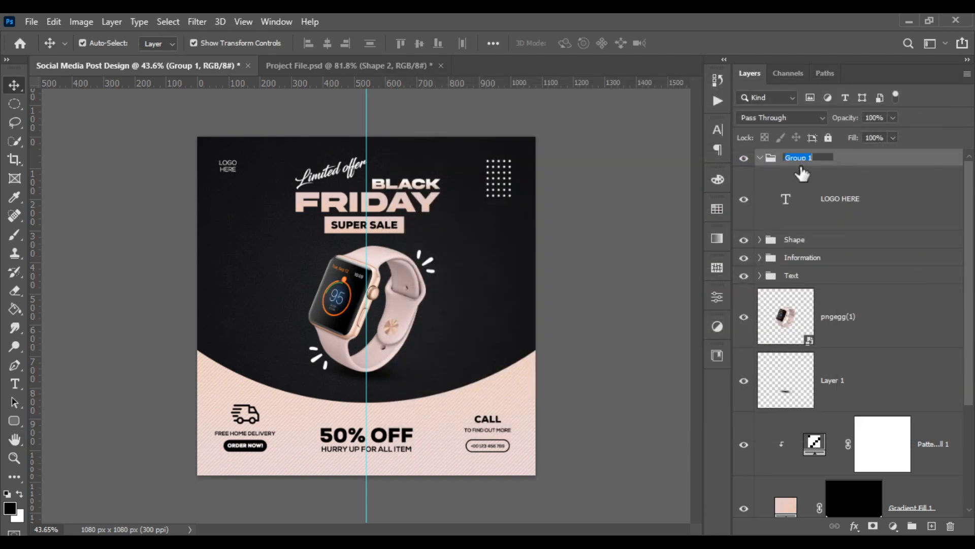
key("Return")
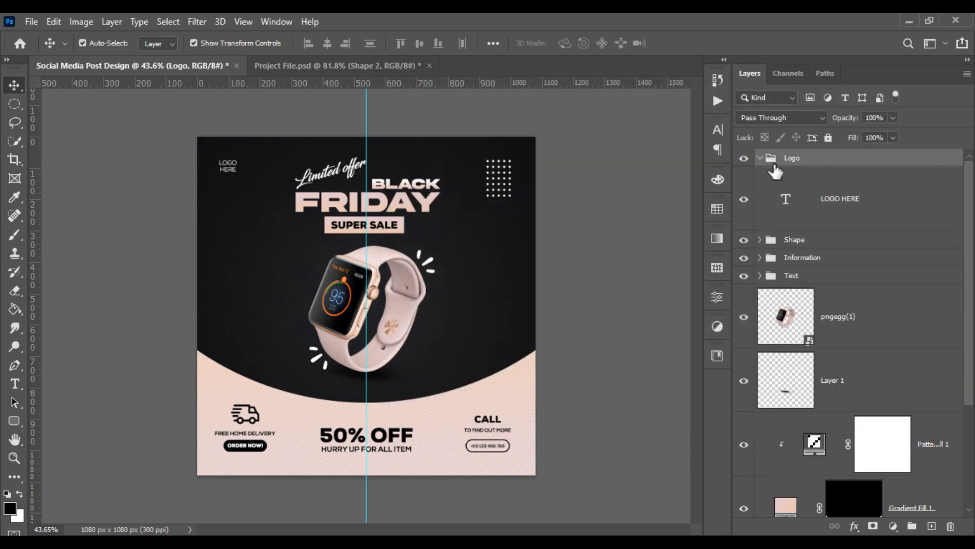
left_click(757, 173)
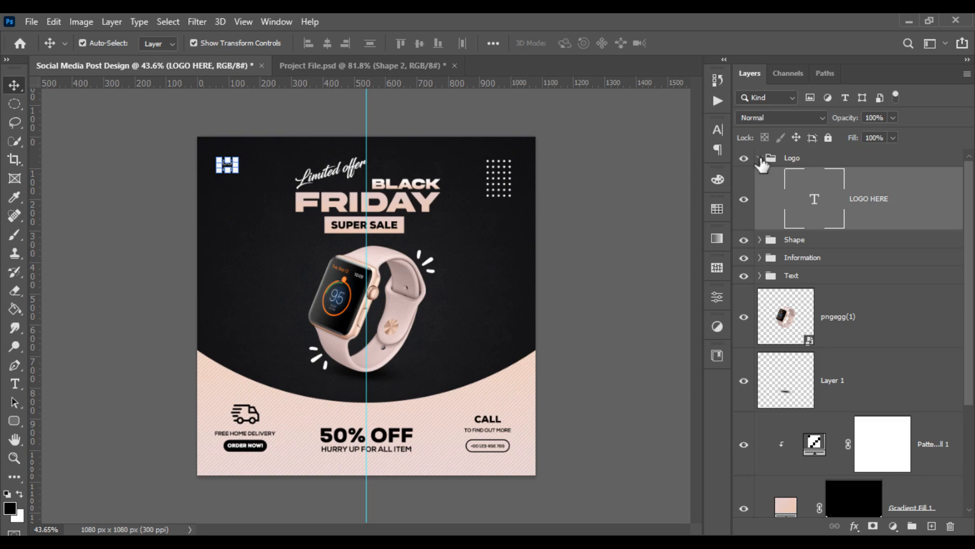
left_click(760, 158)
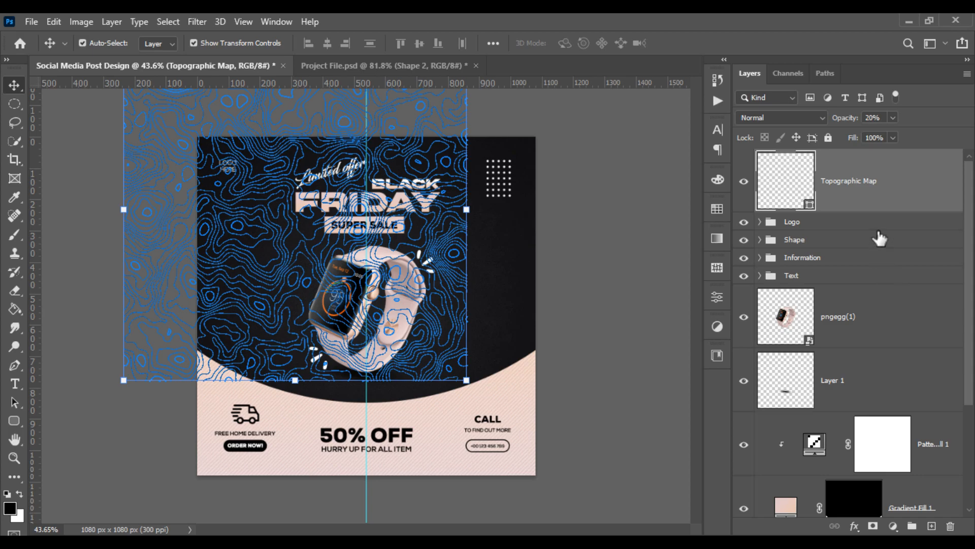
Step: Move the Topographic Map layer to just above Gradient Fill 1 and centre it horizontally and vertically on the canvas
left_click_drag(866, 211, 903, 473)
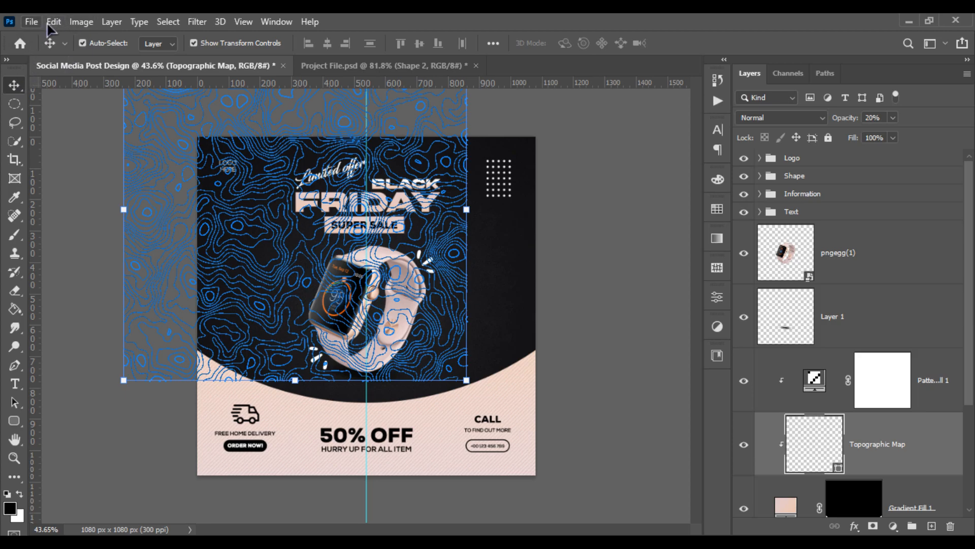
left_click(168, 21)
left_click(170, 36)
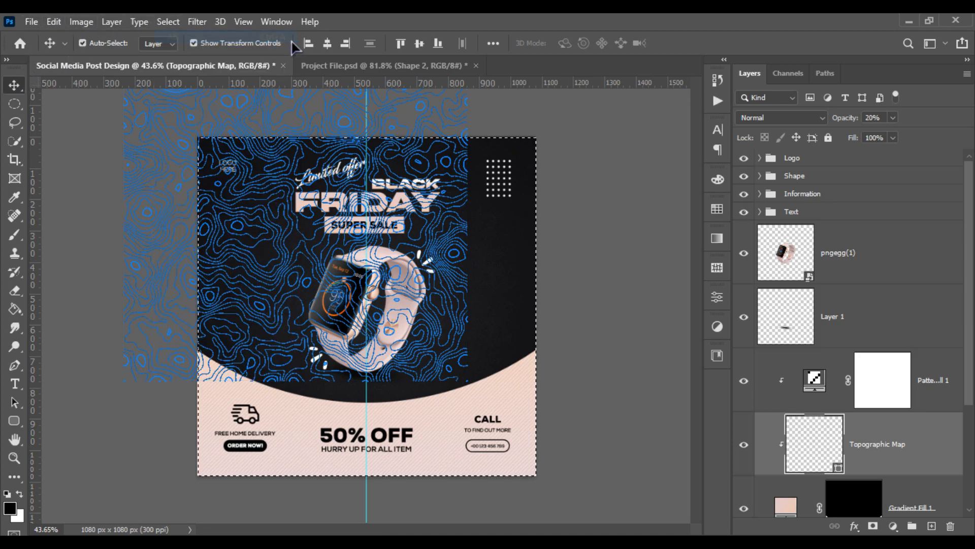
left_click(328, 43)
left_click(419, 43)
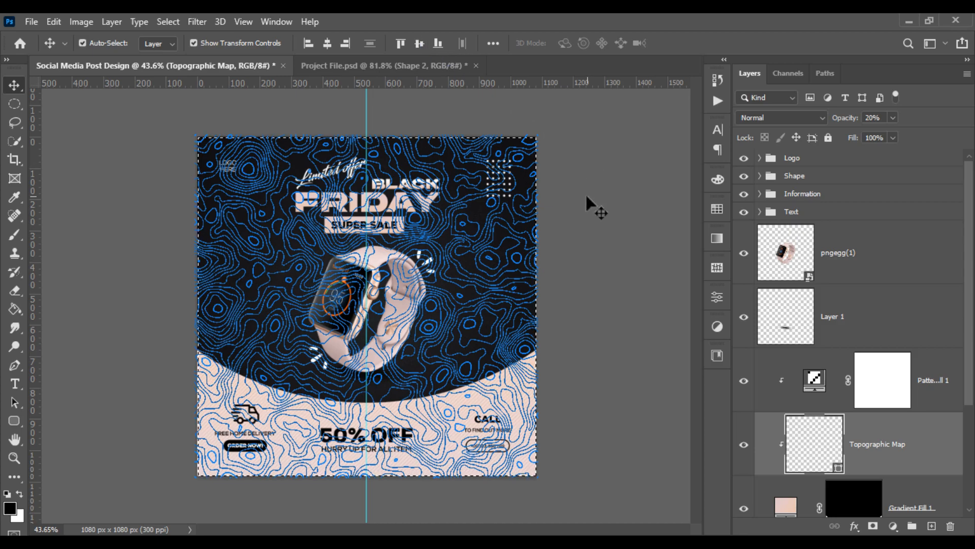
left_click(167, 21)
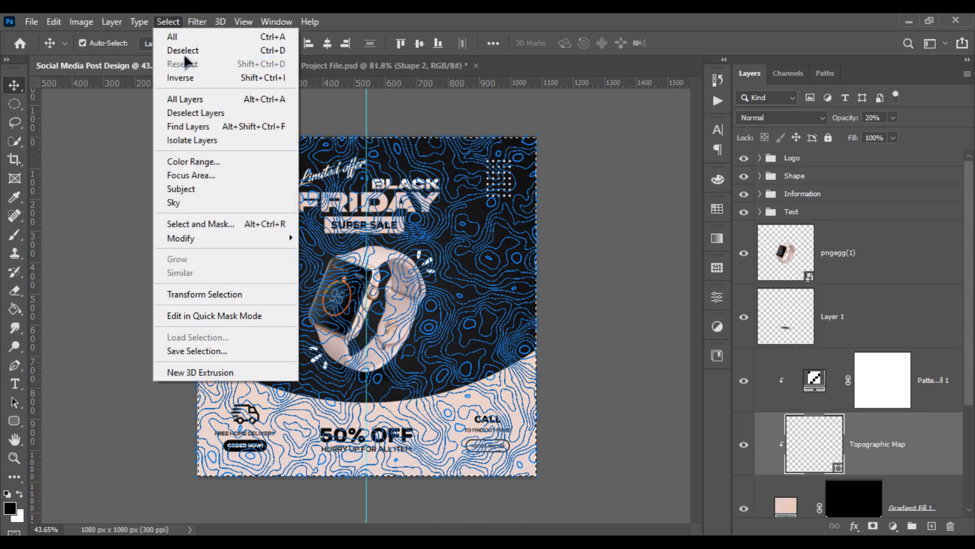
left_click(183, 53)
left_click(157, 158)
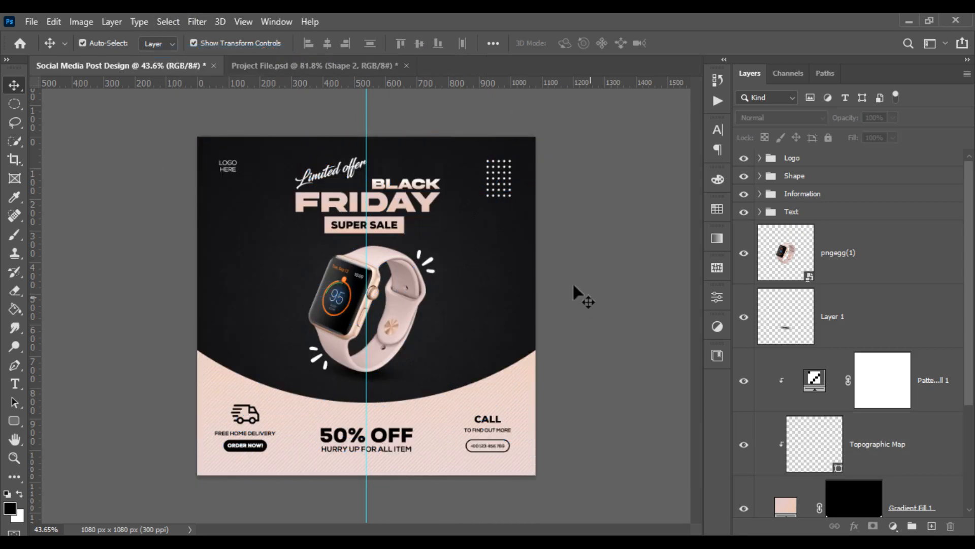
Step: Move the Topographic Map layer between Gradient Fill 1 and Textures so the contour lines only cover the dark background
scroll(842, 403, "down", 5)
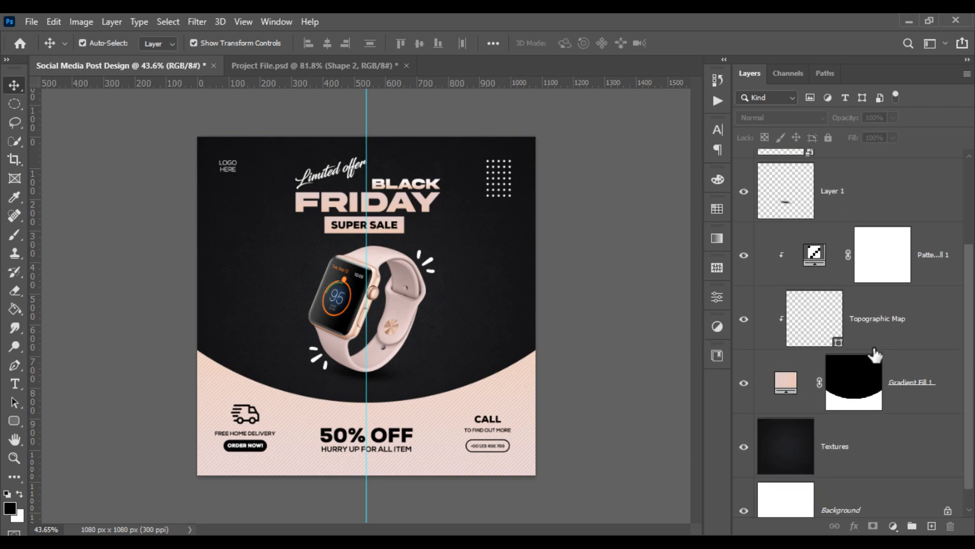
left_click_drag(879, 326, 891, 386)
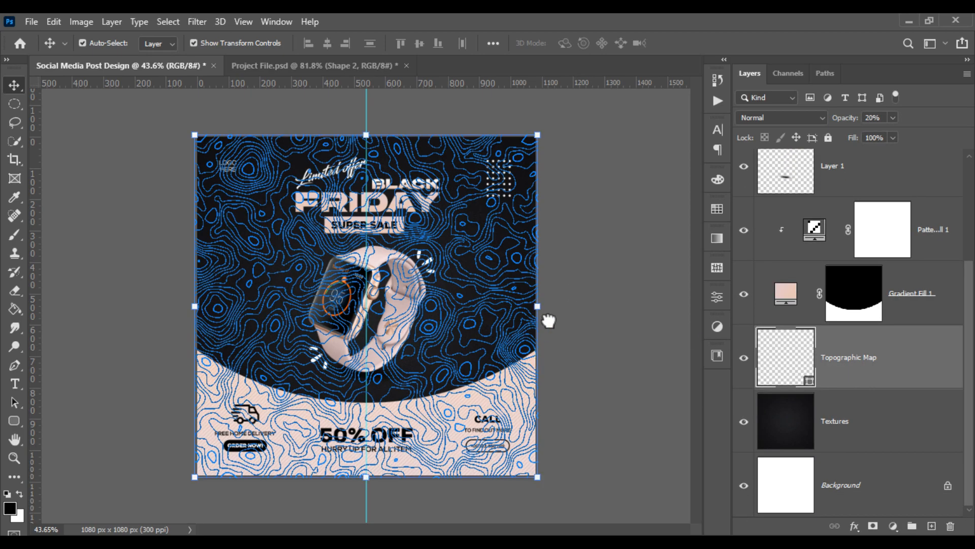
left_click(578, 303)
scroll(579, 303, "up", 4)
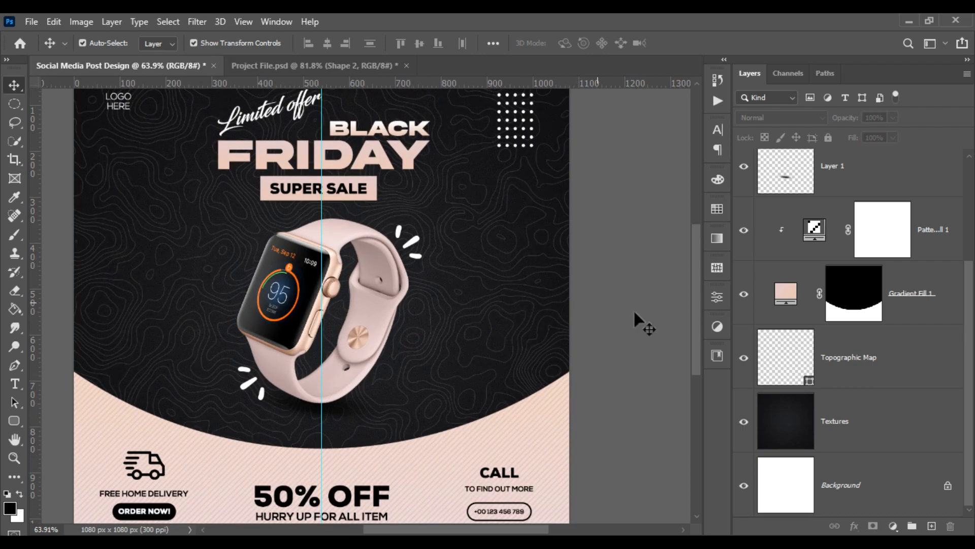
scroll(635, 313, "down", 1)
Step: Check the fill colour of the Topographic Map layer and how its contour lines look on the post
double_click(804, 366)
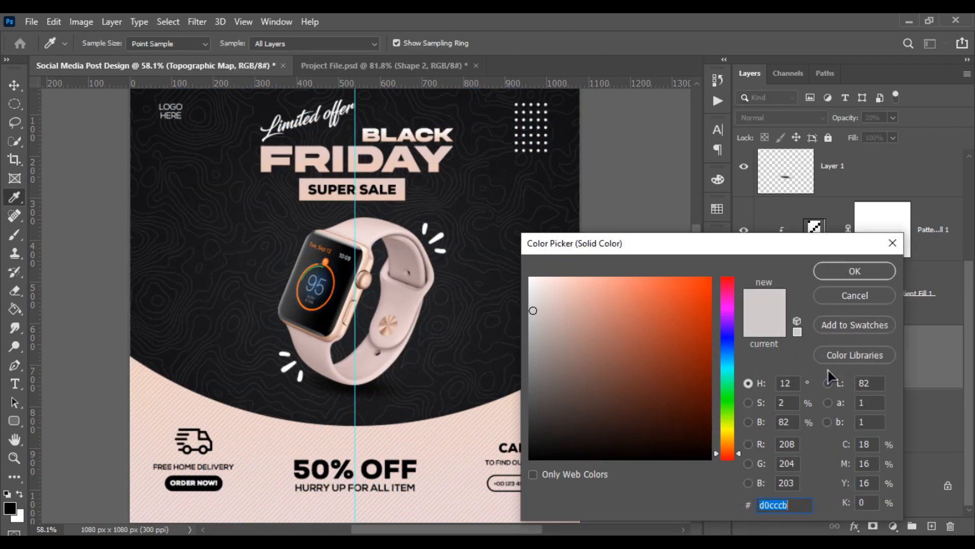
left_click(856, 272)
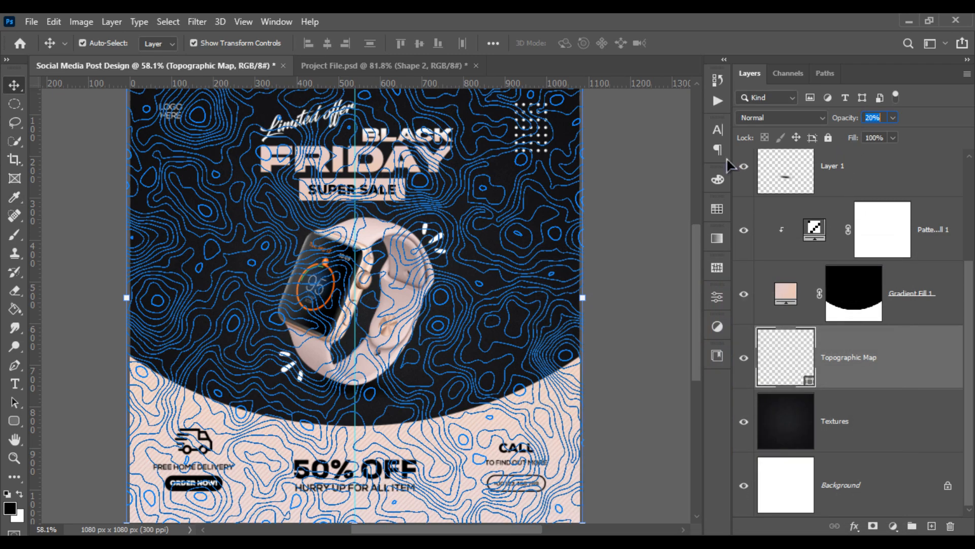
left_click(645, 147)
scroll(570, 147, "up", 1)
scroll(559, 167, "down", 2)
scroll(553, 181, "up", 1)
Step: Clear all guides from the post
left_click(245, 22)
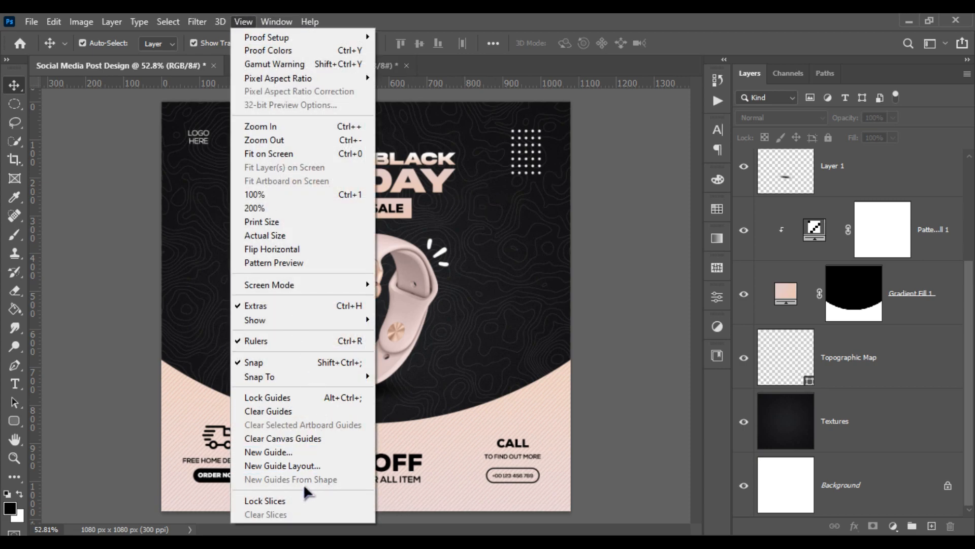
left_click(251, 411)
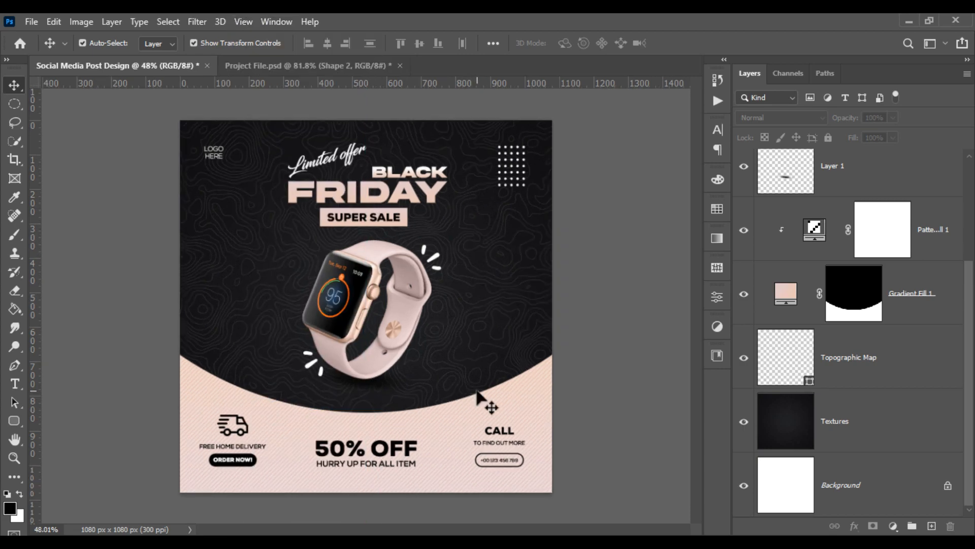
scroll(483, 398, "up", 1)
left_click_drag(505, 394, 561, 353)
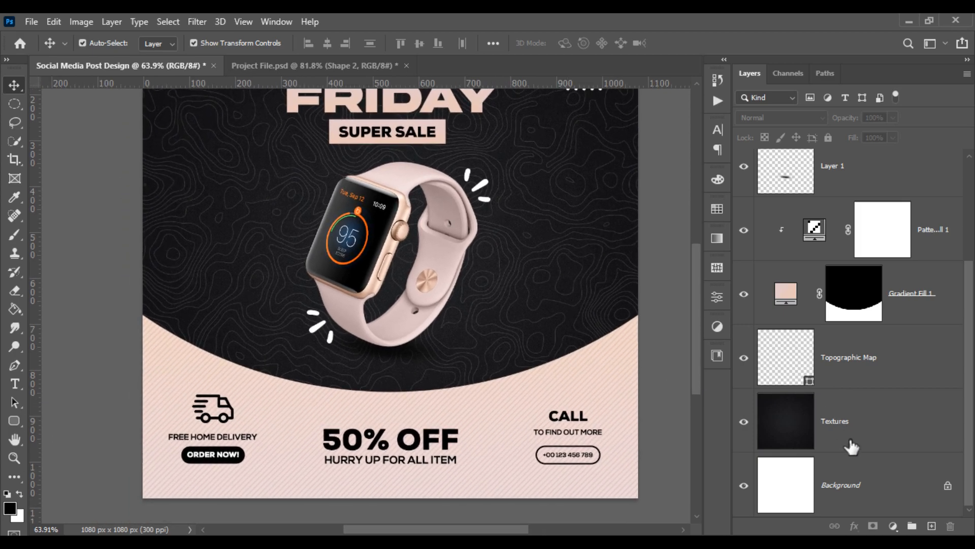
Step: Unlock and delete the white Background layer and rename the Textures layer as BG
left_click(851, 447)
left_click(948, 486)
key("Delete")
left_click(878, 444)
left_click(828, 489)
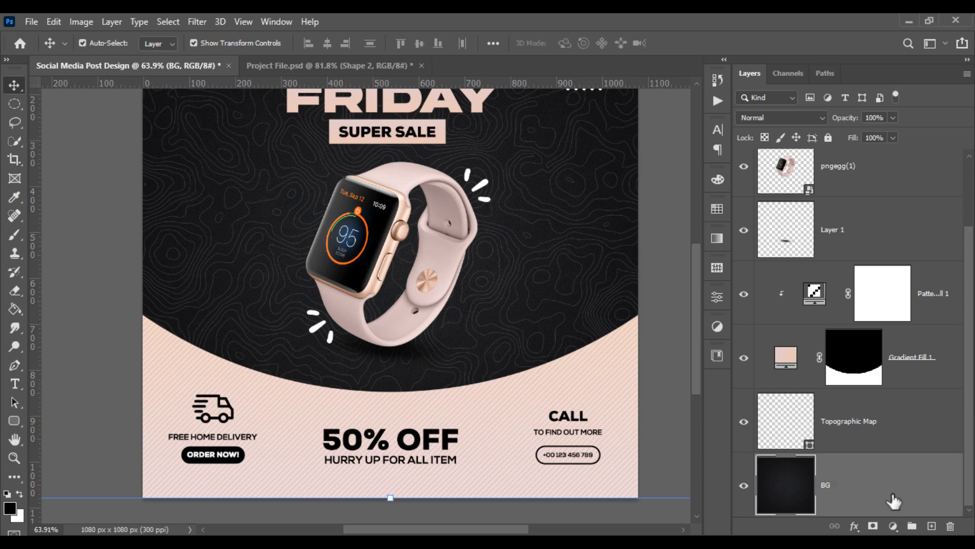
Step: Group all layers from pngegg(1) down to BG and name the group Design
scroll(919, 430, "up", 2)
left_click(837, 244, "shift")
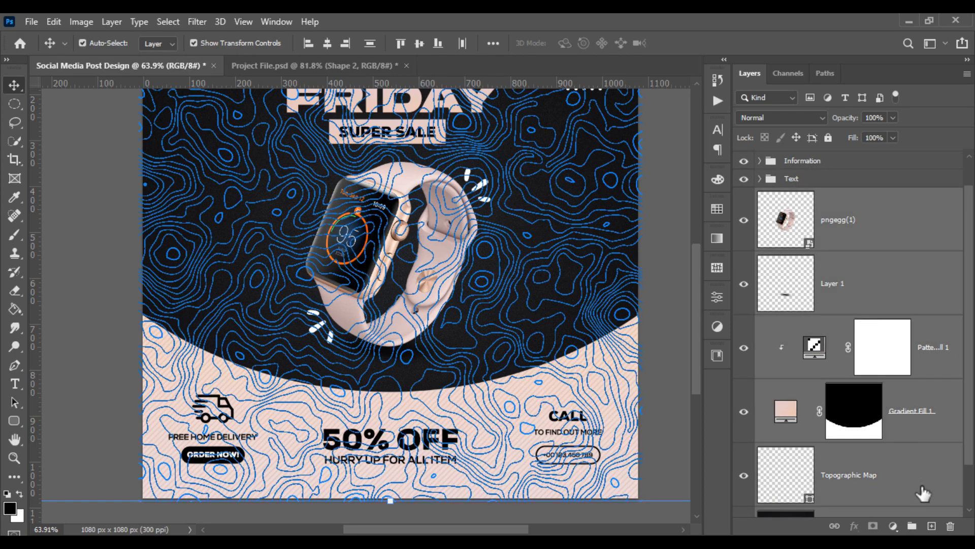
left_click(913, 527)
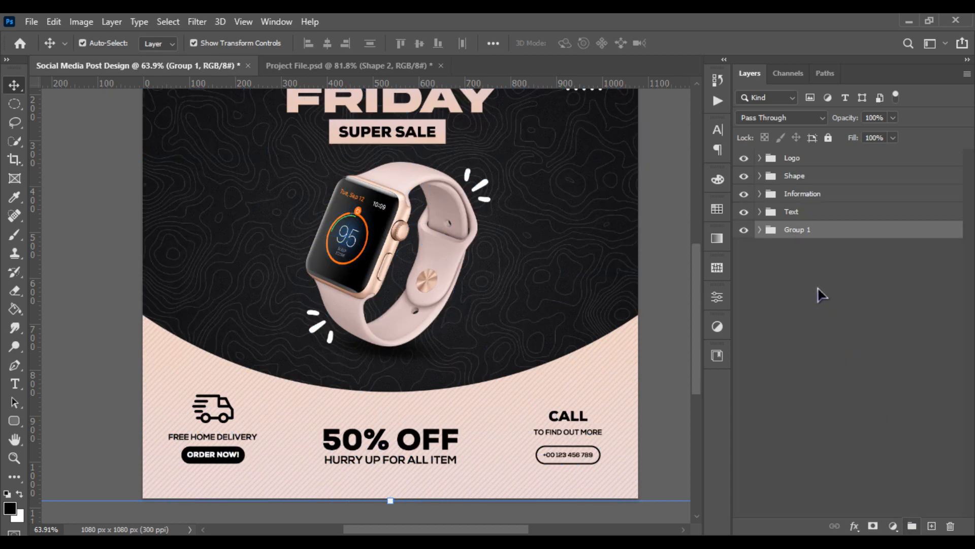
double_click(851, 290)
left_click(892, 140)
double_click(796, 231)
type("design")
key("Return")
left_click(843, 293)
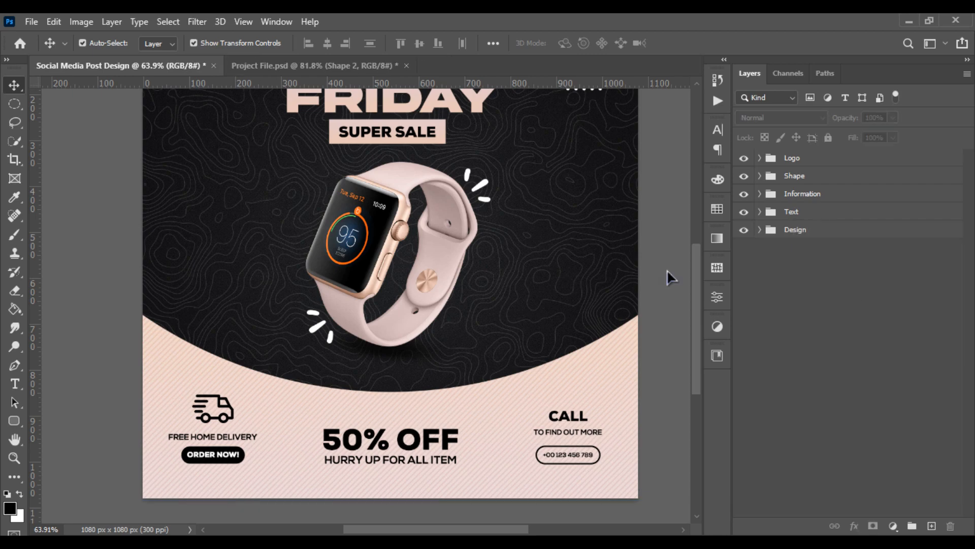
scroll(417, 263, "down", 2)
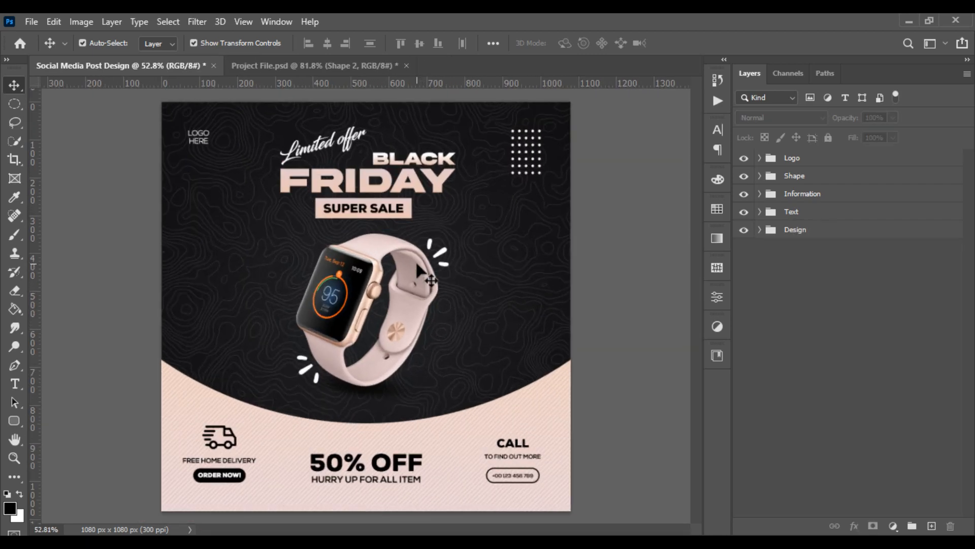